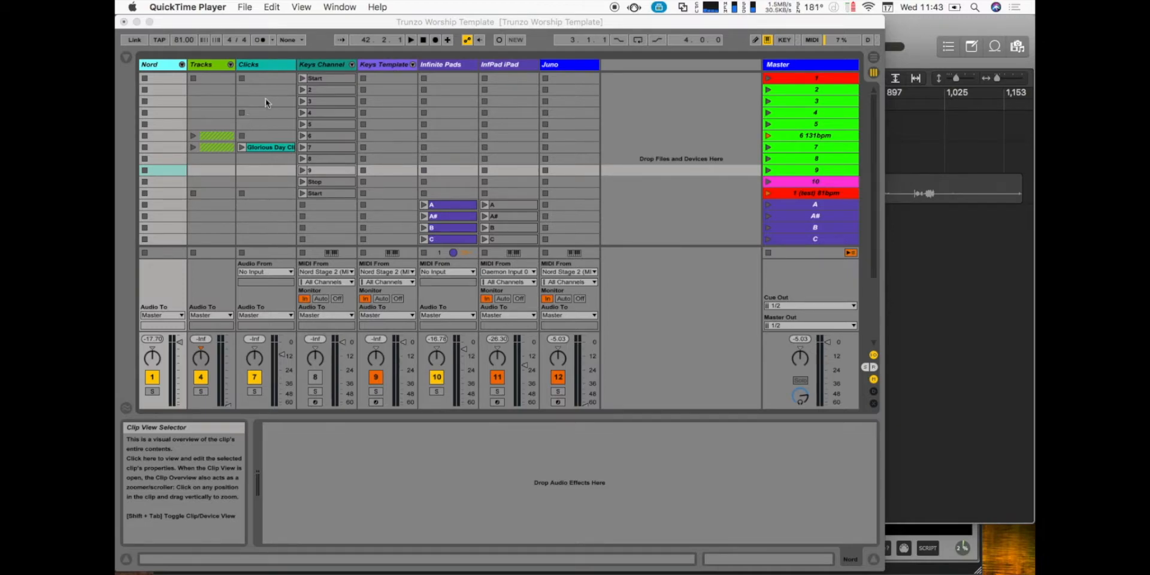
- Switch to Lemur Editor and view the Effects and Chords pages of the project before returning to the Default page
{"action": "mouse_move", "coordinate": [810, 574]}
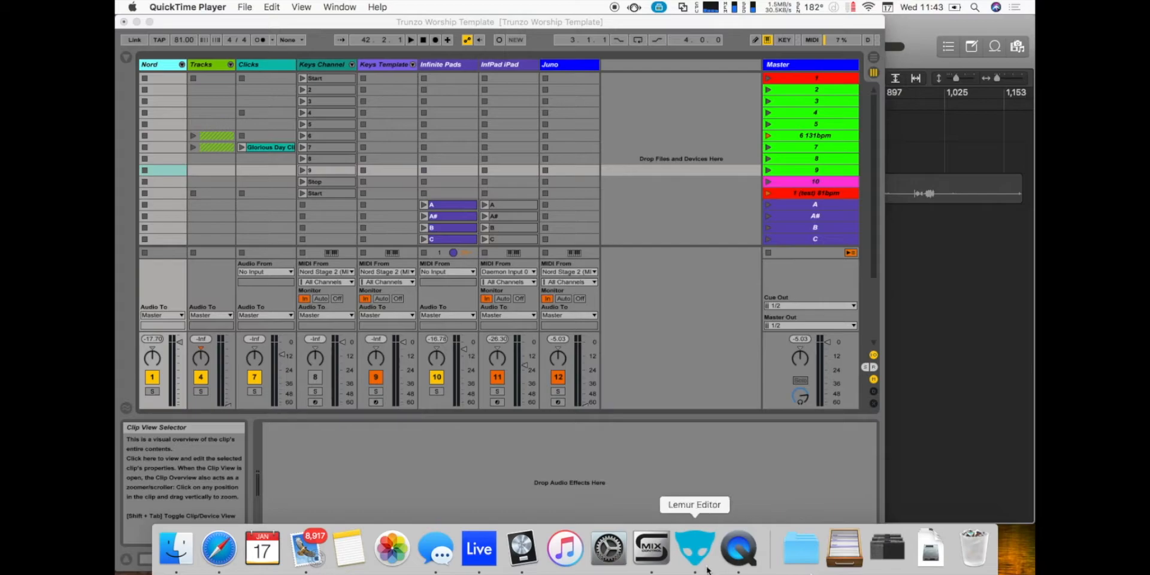
{"action": "left_click", "coordinate": [293, 28]}
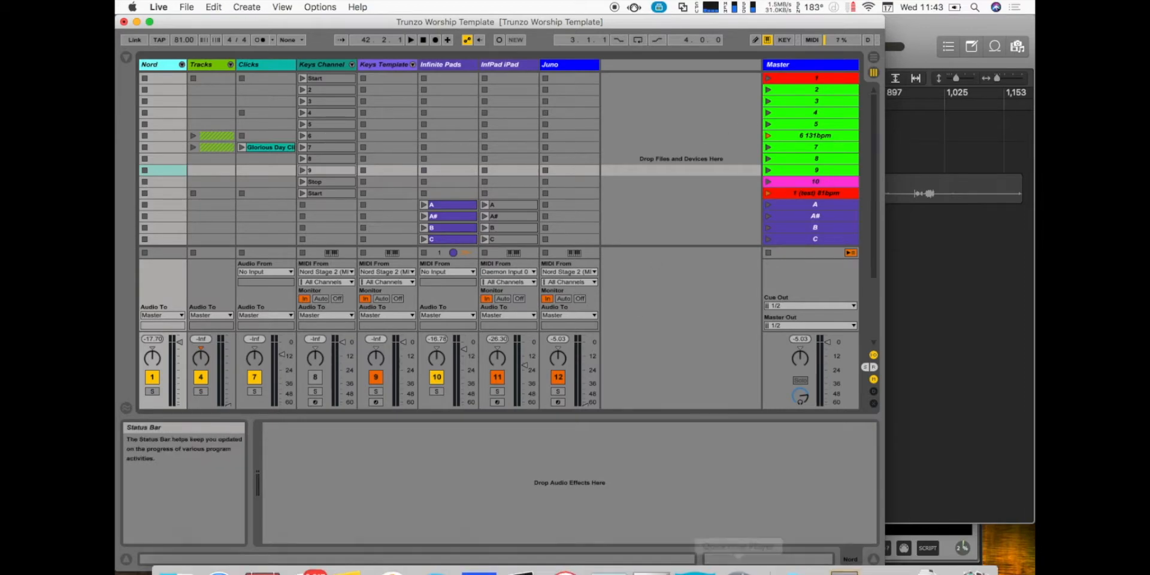
{"action": "left_click", "coordinate": [688, 542]}
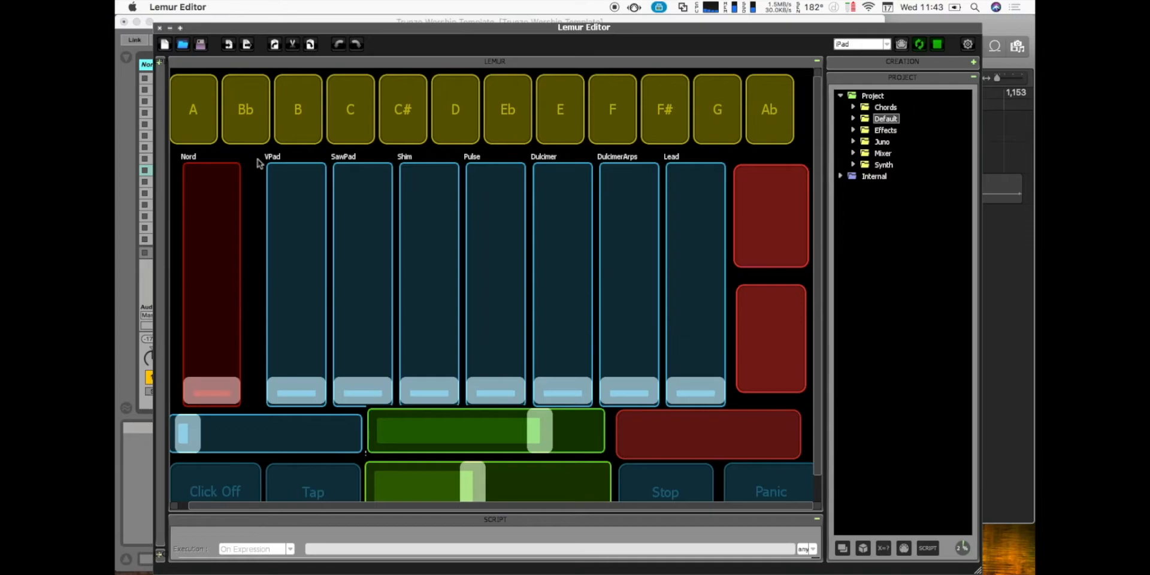
{"action": "left_click", "coordinate": [881, 127]}
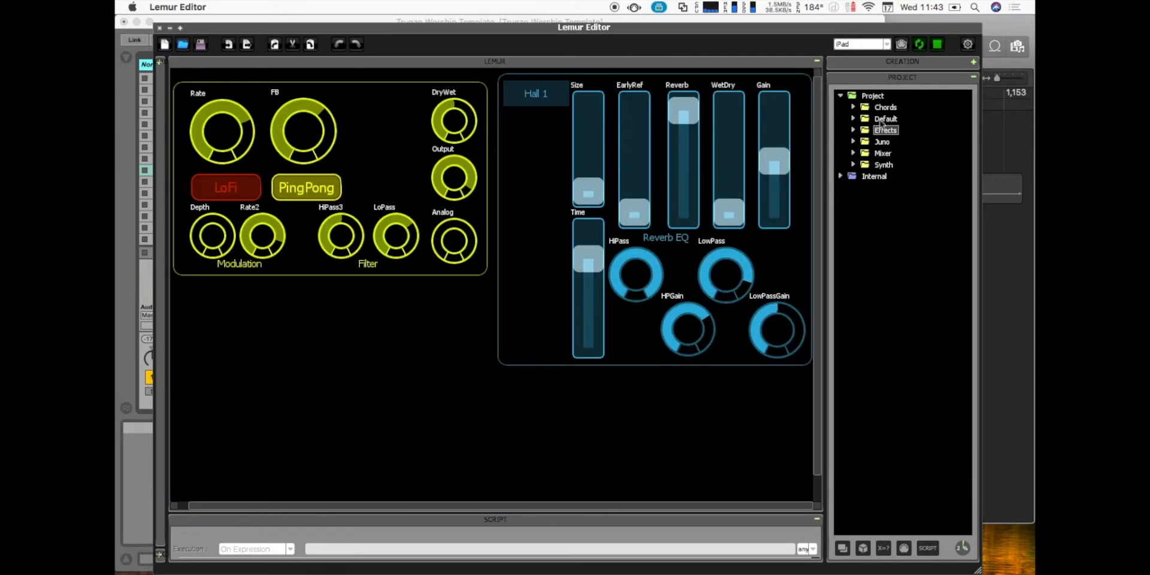
{"action": "left_click", "coordinate": [884, 110]}
{"action": "left_click", "coordinate": [886, 120]}
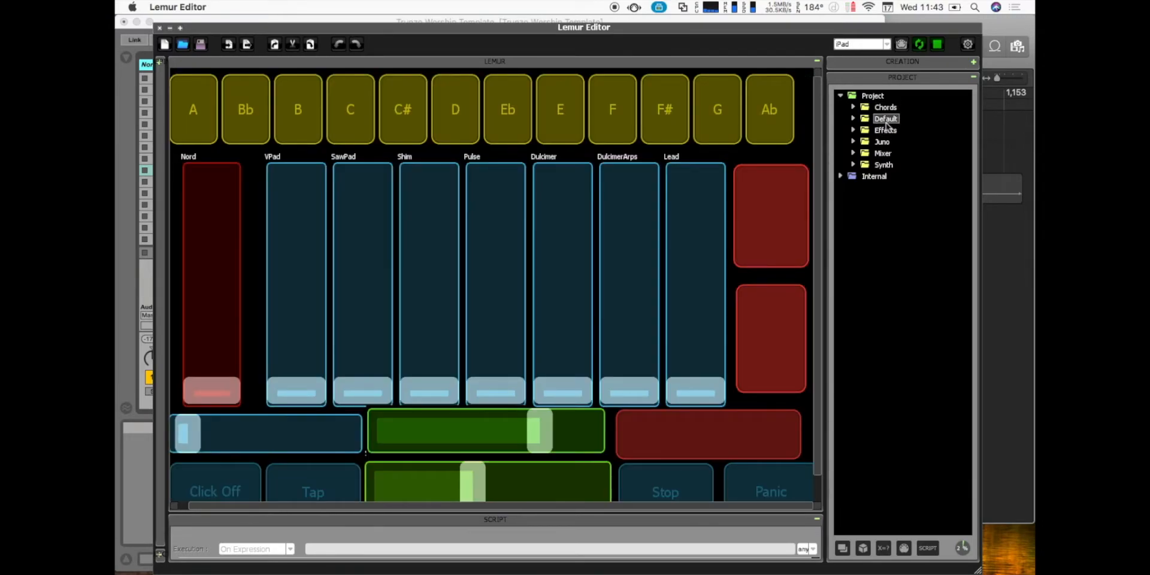
- Examine the Default page's Nord fader, the instrument faders beside it and the green sliders below them
{"action": "left_click", "coordinate": [214, 264]}
{"action": "left_click", "coordinate": [704, 276]}
{"action": "scroll", "coordinate": [704, 276], "scroll_direction": "down", "scroll_amount": 2}
{"action": "left_click", "coordinate": [486, 455]}
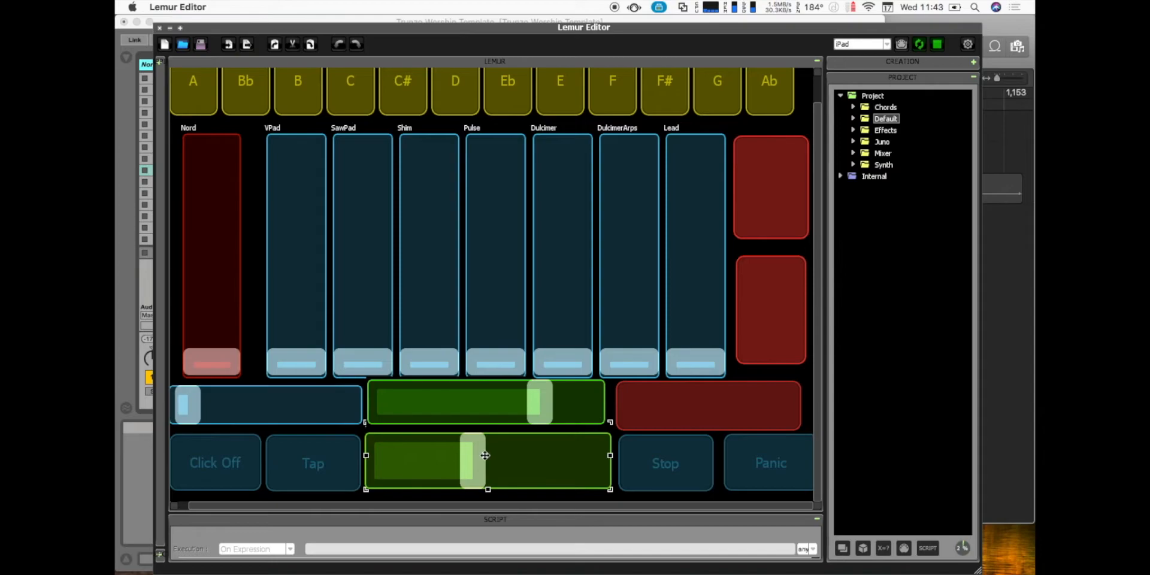
- Look through the project's Effects, Juno, Chords, Mixer and Synth pages, ending on the Default page
{"action": "left_click", "coordinate": [885, 132]}
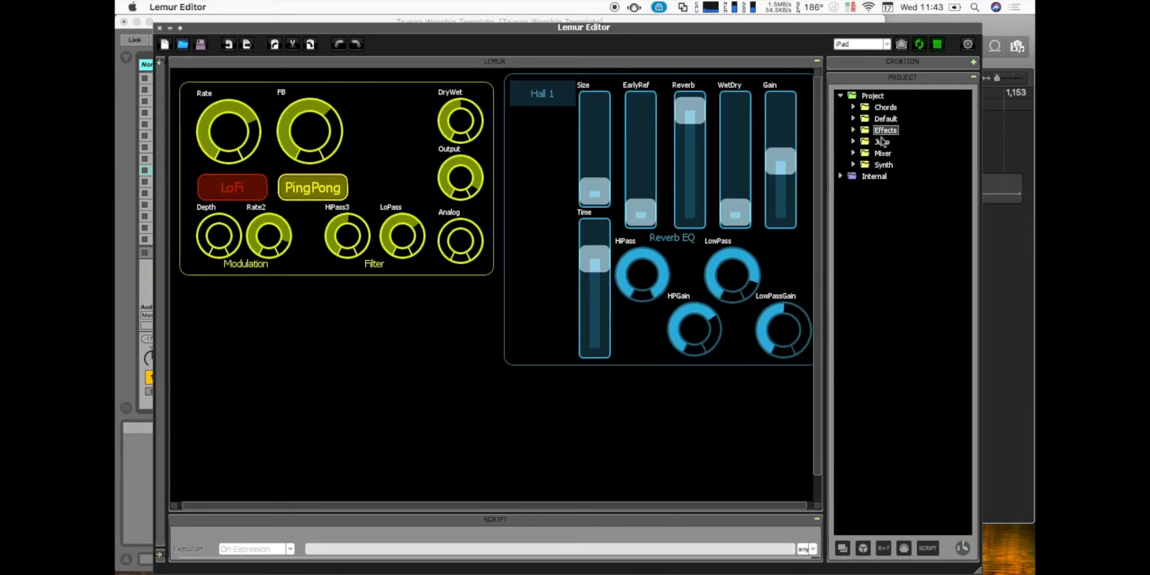
{"action": "left_click", "coordinate": [883, 141]}
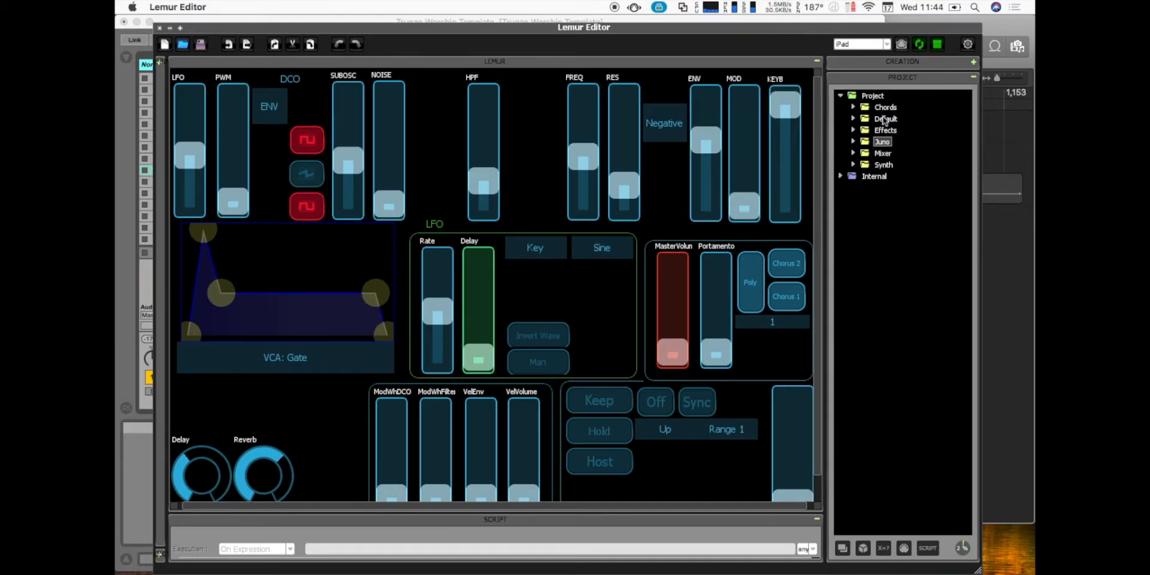
{"action": "left_click", "coordinate": [885, 108]}
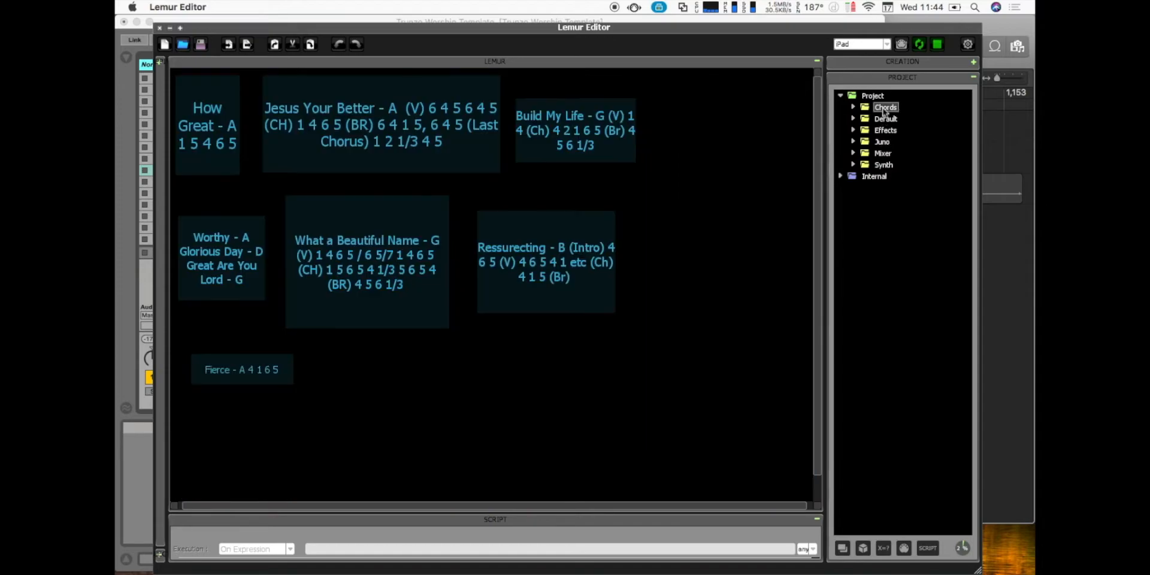
{"action": "left_click", "coordinate": [881, 145]}
{"action": "left_click", "coordinate": [881, 157]}
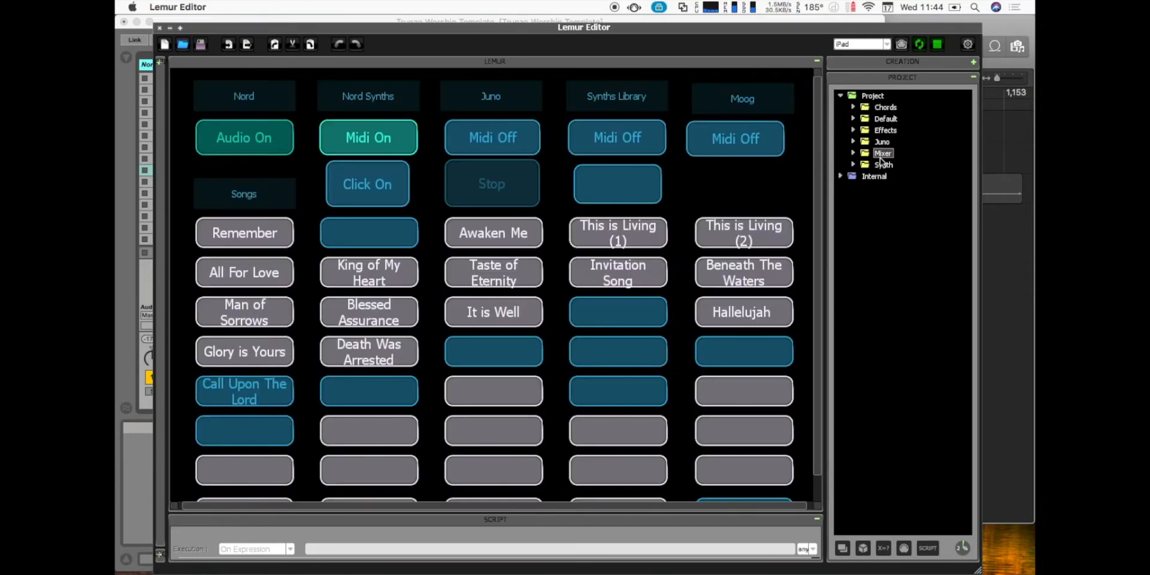
{"action": "left_click", "coordinate": [883, 165]}
{"action": "left_click", "coordinate": [885, 130]}
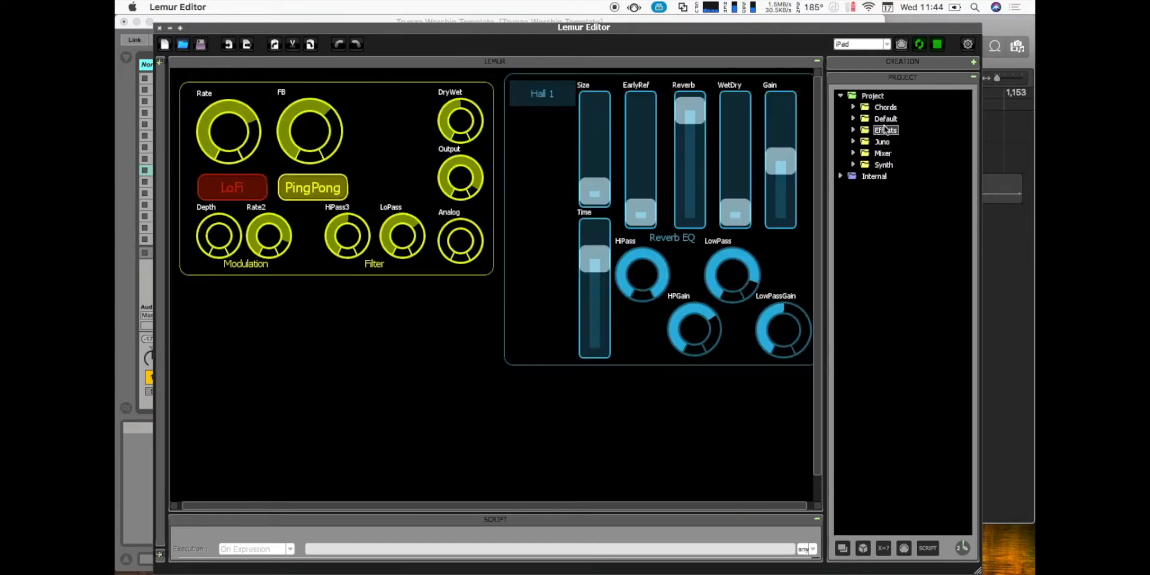
{"action": "left_click", "coordinate": [885, 119]}
- Examine the whole Default page layout, from the yellow key buttons and faders down to the Click Off, Tap, Stop and Panic buttons
{"action": "left_click", "coordinate": [390, 86]}
{"action": "left_click", "coordinate": [254, 264]}
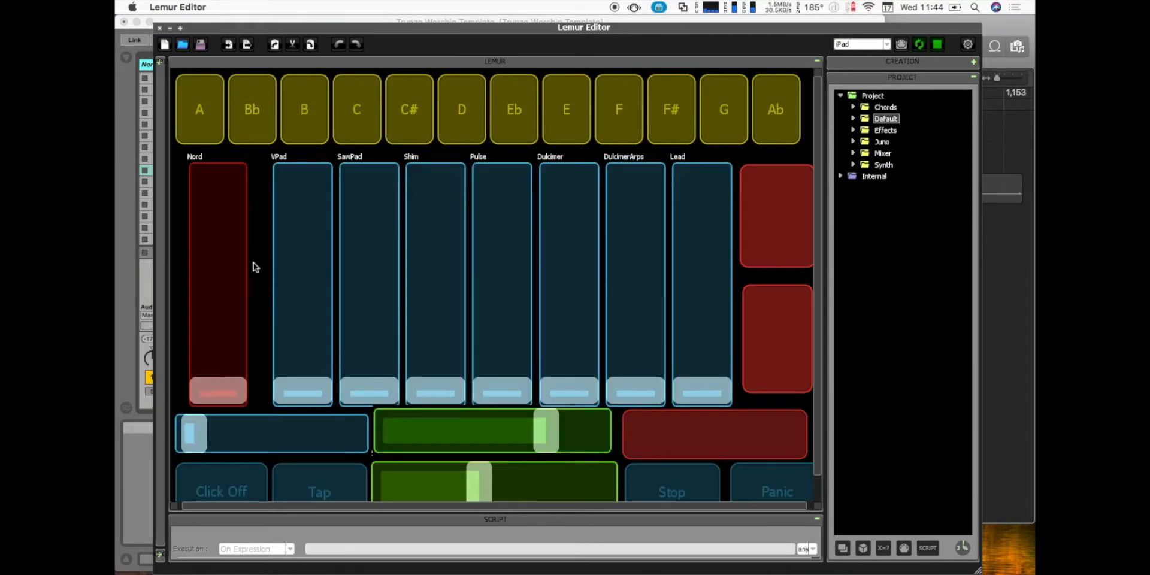
{"action": "scroll", "coordinate": [253, 263], "scroll_direction": "down", "scroll_amount": 2}
{"action": "scroll", "coordinate": [254, 263], "scroll_direction": "up", "scroll_amount": 2}
{"action": "scroll", "coordinate": [254, 263], "scroll_direction": "down", "scroll_amount": 2}
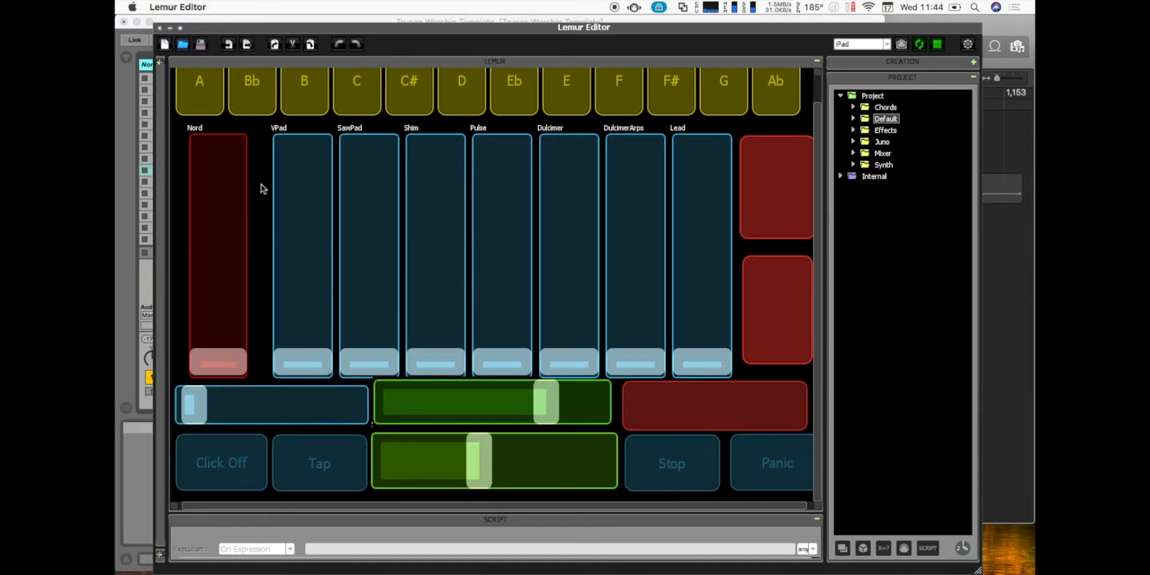
{"action": "scroll", "coordinate": [261, 182], "scroll_direction": "up", "scroll_amount": 2}
{"action": "scroll", "coordinate": [262, 187], "scroll_direction": "down", "scroll_amount": 2}
{"action": "scroll", "coordinate": [262, 187], "scroll_direction": "up", "scroll_amount": 2}
{"action": "scroll", "coordinate": [262, 186], "scroll_direction": "down", "scroll_amount": 2}
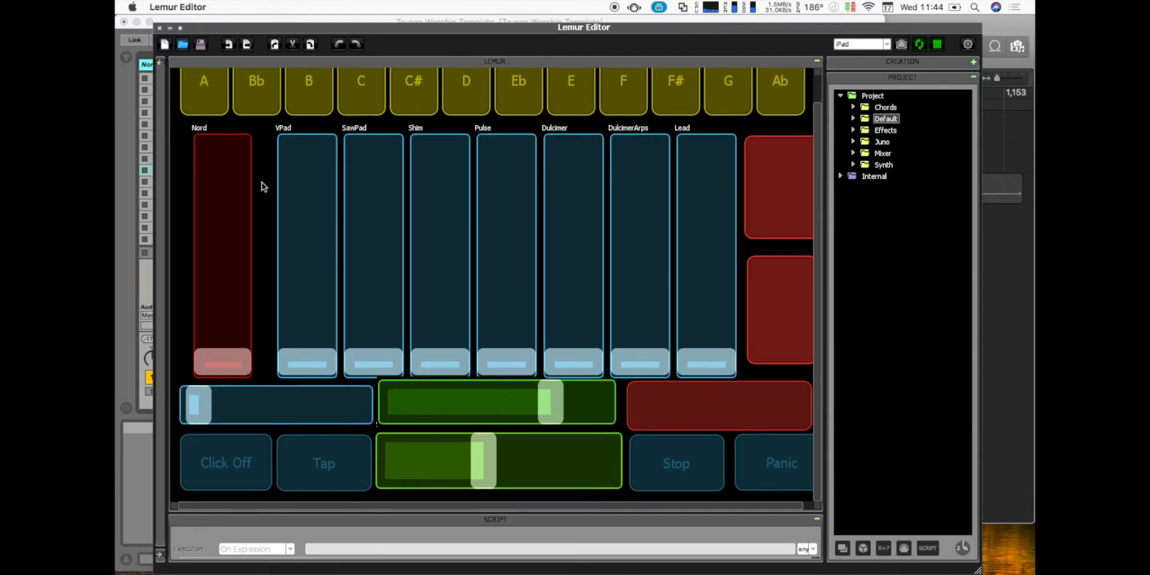
{"action": "scroll", "coordinate": [262, 186], "scroll_direction": "right", "scroll_amount": 1}
{"action": "scroll", "coordinate": [250, 122], "scroll_direction": "up", "scroll_amount": 2}
{"action": "scroll", "coordinate": [250, 122], "scroll_direction": "left", "scroll_amount": 1}
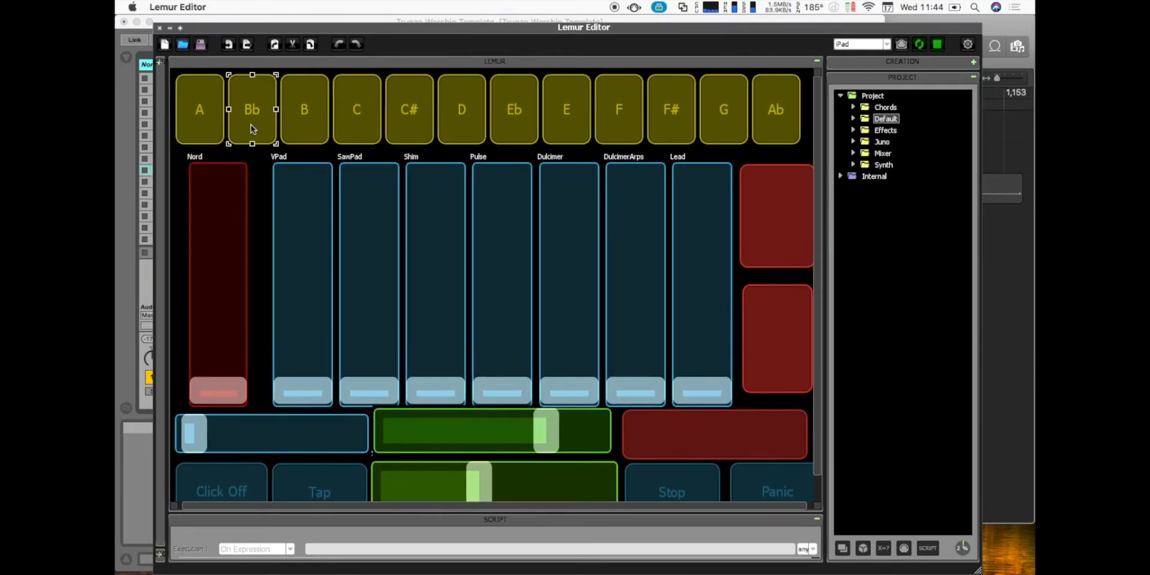
{"action": "scroll", "coordinate": [261, 182], "scroll_direction": "down", "scroll_amount": 2}
{"action": "scroll", "coordinate": [262, 187], "scroll_direction": "right", "scroll_amount": 1}
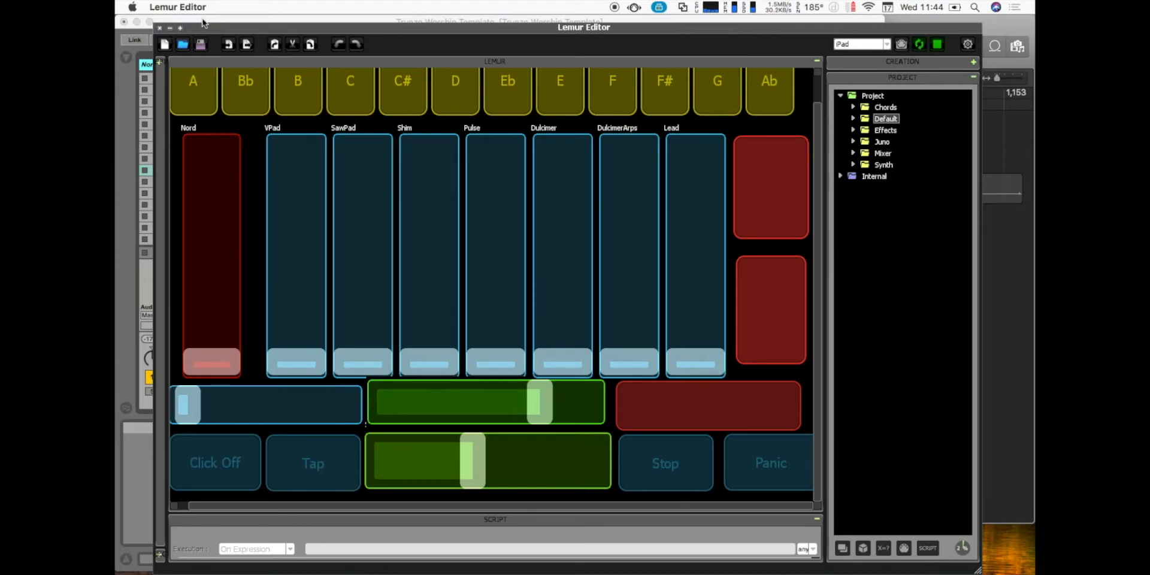
- Move the Lemur Editor window out of the way, minimize the Logic Pro X window and widen the Live set's window
{"action": "left_click_drag", "start_coordinate": [197, 27], "coordinate": [339, 510]}
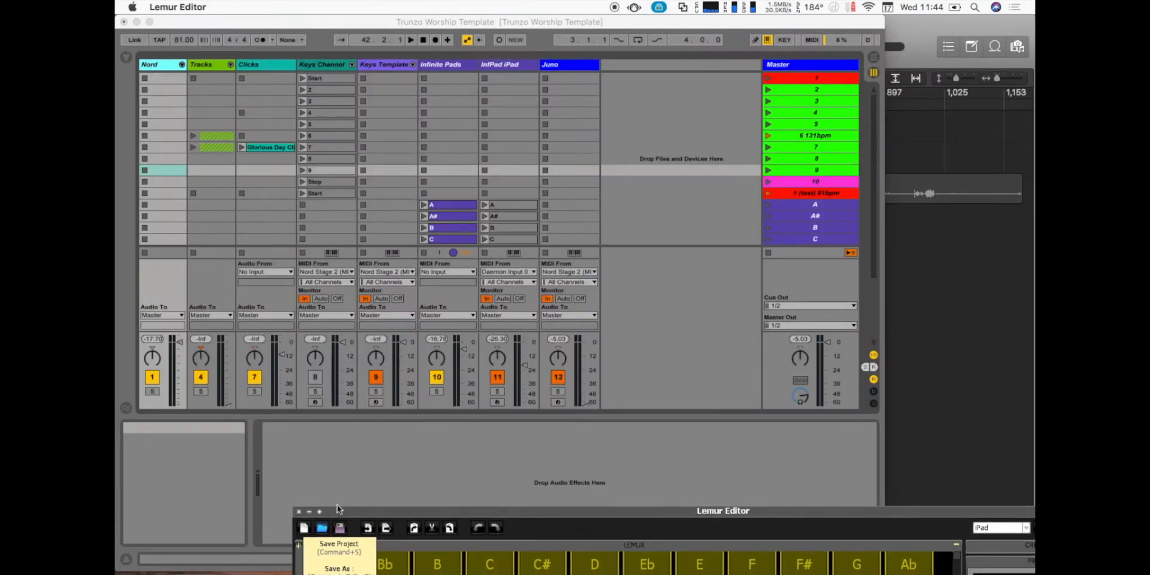
{"action": "left_click", "coordinate": [340, 455]}
{"action": "left_click", "coordinate": [924, 21]}
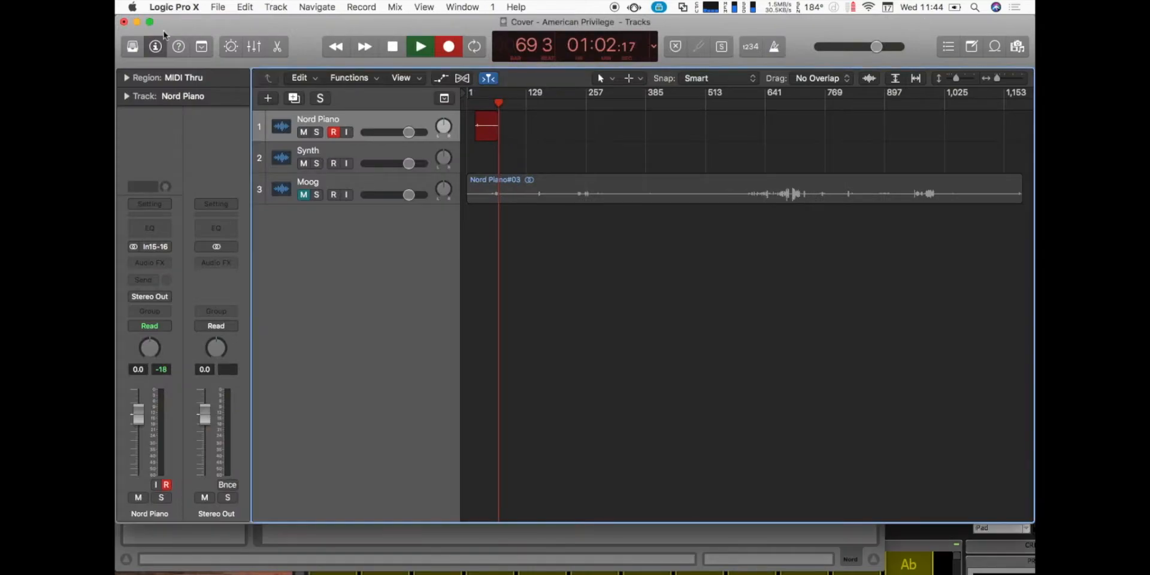
{"action": "left_click", "coordinate": [138, 23]}
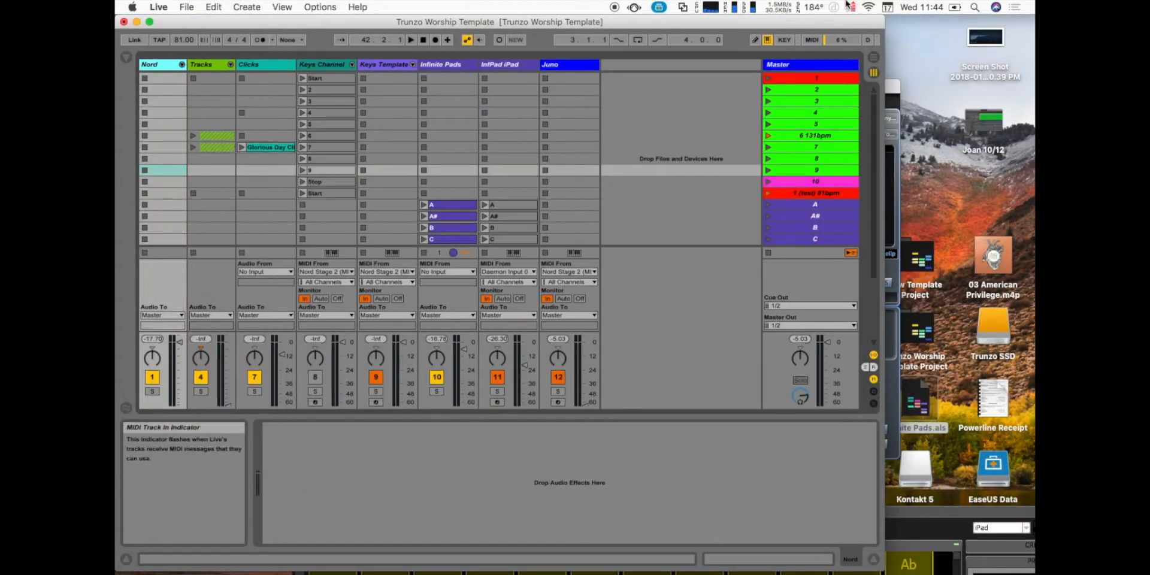
{"action": "left_click_drag", "start_coordinate": [889, 21], "coordinate": [1034, 21]}
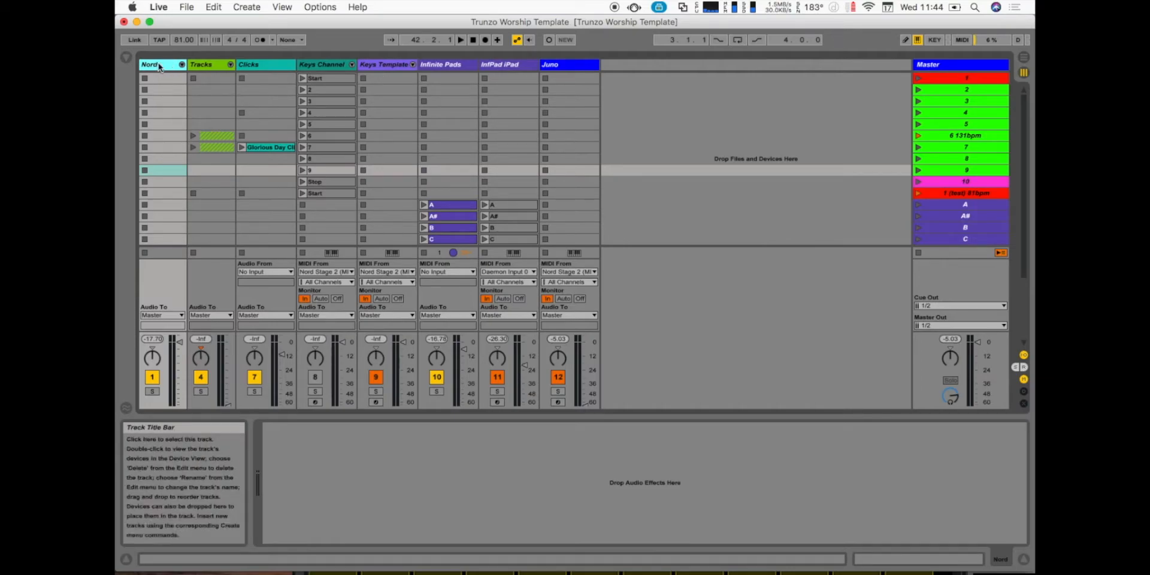
- Unfold the Nord group and view its patch control and Nord Audio tracks
{"action": "left_click", "coordinate": [182, 64]}
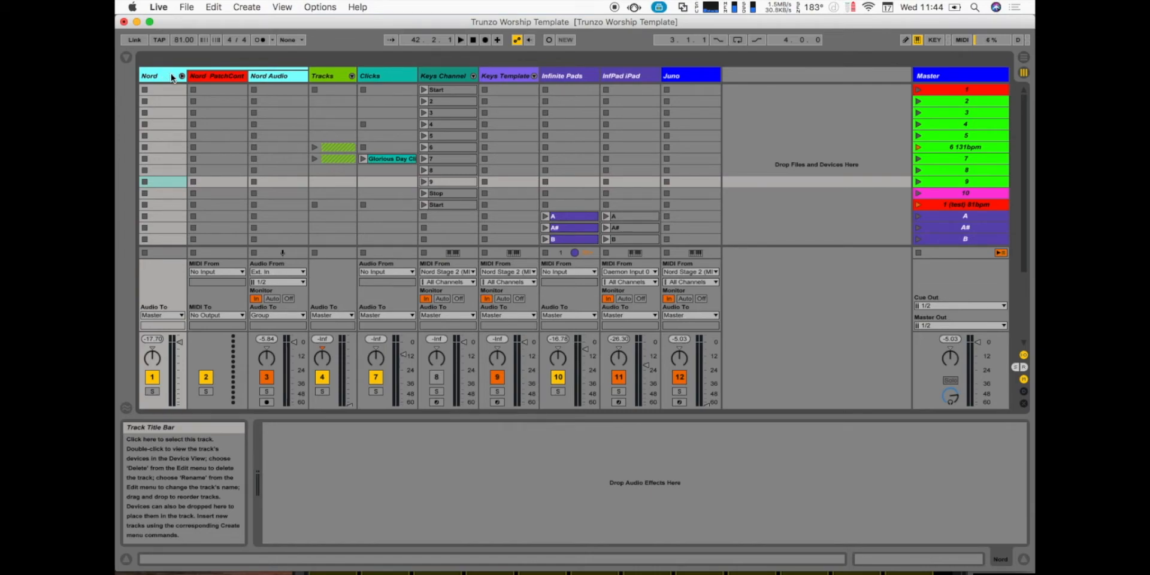
{"action": "left_click", "coordinate": [216, 76]}
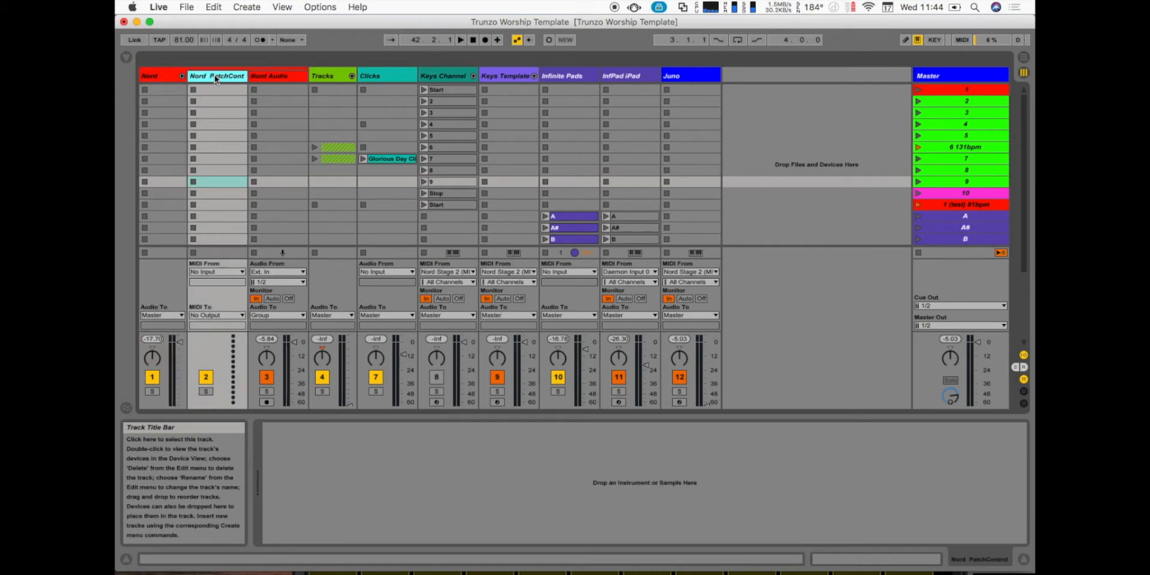
{"action": "left_click", "coordinate": [273, 76]}
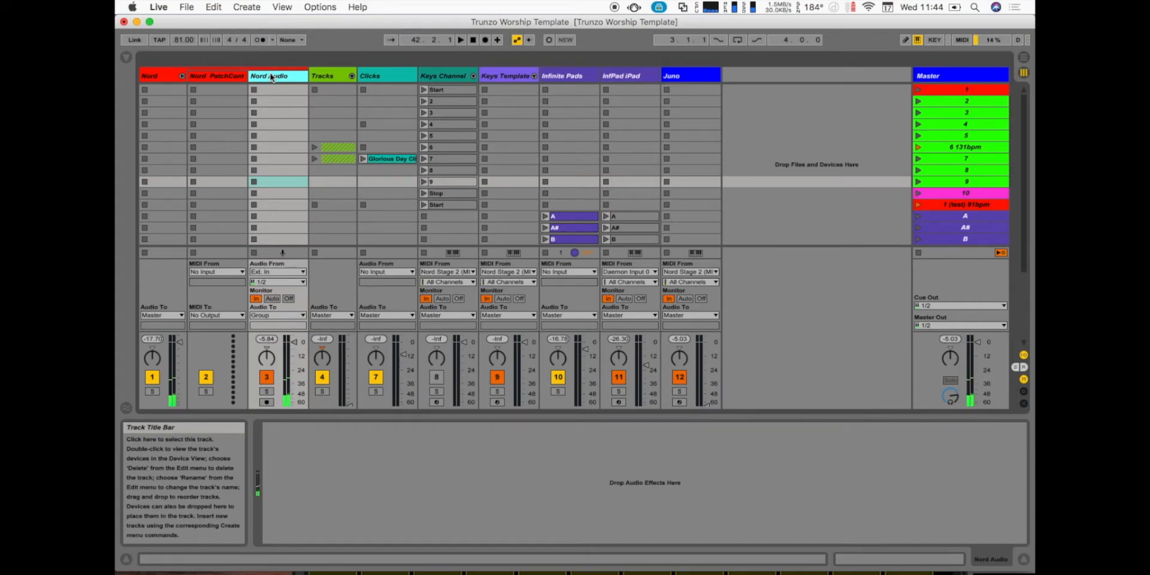
- Unfold the Tracks group to view its Tracks and Guide Track channels, fold it again and select the Clicks track
{"action": "left_click", "coordinate": [321, 75]}
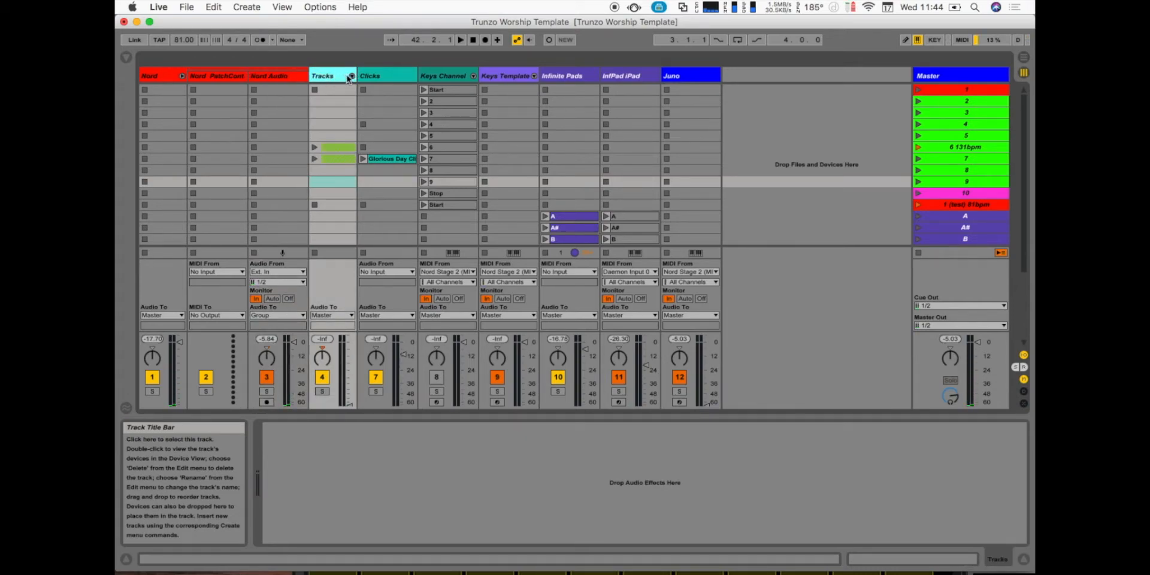
{"action": "left_click", "coordinate": [352, 76]}
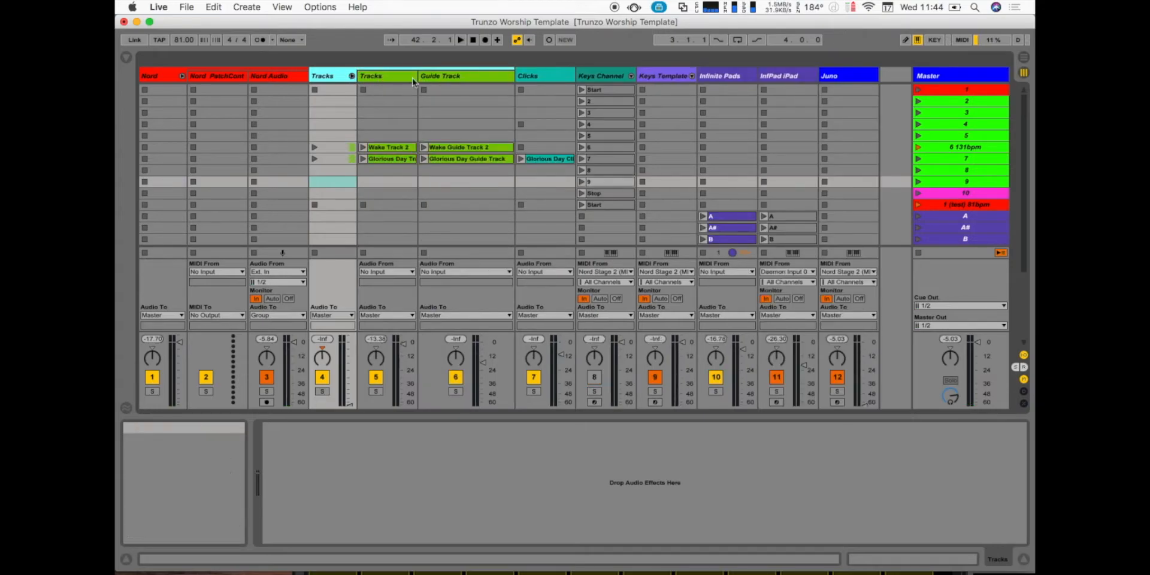
{"action": "left_click", "coordinate": [351, 76]}
{"action": "left_click", "coordinate": [398, 76]}
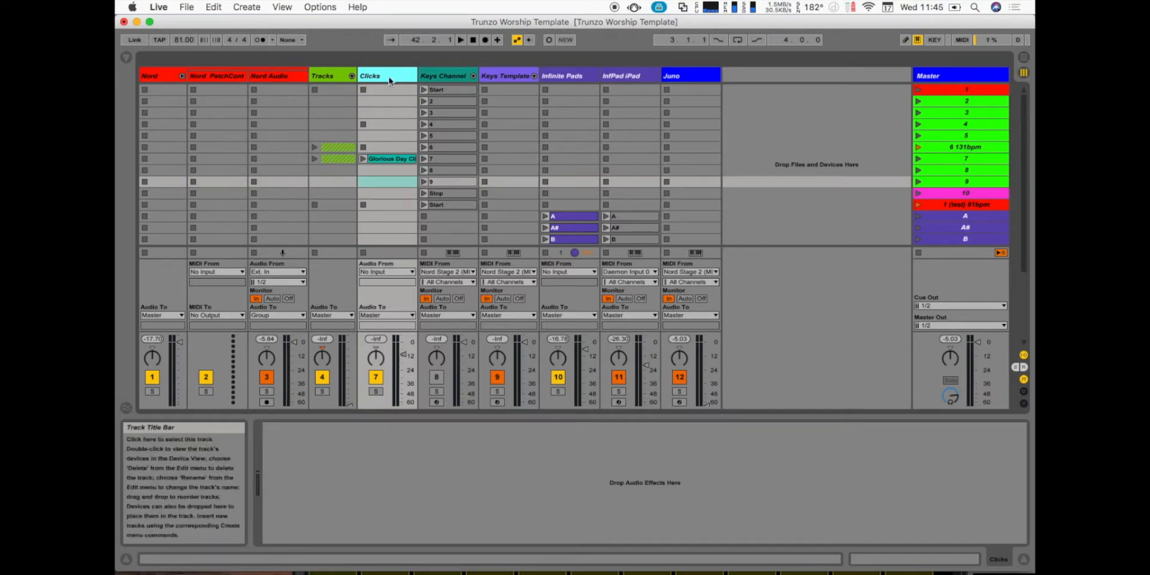
- View the Keys Channel track's devices, including the numbered chains in its Instrument Rack
{"action": "left_click", "coordinate": [435, 76]}
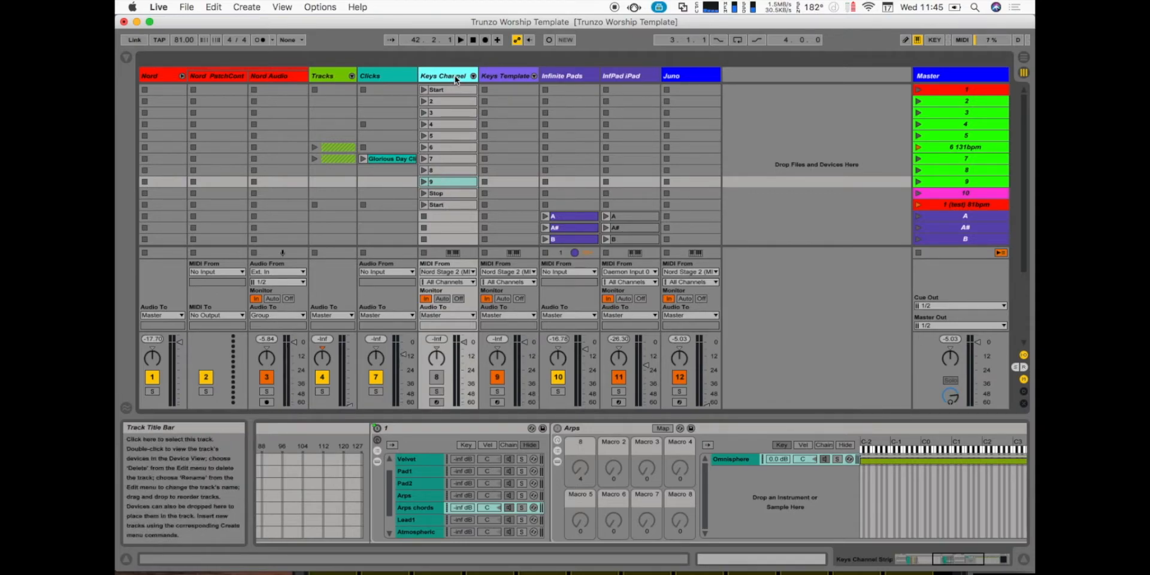
{"action": "left_click", "coordinate": [403, 505]}
{"action": "scroll", "coordinate": [398, 500], "scroll_direction": "left", "scroll_amount": 10}
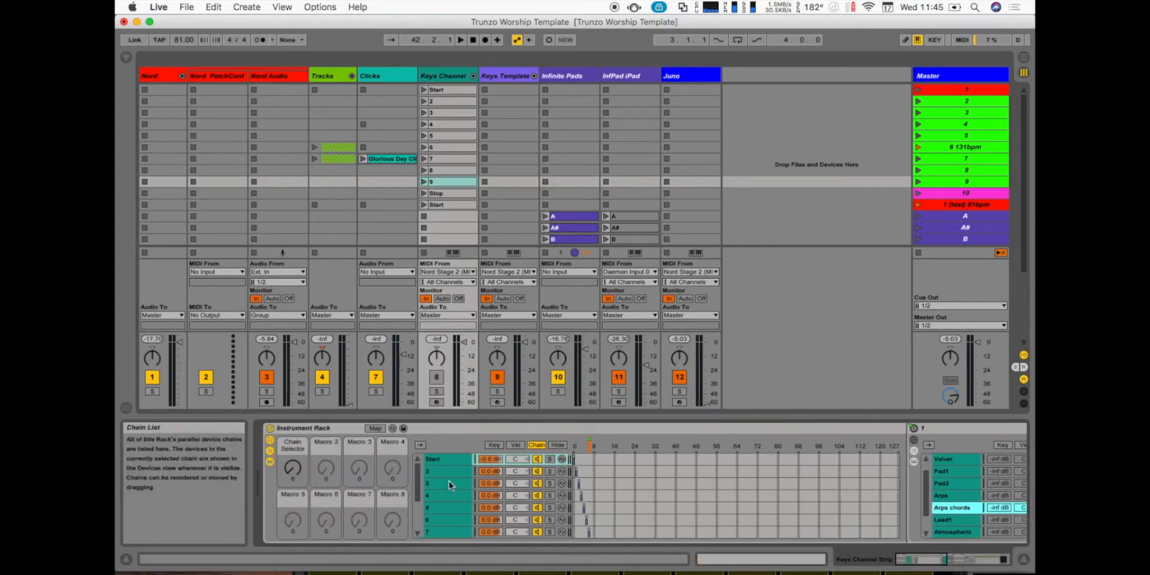
{"action": "scroll", "coordinate": [647, 473], "scroll_direction": "right", "scroll_amount": 5}
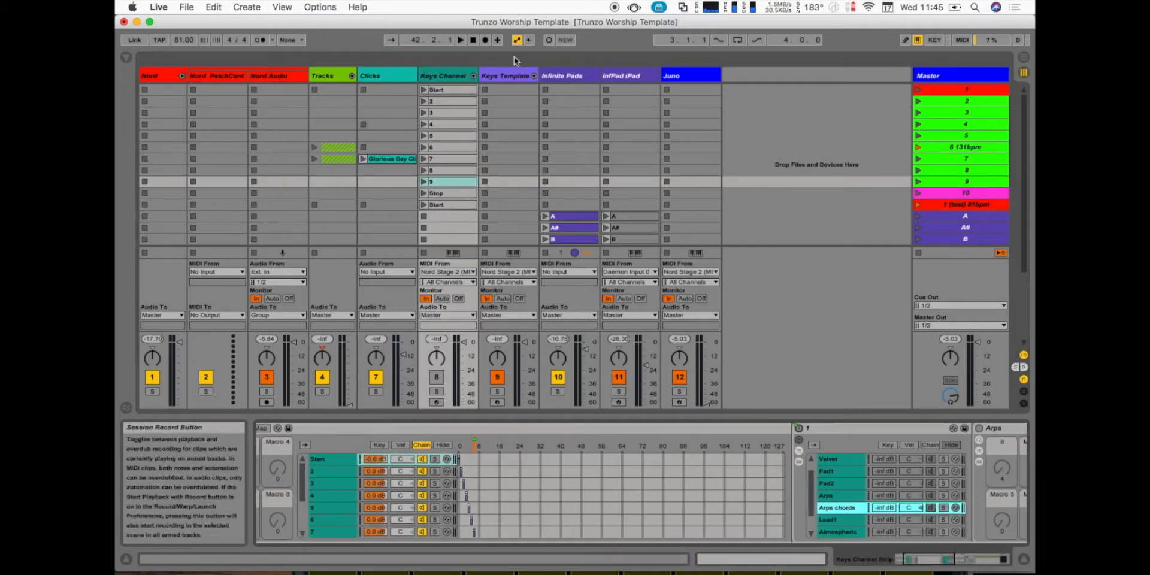
- View the Keys Template track's Instrument Rack and its list of sound chains
{"action": "left_click", "coordinate": [510, 75]}
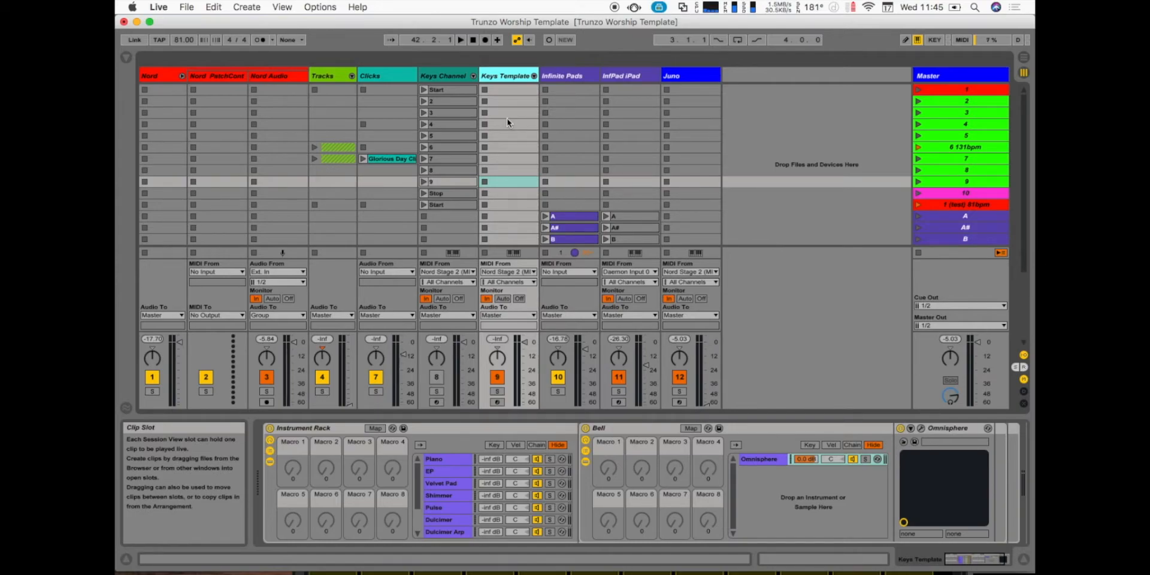
{"action": "left_click", "coordinate": [454, 495]}
{"action": "scroll", "coordinate": [455, 497], "scroll_direction": "up", "scroll_amount": 3}
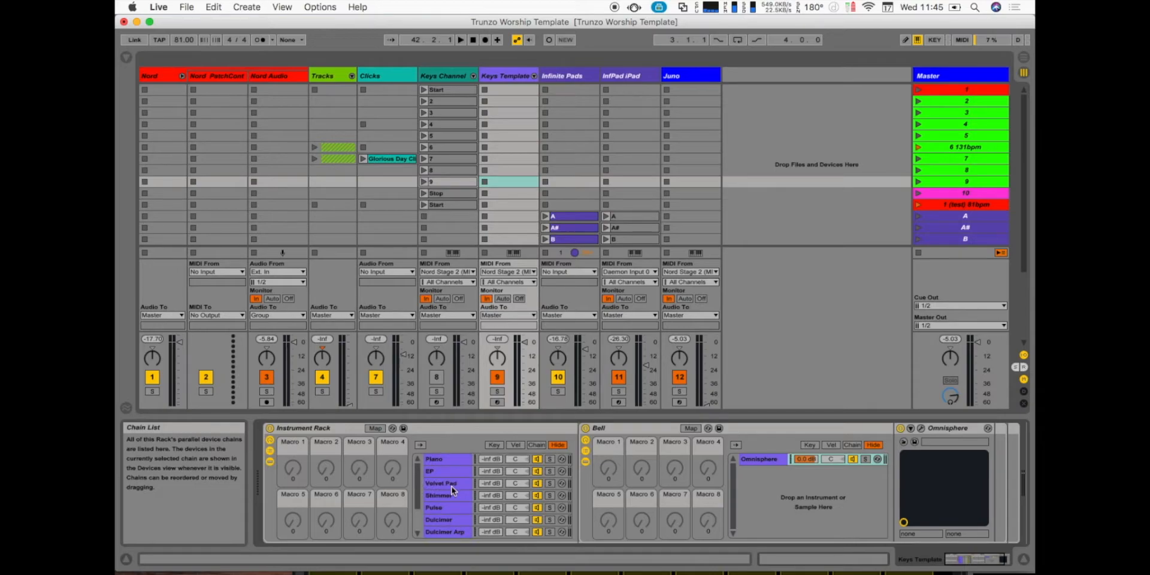
- View the device chains and key-named clips of the Infinite Pads and InfPad iPad tracks
{"action": "left_click", "coordinate": [552, 79]}
{"action": "left_click", "coordinate": [637, 78]}
{"action": "left_click", "coordinate": [578, 79]}
{"action": "left_click", "coordinate": [619, 78]}
{"action": "left_click", "coordinate": [586, 75]}
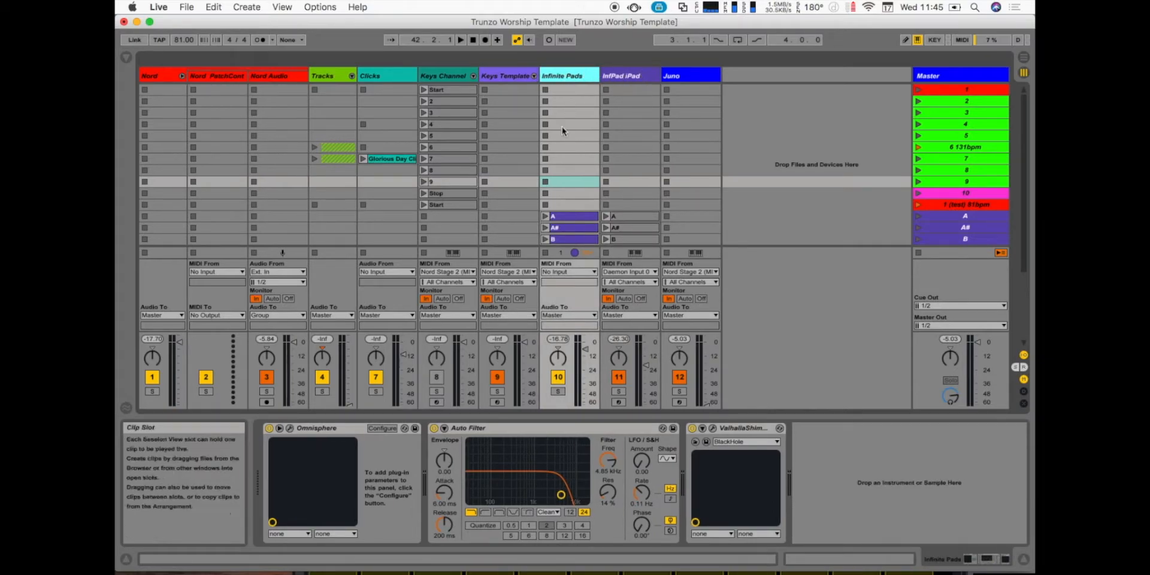
{"action": "scroll", "coordinate": [565, 193], "scroll_direction": "down", "scroll_amount": 6}
{"action": "left_click", "coordinate": [622, 76]}
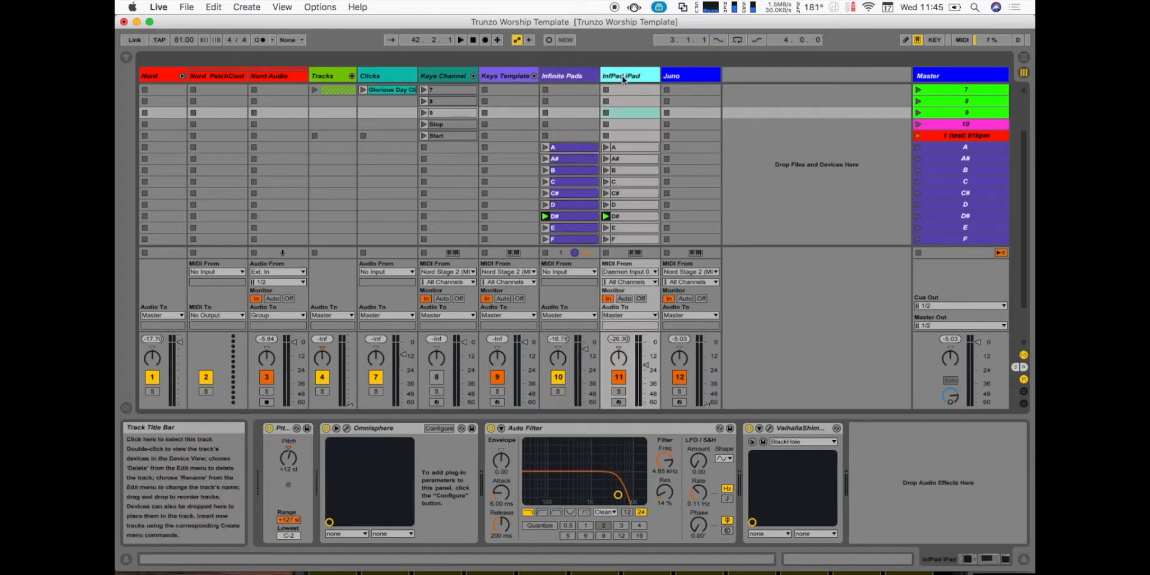
{"action": "scroll", "coordinate": [630, 124], "scroll_direction": "up", "scroll_amount": 6}
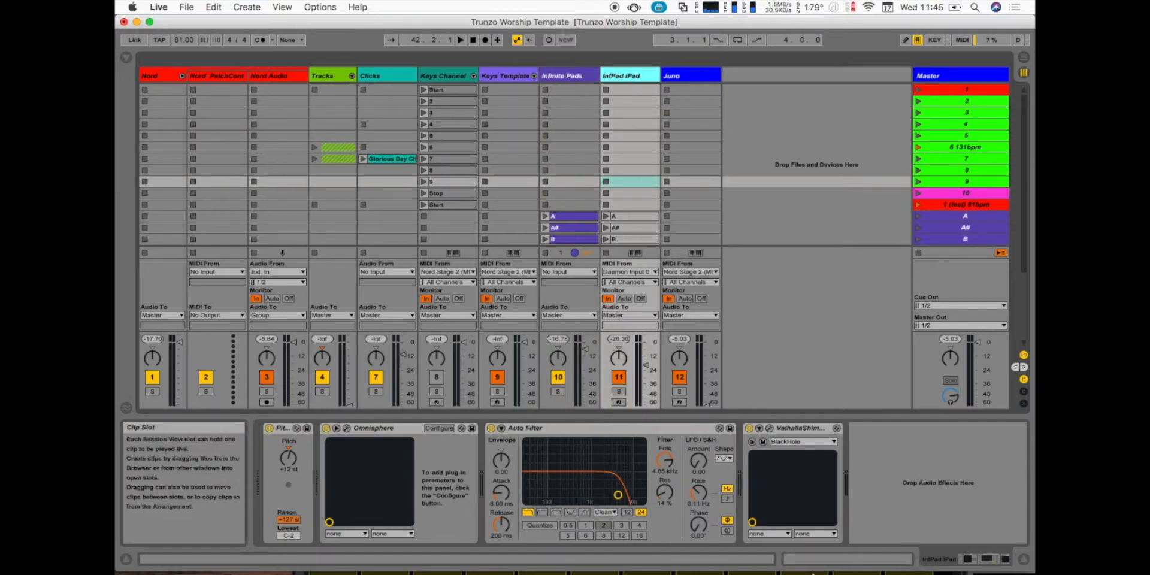
- Switch to Lemur Editor and view the Default page's key buttons and sound faders, uncovering the Live set again at the end
{"action": "left_click", "coordinate": [665, 547]}
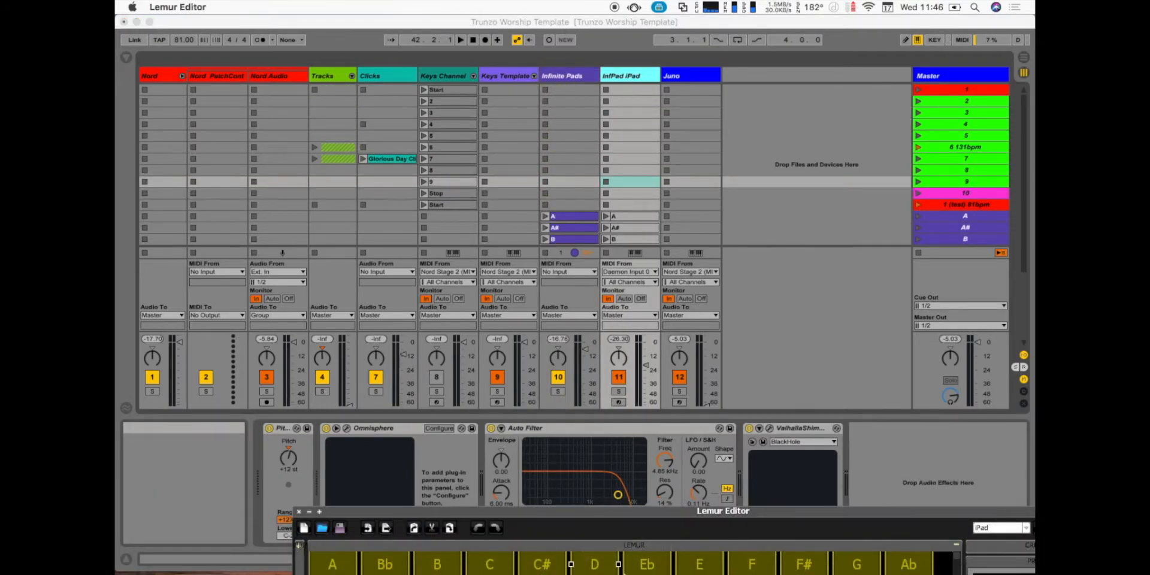
{"action": "left_click_drag", "start_coordinate": [617, 510], "coordinate": [597, 125]}
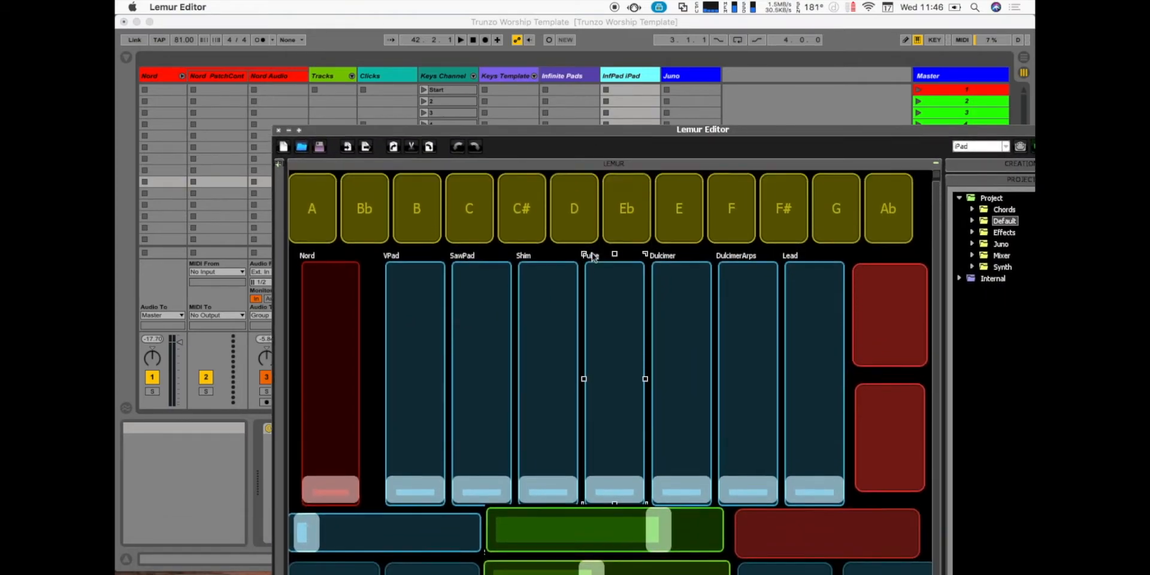
{"action": "left_click", "coordinate": [871, 229]}
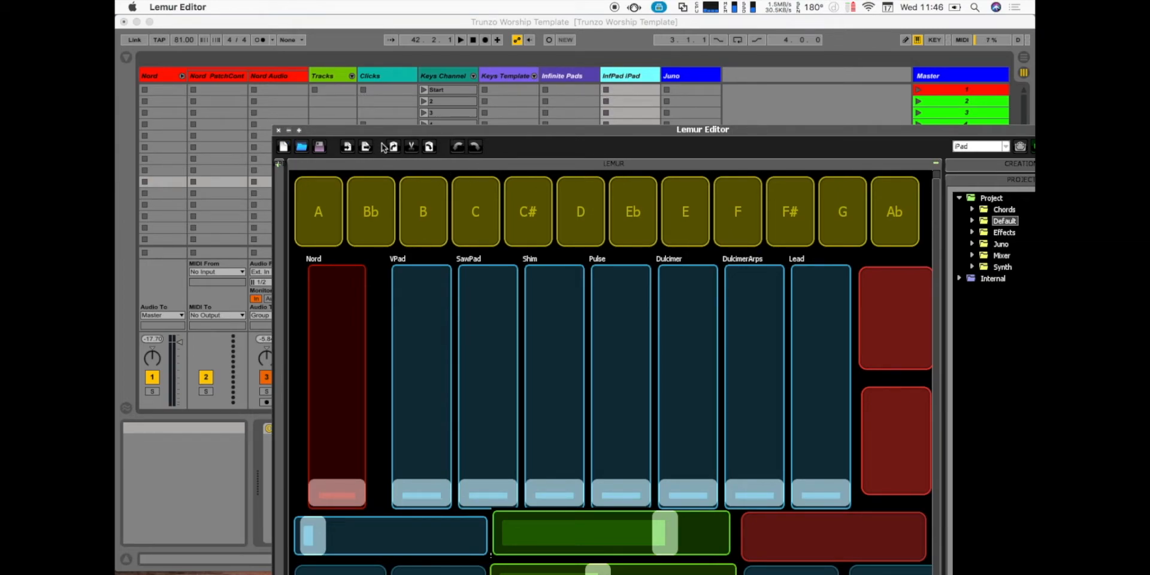
{"action": "left_click_drag", "start_coordinate": [387, 134], "coordinate": [329, 559]}
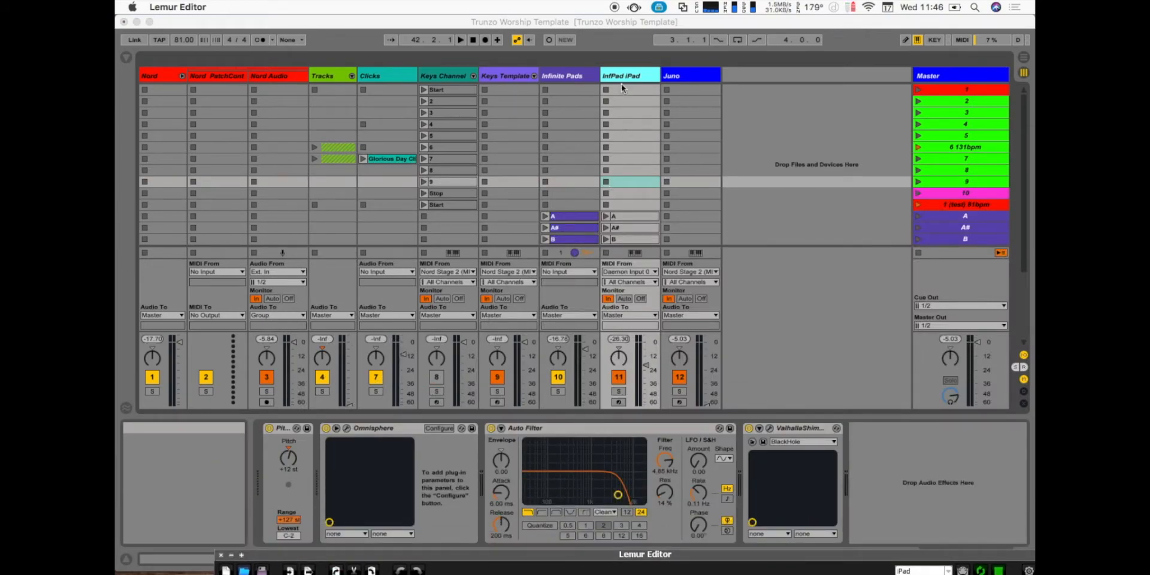
- View the Juno track's device chain and open the tal-u-no-lx-v2 plug-in window to show its synth controls
{"action": "left_click", "coordinate": [680, 75]}
{"action": "left_click", "coordinate": [694, 81]}
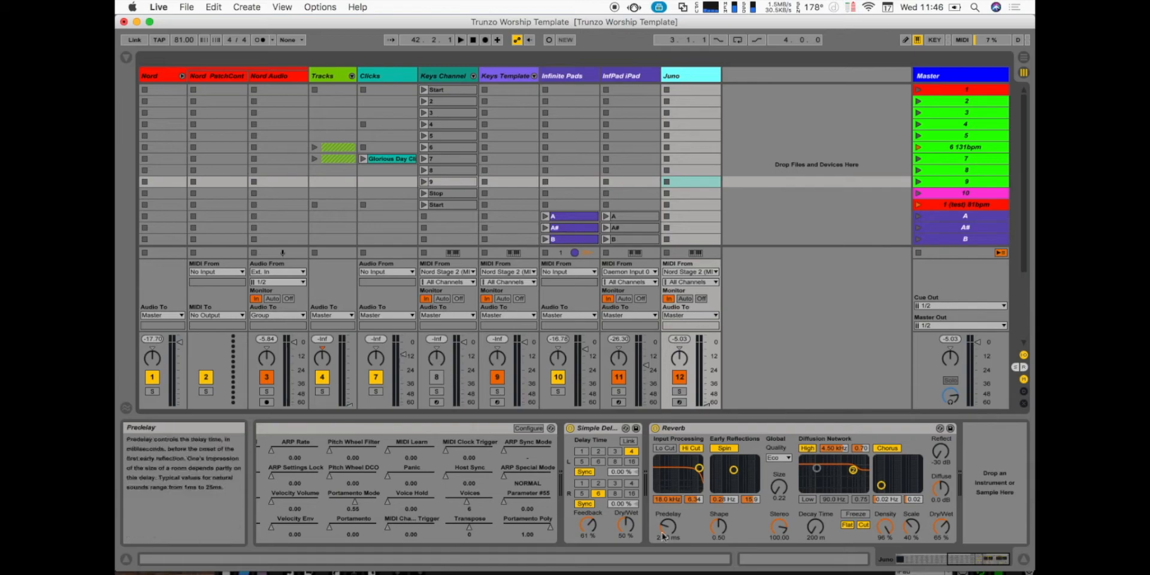
{"action": "scroll", "coordinate": [484, 454], "scroll_direction": "left", "scroll_amount": 10}
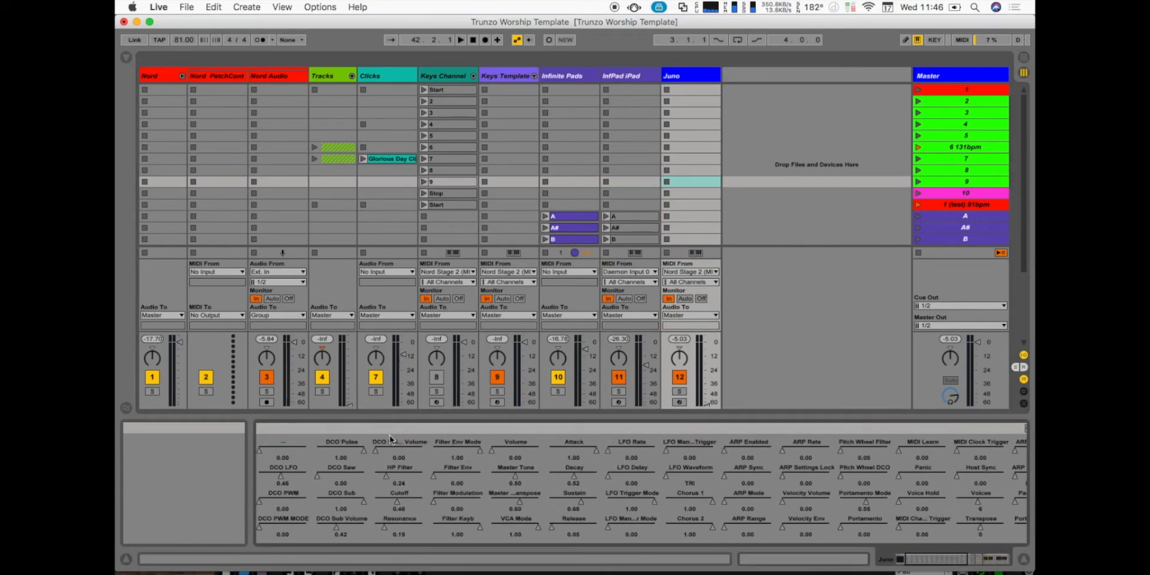
{"action": "scroll", "coordinate": [392, 441], "scroll_direction": "left", "scroll_amount": 5}
{"action": "left_click", "coordinate": [290, 428]}
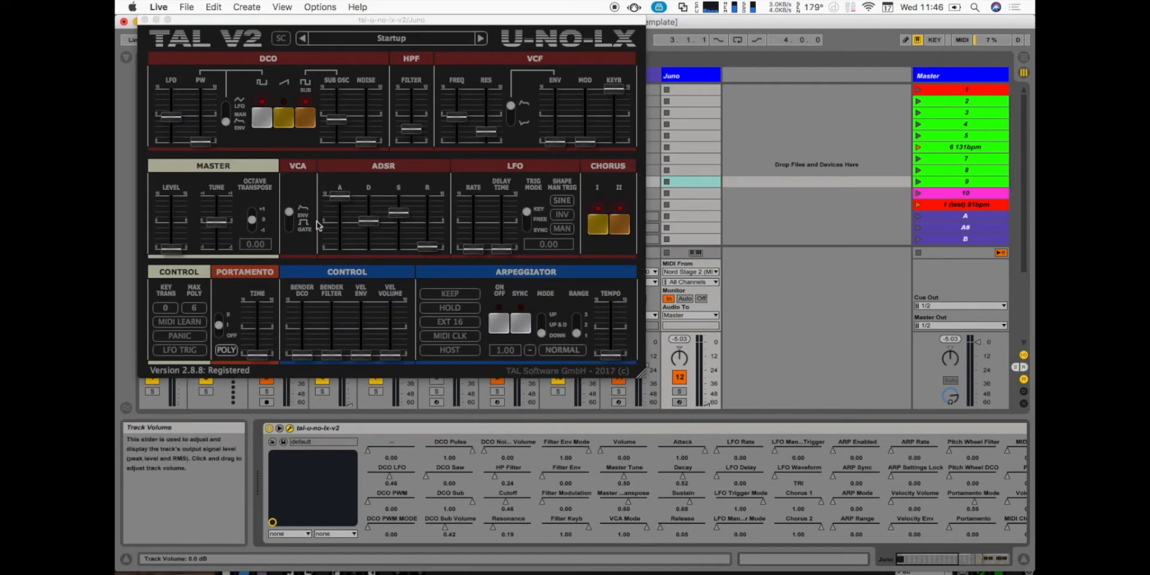
{"action": "left_click_drag", "start_coordinate": [185, 24], "coordinate": [312, 67]}
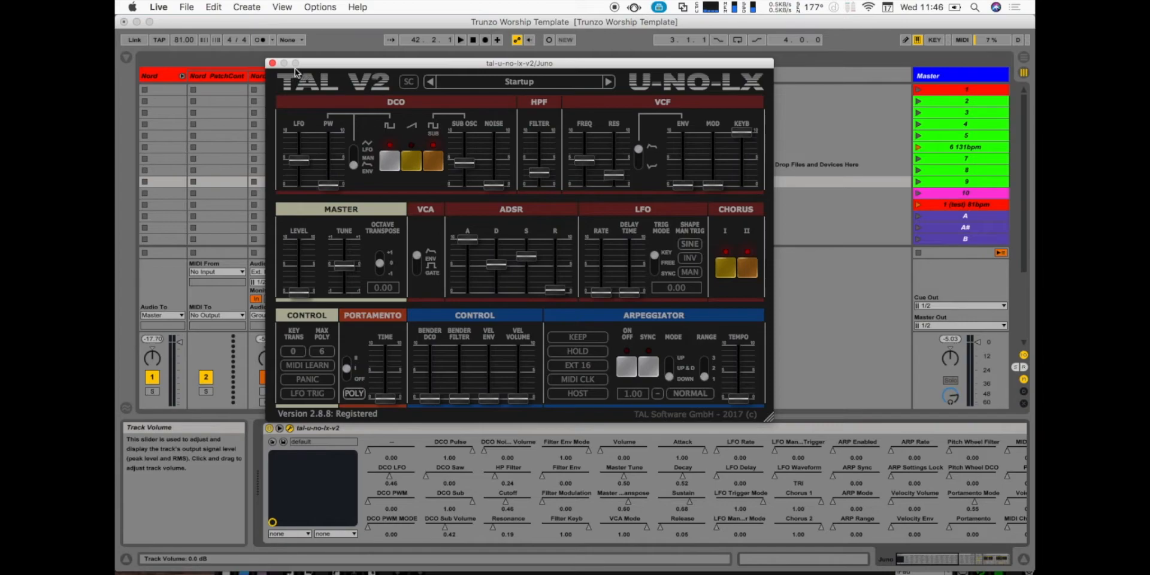
- Switch back to Lemur Editor and view the Juno page's oscillator, filter, envelope, LFO and arpeggiator controls
{"action": "mouse_move", "coordinate": [770, 565]}
{"action": "left_click", "coordinate": [670, 548]}
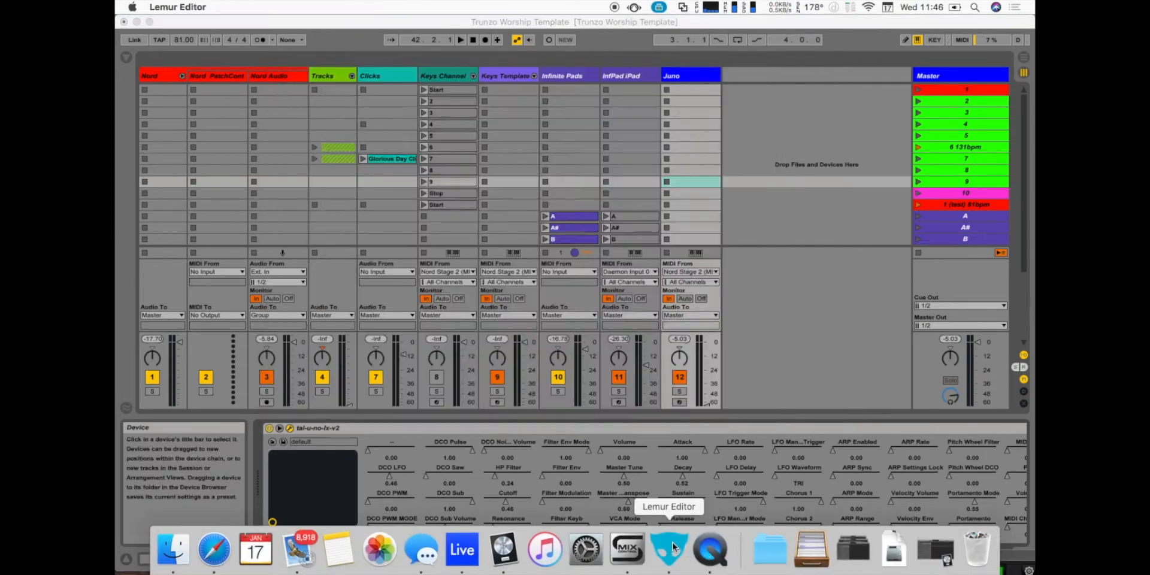
{"action": "left_click_drag", "start_coordinate": [489, 559], "coordinate": [482, 39]}
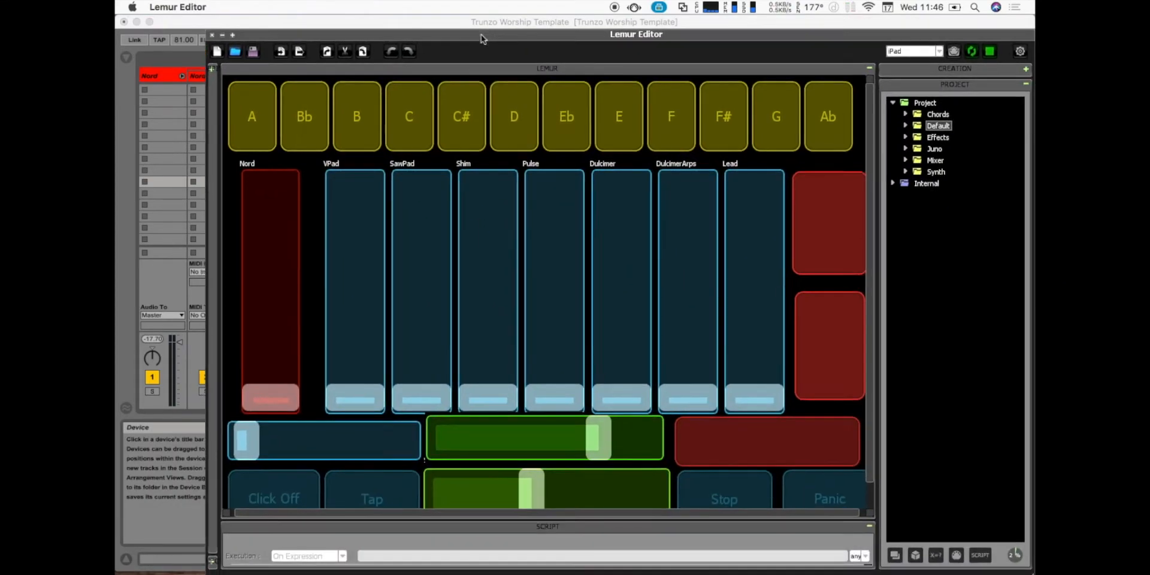
{"action": "left_click", "coordinate": [935, 149]}
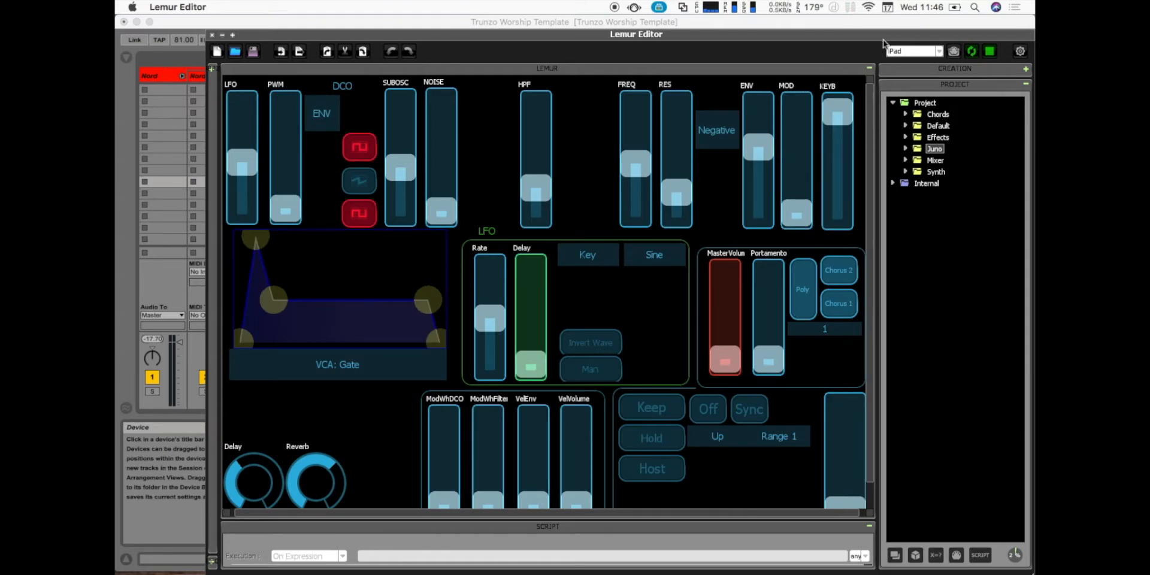
{"action": "left_click", "coordinate": [973, 51]}
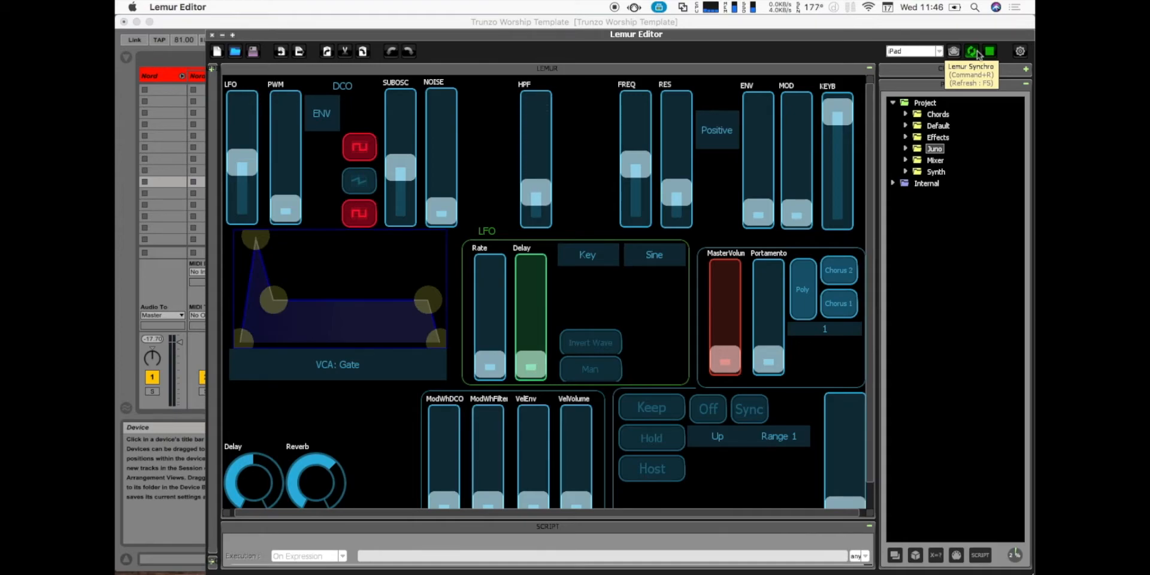
{"action": "left_click", "coordinate": [737, 130]}
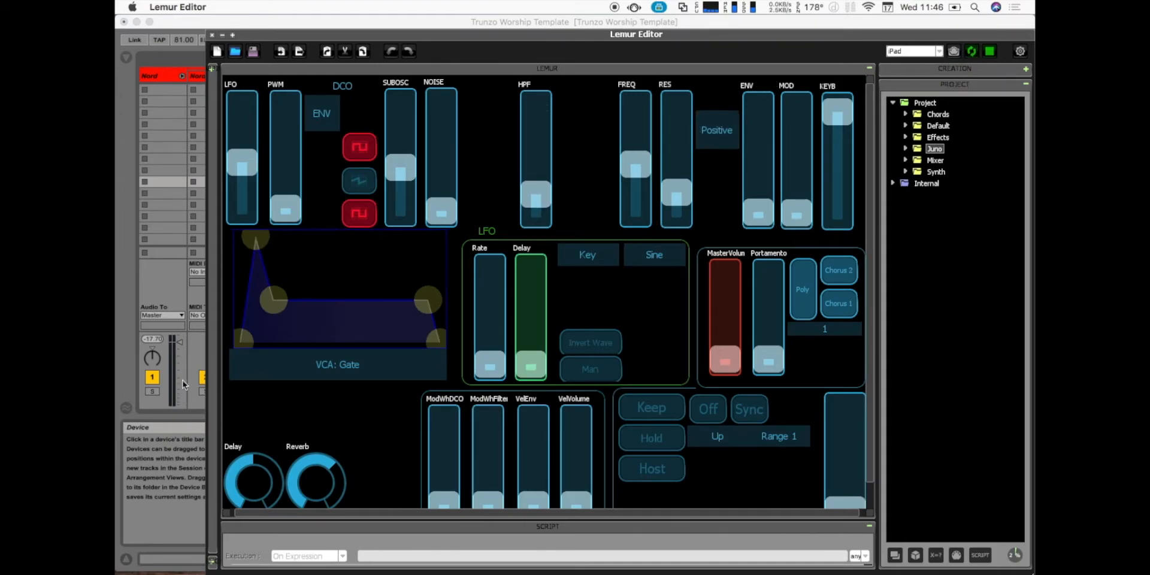
{"action": "left_click", "coordinate": [305, 328]}
{"action": "left_click", "coordinate": [514, 173]}
- Return to Live, reopen the tal-u-no-lx-v2 window to compare its controls with the Lemur page, and close it
{"action": "left_click_drag", "start_coordinate": [256, 34], "coordinate": [279, 555]}
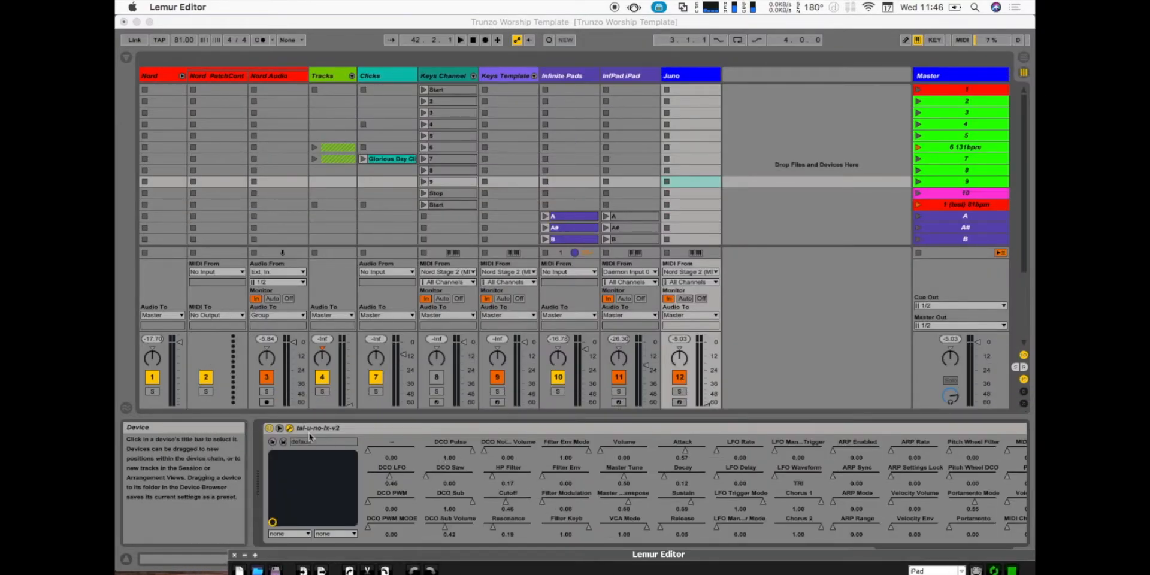
{"action": "left_click", "coordinate": [291, 429]}
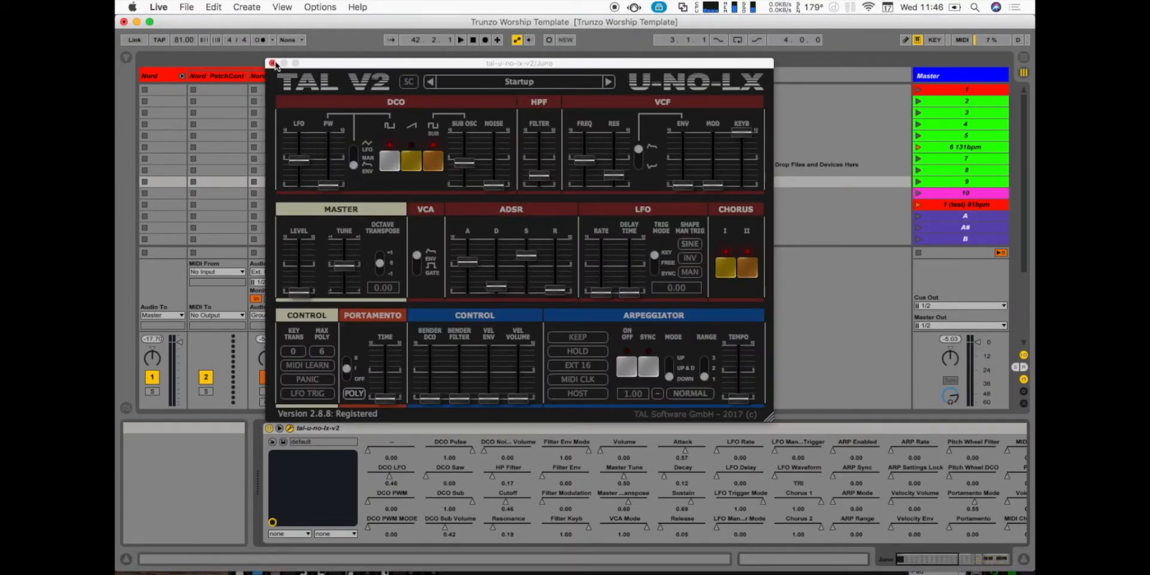
{"action": "left_click", "coordinate": [273, 63]}
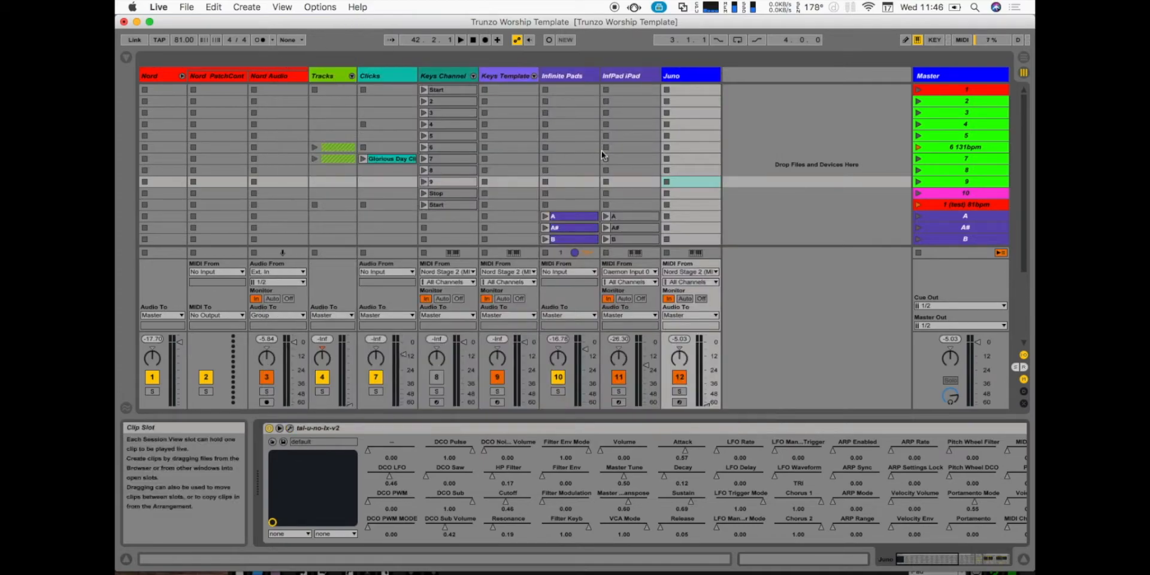
- Step through the Master track's numbered scenes, including scene 6 131bpm, and return to scene 1
{"action": "left_click", "coordinate": [974, 92]}
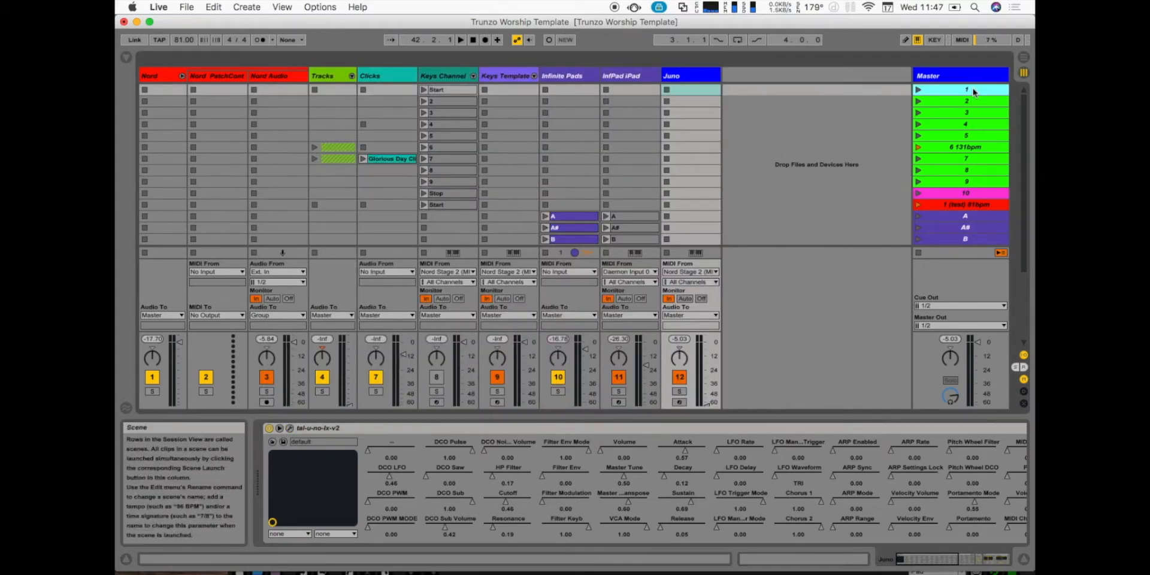
{"action": "key", "text": "Down"}
{"action": "key", "text": "Down"}
{"action": "key", "text": "Down"}
{"action": "key", "text": "Down"}
{"action": "key", "text": "Down"}
{"action": "key", "text": "Down"}
{"action": "key", "text": "Down"}
{"action": "key", "text": "Down"}
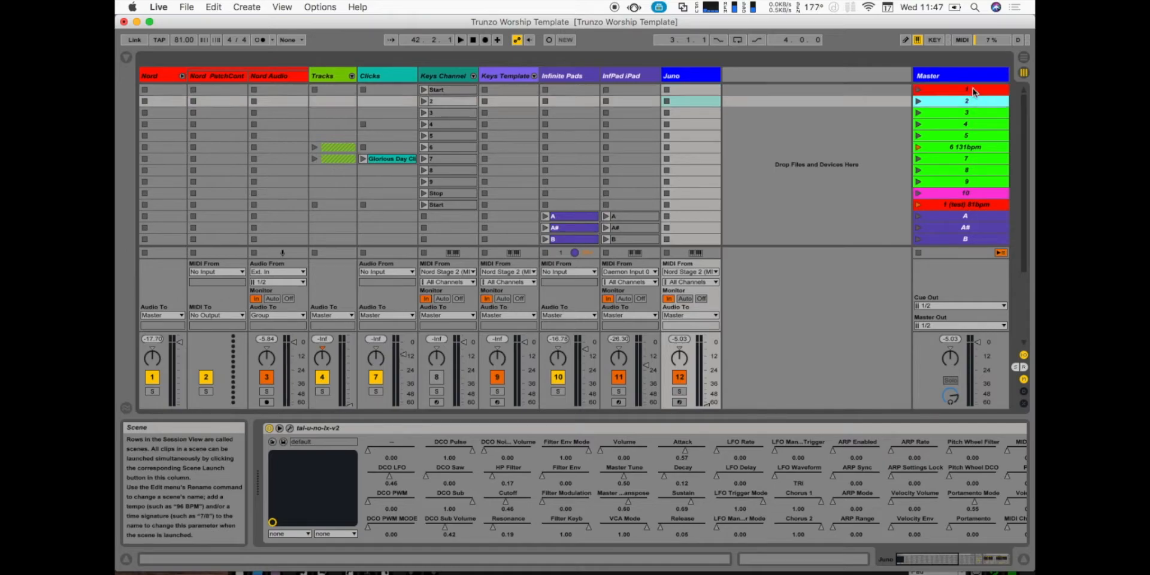
{"action": "key", "text": "Up"}
{"action": "key", "text": "Up"}
{"action": "key", "text": "Up"}
{"action": "key", "text": "Up"}
{"action": "key", "text": "Up"}
{"action": "key", "text": "Up"}
{"action": "key", "text": "Up"}
{"action": "key", "text": "Up"}
{"action": "key", "text": "Up"}
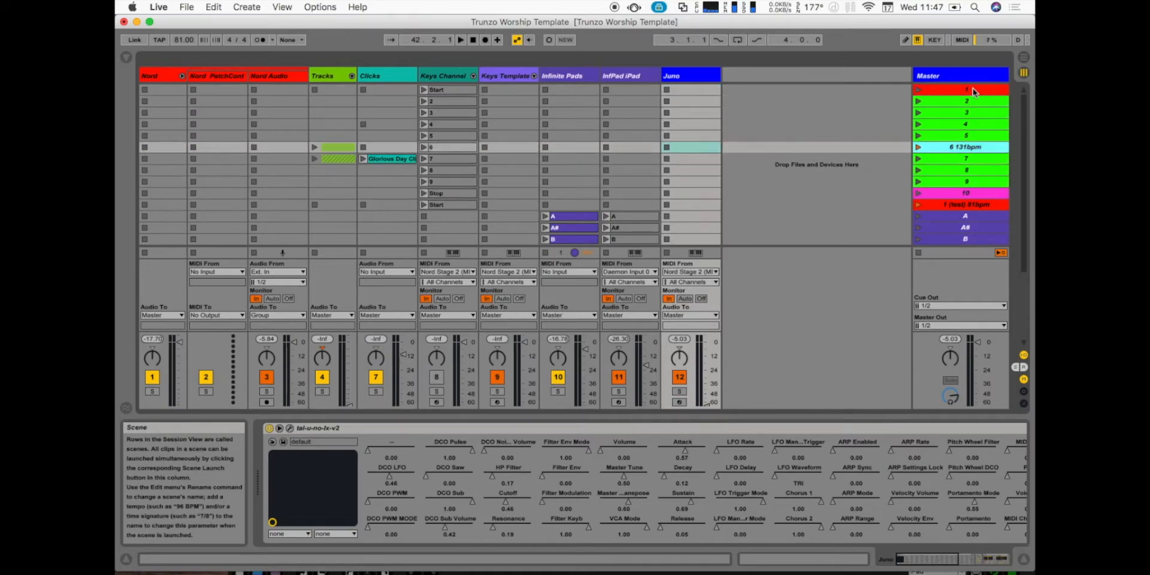
{"action": "key", "text": "Down"}
{"action": "key", "text": "Down"}
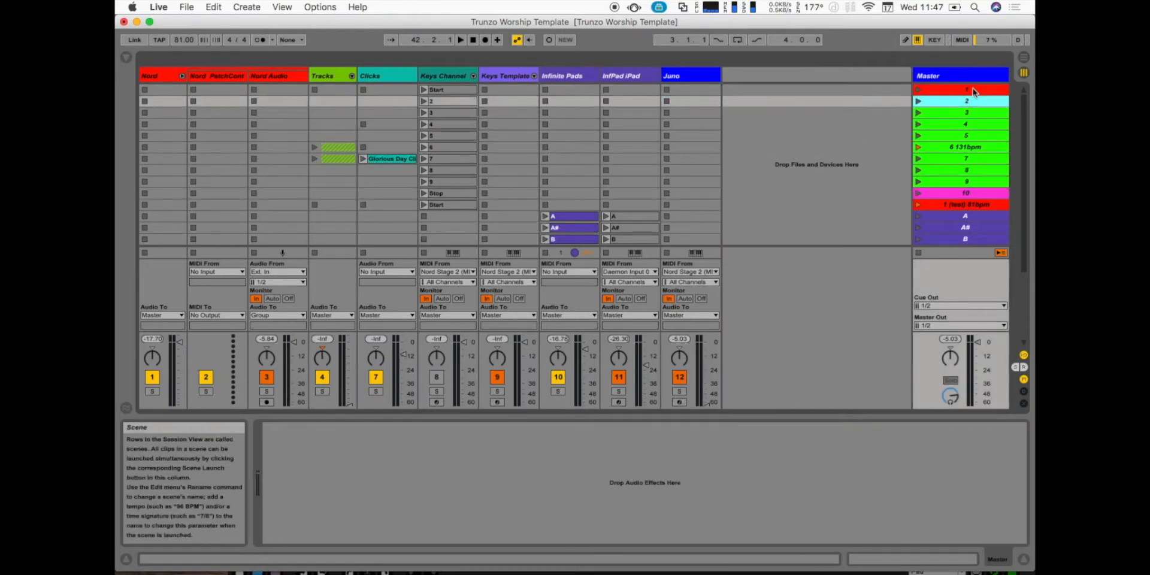
{"action": "left_click", "coordinate": [967, 146]}
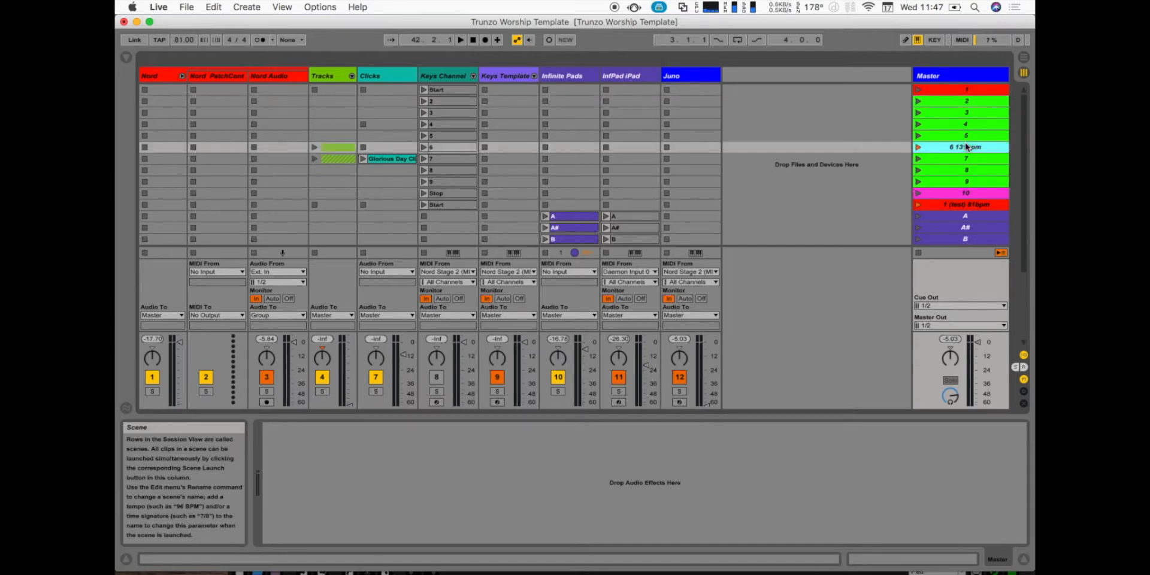
{"action": "left_click", "coordinate": [960, 92]}
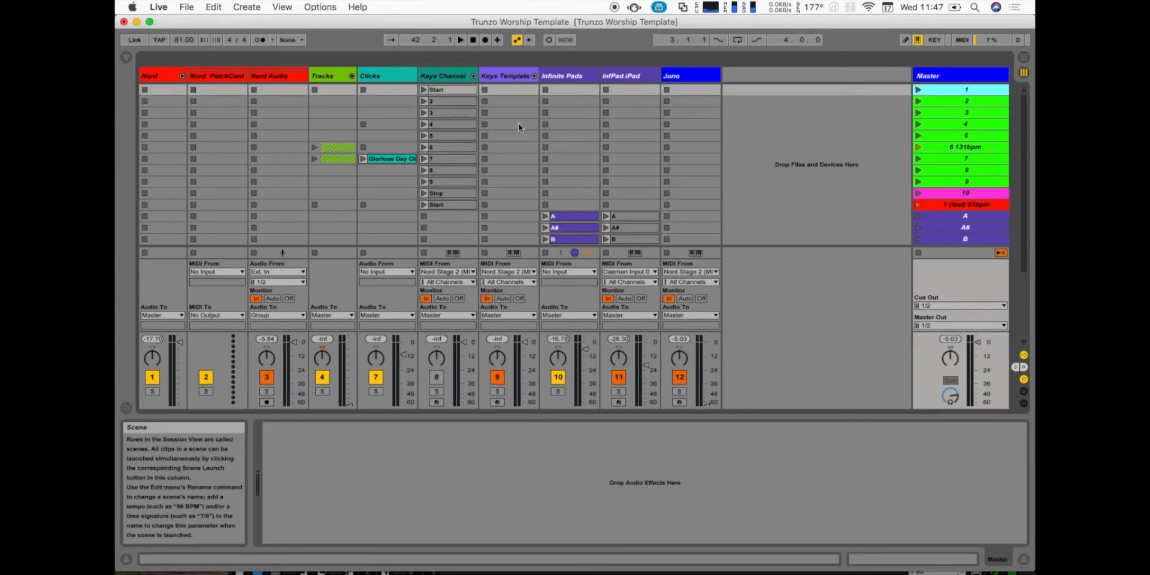
- Move up and down the Master track's scene list and launch consecutive scenes up to scene 4 to start playback
{"action": "scroll", "coordinate": [944, 210], "scroll_direction": "down", "scroll_amount": 5}
{"action": "scroll", "coordinate": [944, 211], "scroll_direction": "up", "scroll_amount": 5}
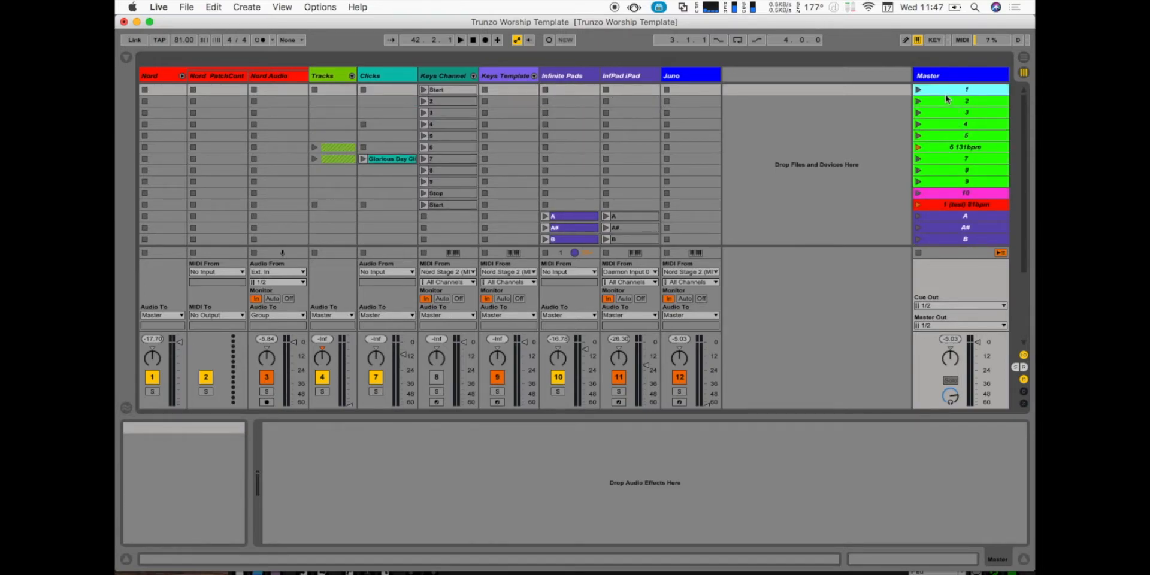
{"action": "key", "text": "Down"}
{"action": "key", "text": "Down"}
{"action": "key", "text": "Down"}
{"action": "key", "text": "Down"}
{"action": "key", "text": "Up"}
{"action": "key", "text": "Up"}
{"action": "key", "text": "Up"}
{"action": "key", "text": "Up"}
{"action": "key", "text": "Down"}
{"action": "key", "text": "Down"}
{"action": "key", "text": "Return"}
{"action": "key", "text": "Return"}
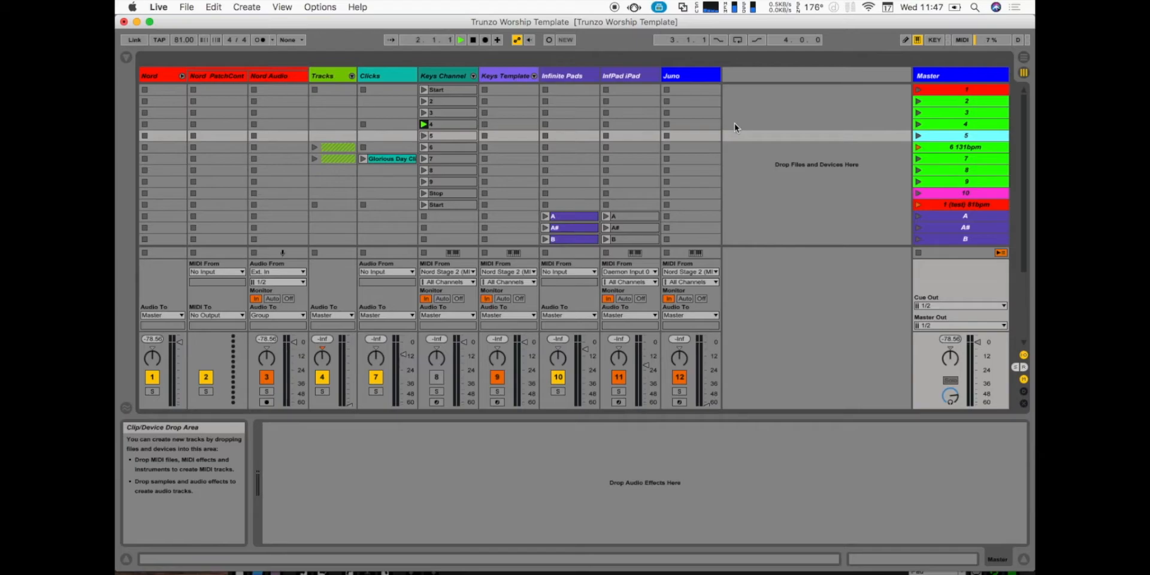
- Fold the Nord group, deactivate the Keys Template track and activate the Keys Channel track
{"action": "left_click", "coordinate": [181, 76]}
{"action": "left_click", "coordinate": [340, 66]}
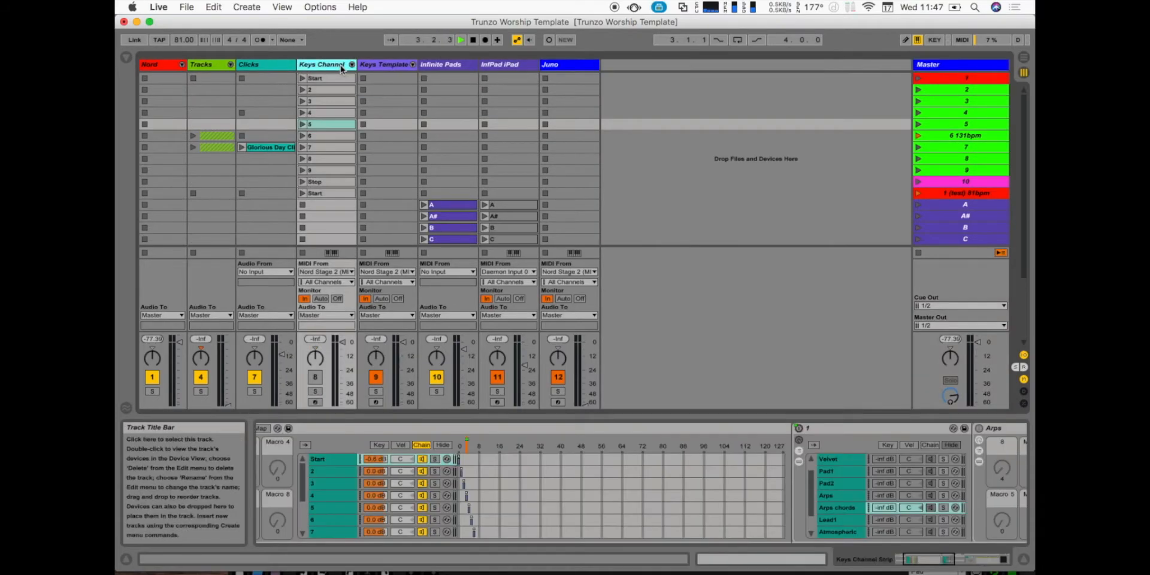
{"action": "key", "text": "Right"}
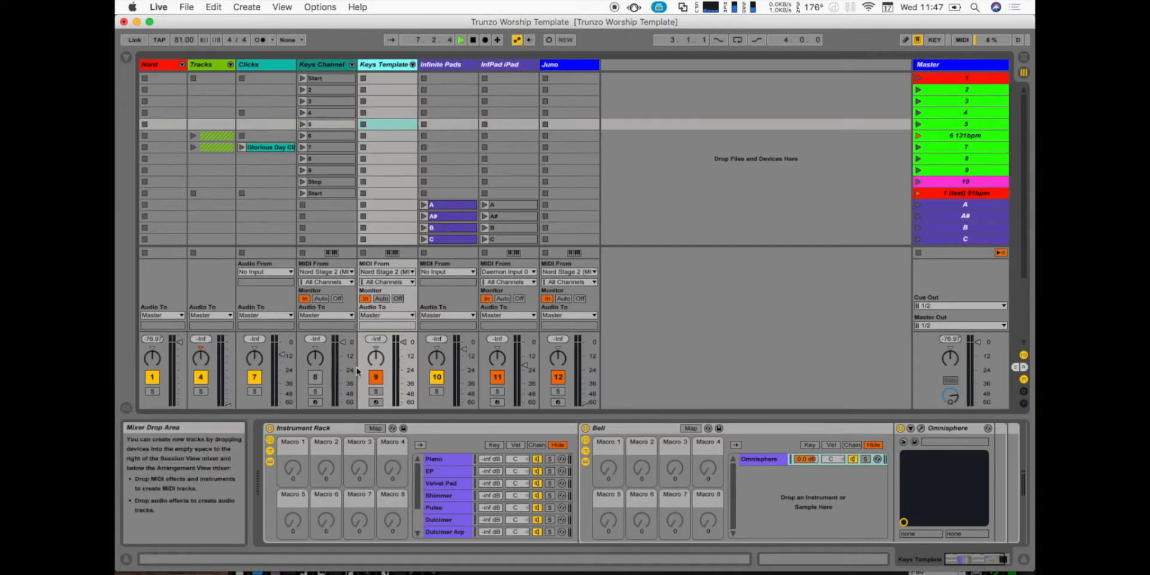
{"action": "left_click", "coordinate": [376, 377]}
{"action": "left_click", "coordinate": [313, 377]}
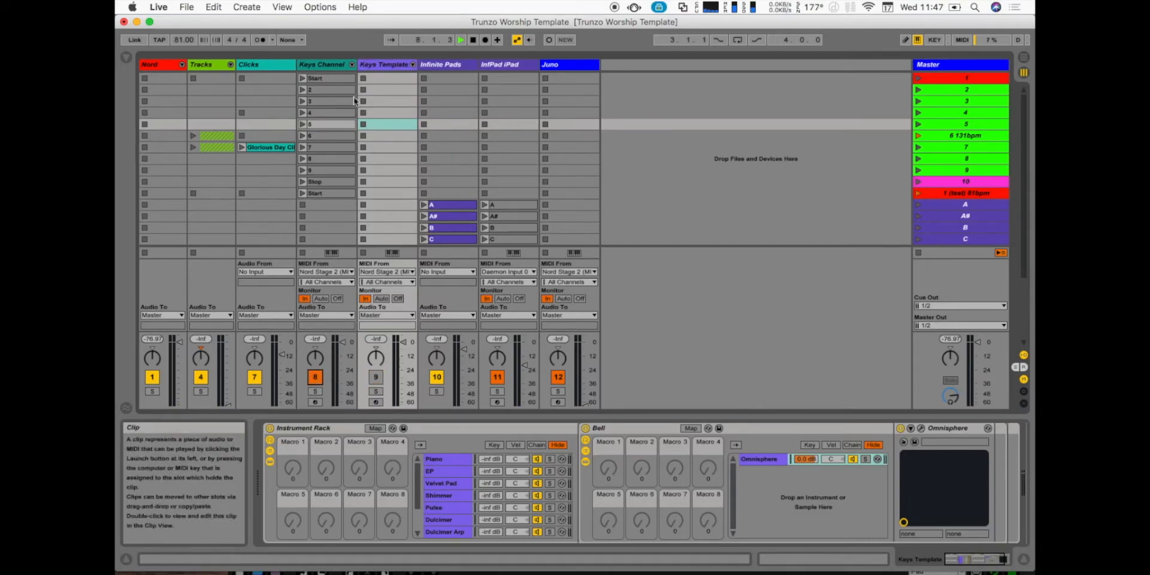
- Unfold and refold the Keys Channel's chains in the mixer, and select the Start chain in its Instrument Rack
{"action": "left_click", "coordinate": [352, 64]}
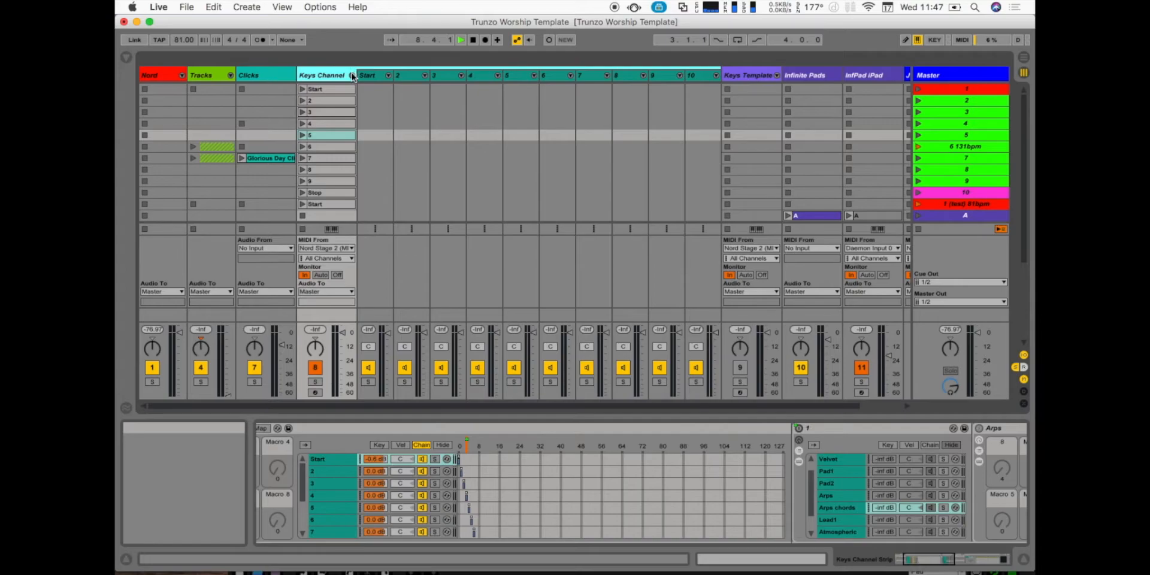
{"action": "left_click", "coordinate": [352, 74]}
{"action": "left_click", "coordinate": [333, 77]}
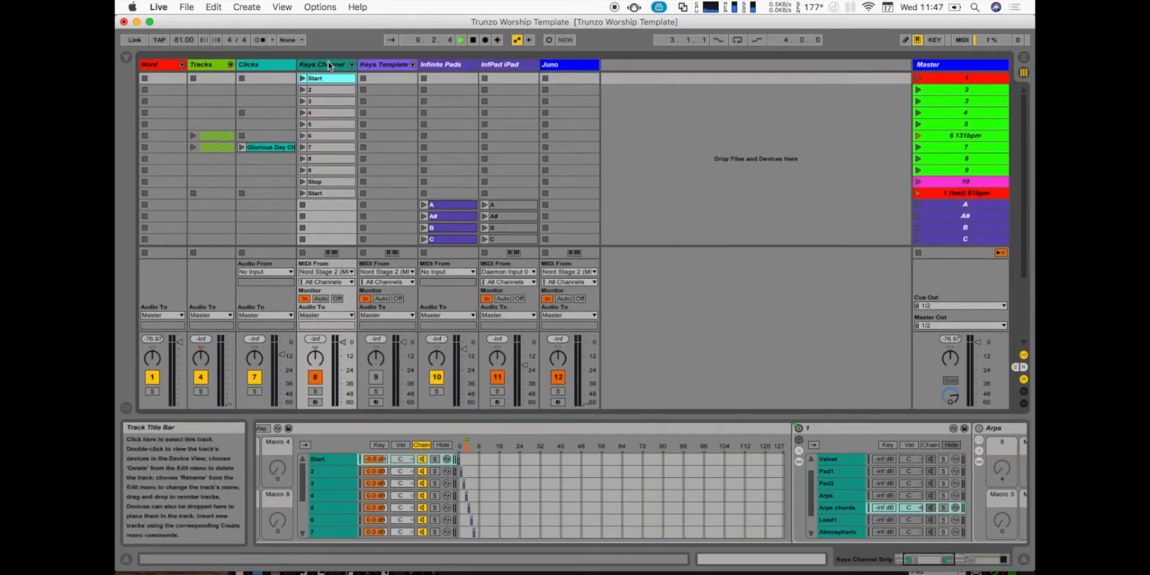
{"action": "left_click", "coordinate": [330, 66]}
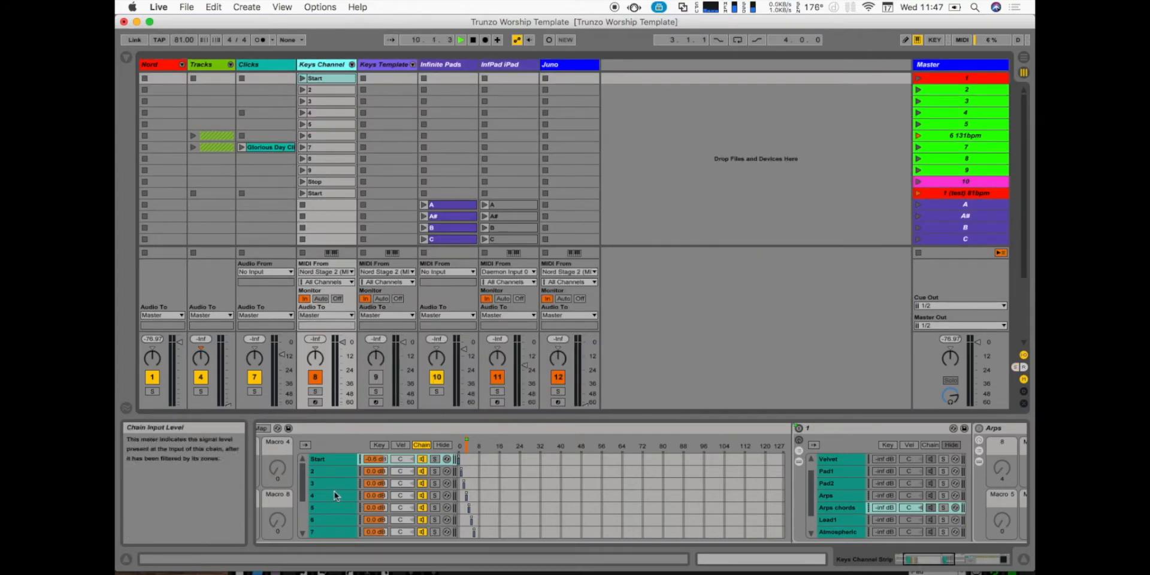
{"action": "scroll", "coordinate": [335, 493], "scroll_direction": "left", "scroll_amount": 1}
{"action": "left_click", "coordinate": [338, 460]}
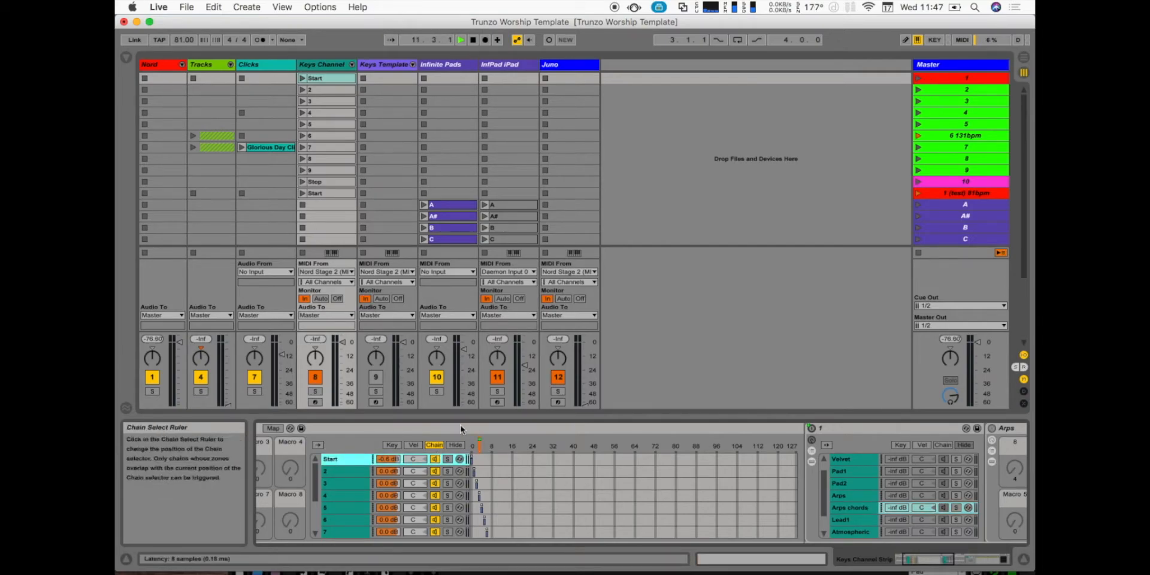
- Launch the Master scenes in sequence from scene 1 through scene 6 131bpm to switch the Keys Channel's chains
{"action": "left_click", "coordinate": [986, 76]}
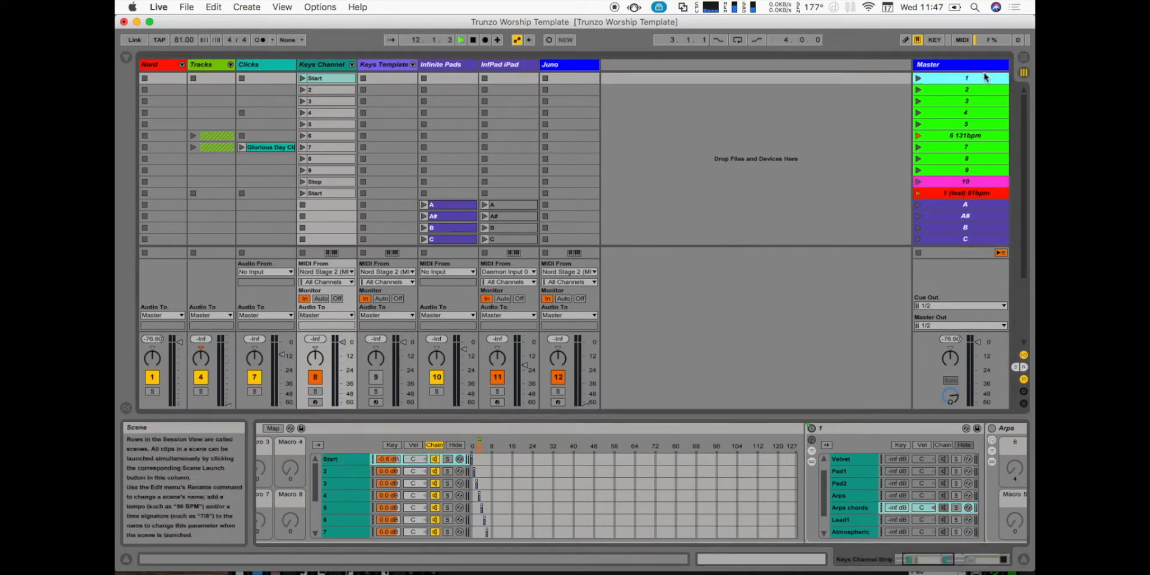
{"action": "key", "text": "Return"}
{"action": "key", "text": "Return"}
{"action": "key", "text": "Return"}
{"action": "key", "text": "Return"}
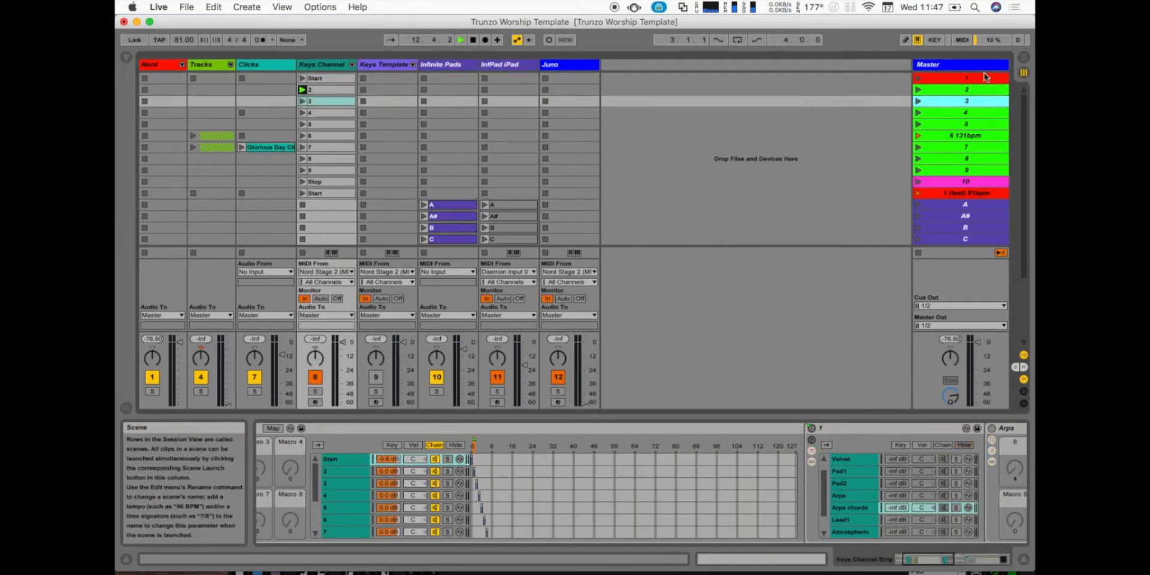
{"action": "key", "text": "Return"}
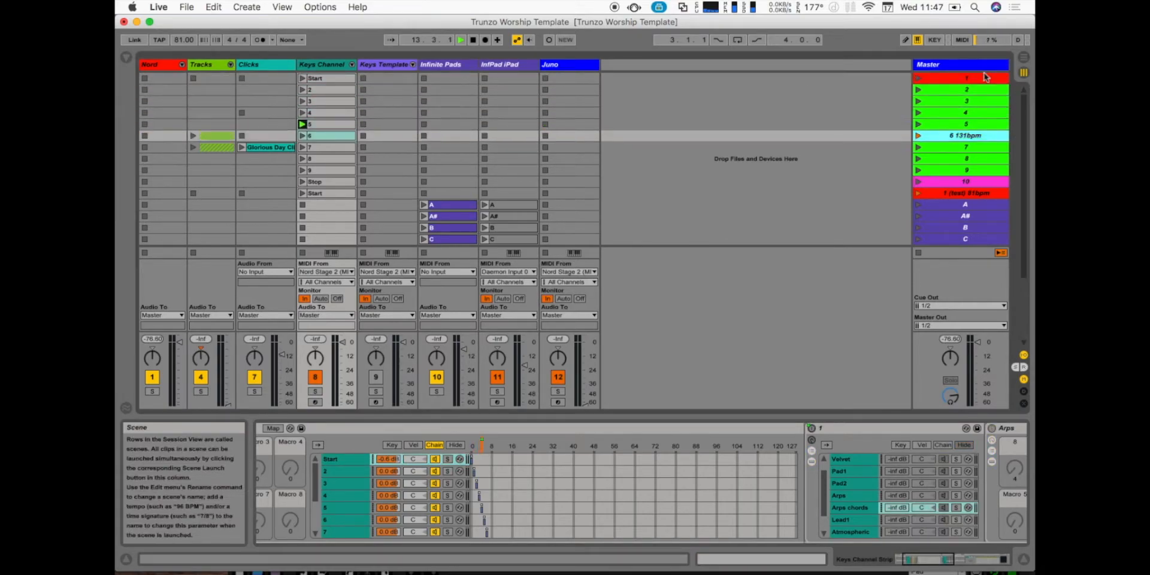
{"action": "key", "text": "Return"}
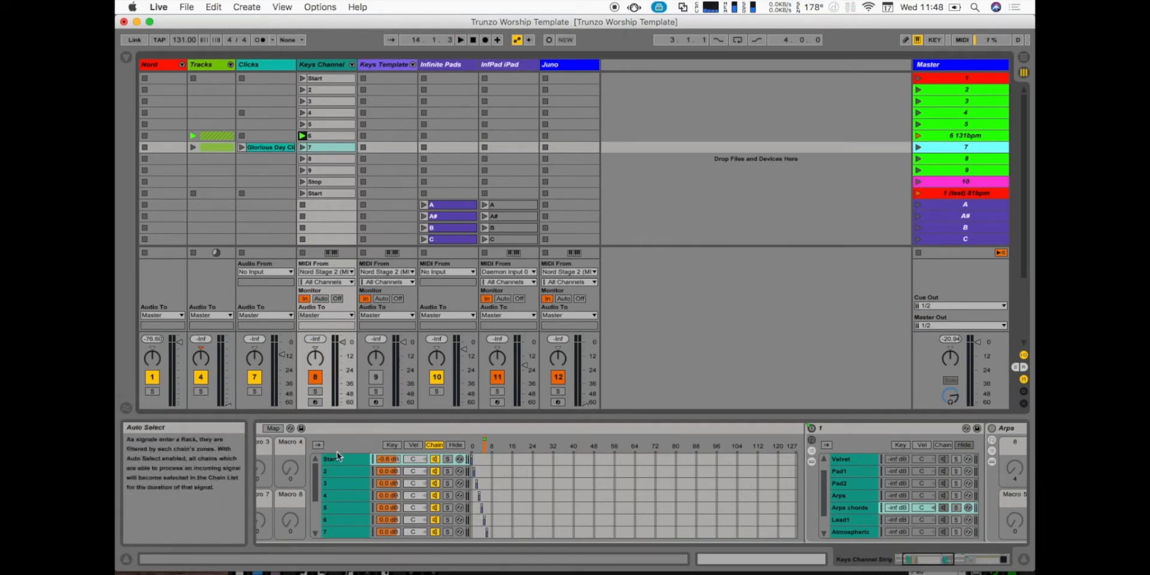
- Compare the contents of chains 3, Start and 2 in the Instrument Rack, selecting Arps chords inside the Start chain
{"action": "left_click", "coordinate": [343, 485]}
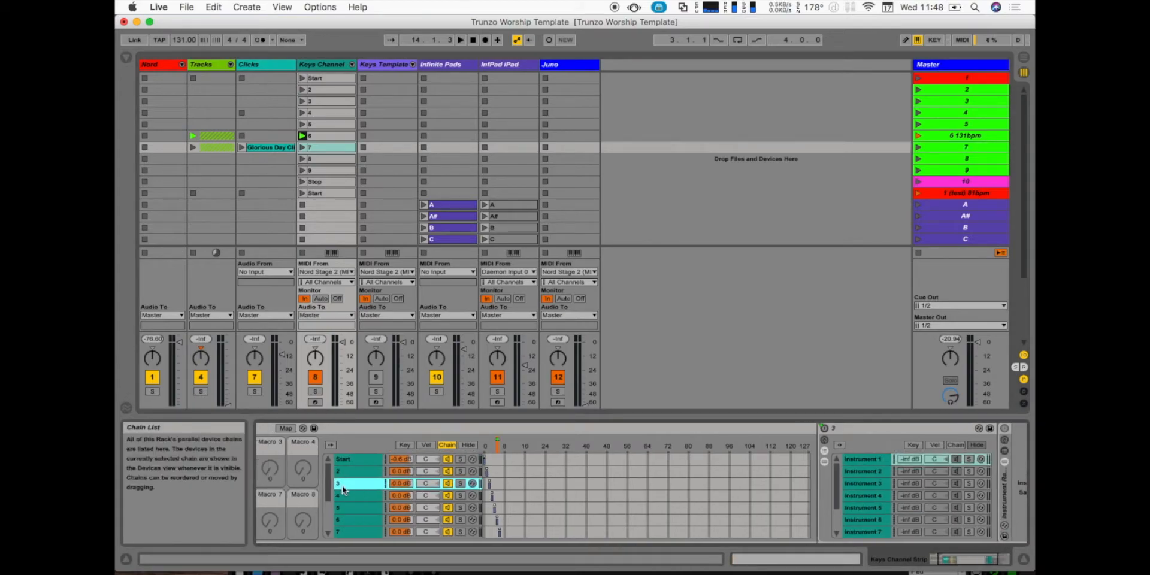
{"action": "left_click", "coordinate": [445, 465]}
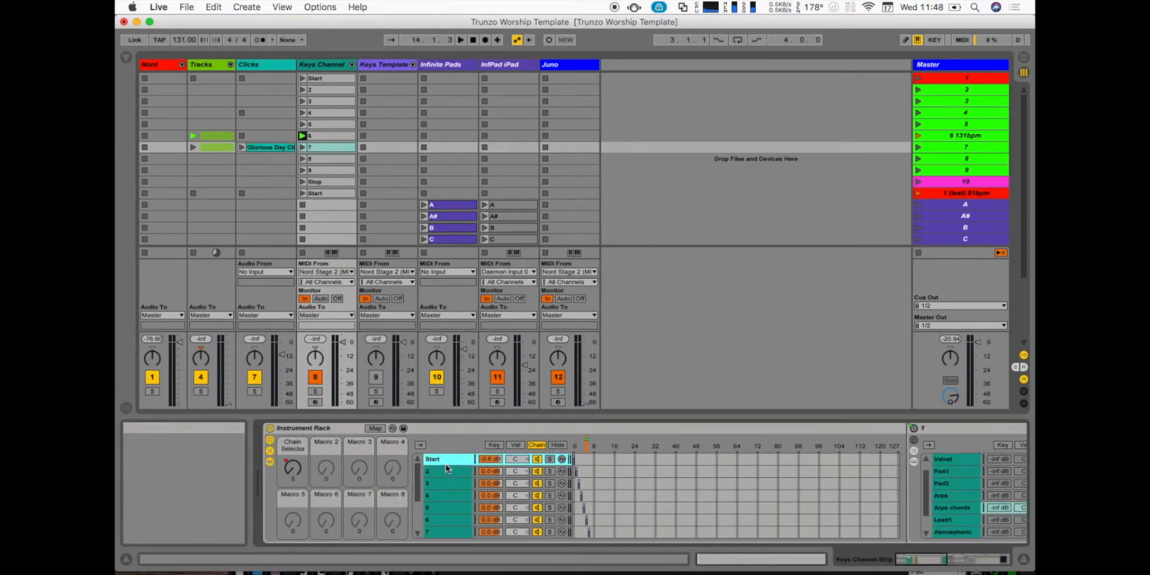
{"action": "scroll", "coordinate": [457, 505], "scroll_direction": "right", "scroll_amount": 5}
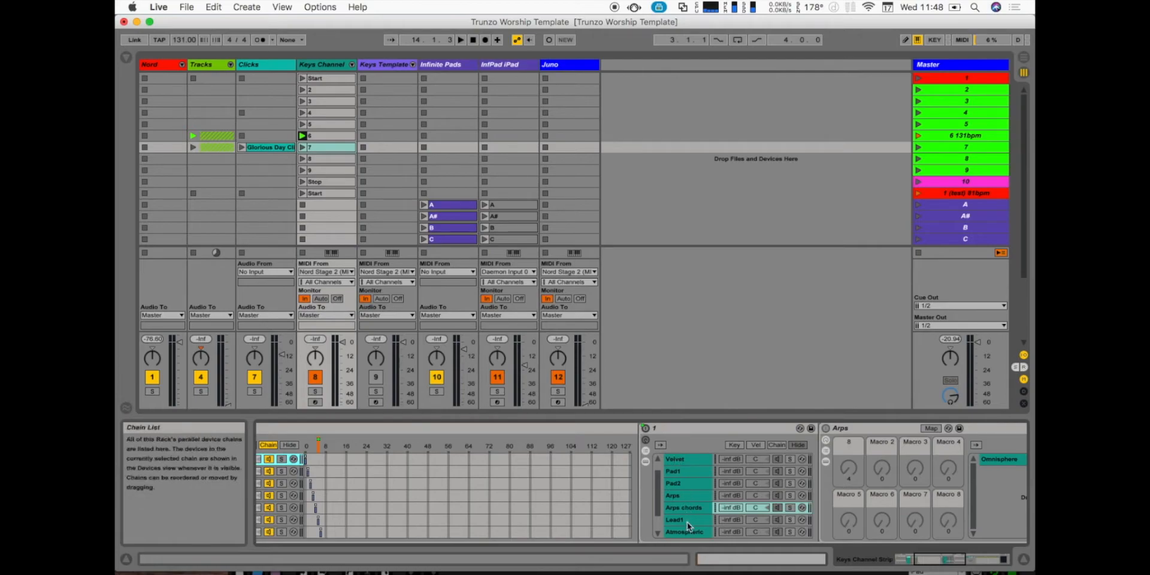
{"action": "scroll", "coordinate": [687, 522], "scroll_direction": "down", "scroll_amount": 2}
{"action": "left_click", "coordinate": [688, 523]}
{"action": "scroll", "coordinate": [688, 523], "scroll_direction": "up", "scroll_amount": 3}
{"action": "scroll", "coordinate": [606, 501], "scroll_direction": "left", "scroll_amount": 2}
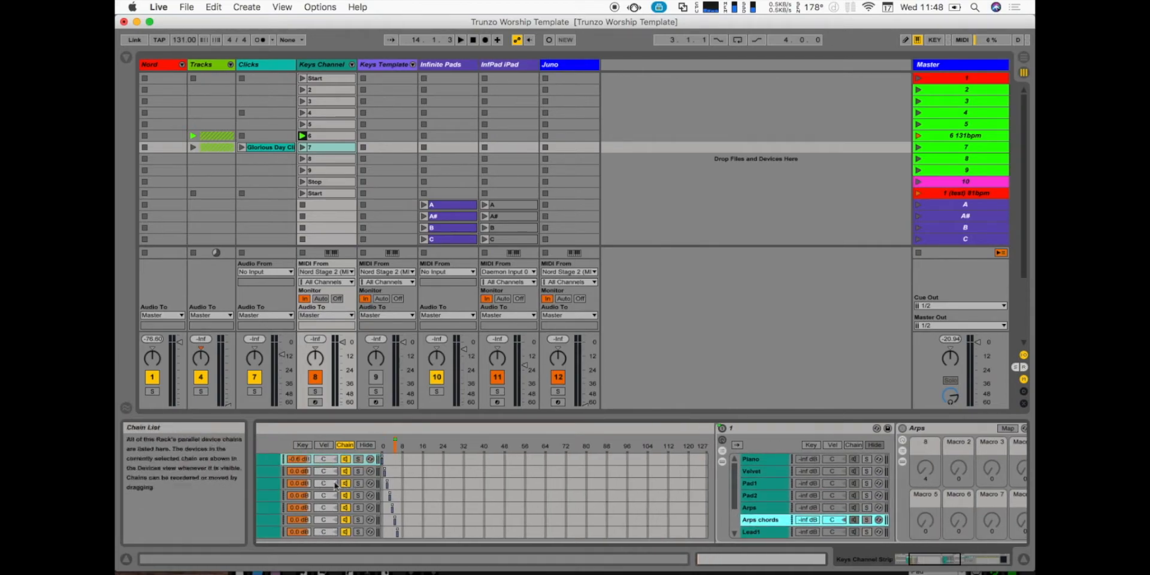
{"action": "left_click", "coordinate": [271, 471]}
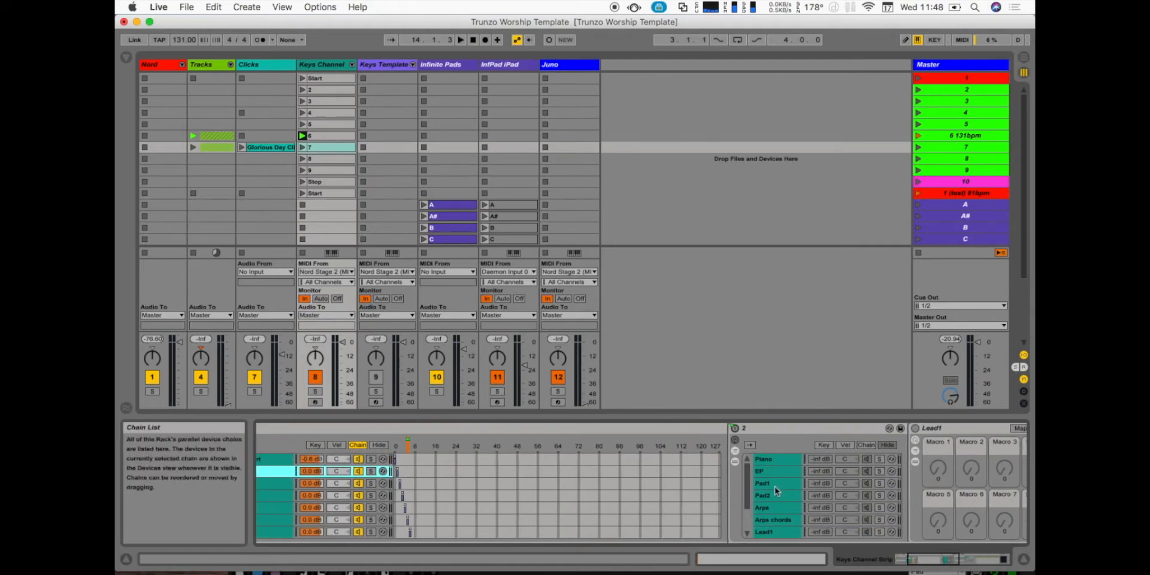
{"action": "scroll", "coordinate": [775, 486], "scroll_direction": "left", "scroll_amount": 2}
- Launch Master scenes 1 and 2 with the Start chain selected, and stop playback
{"action": "left_click", "coordinate": [959, 78]}
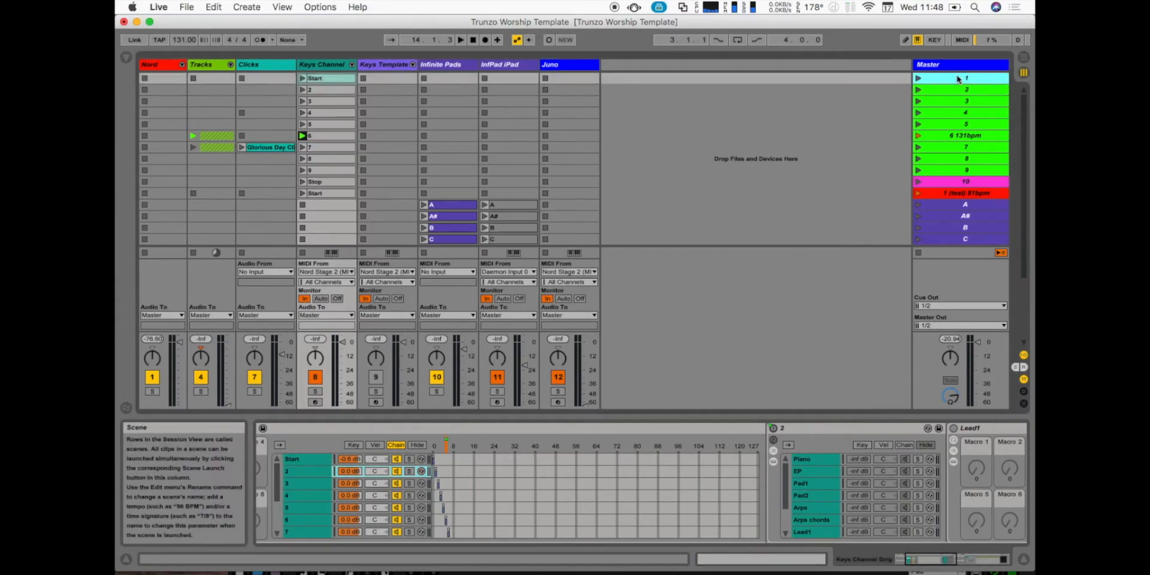
{"action": "key", "text": "Return"}
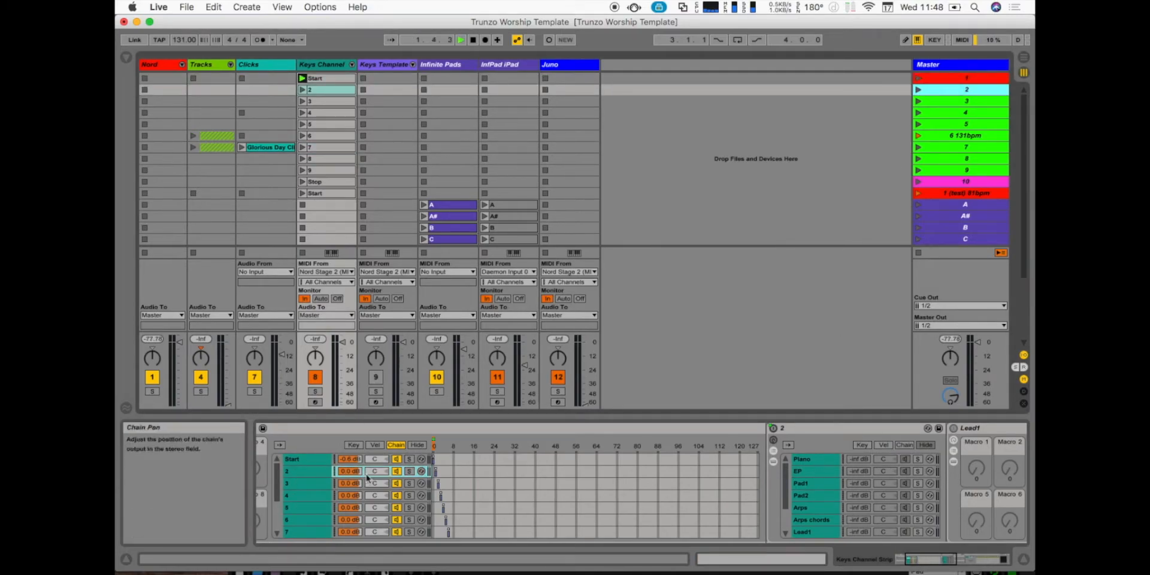
{"action": "left_click", "coordinate": [326, 459]}
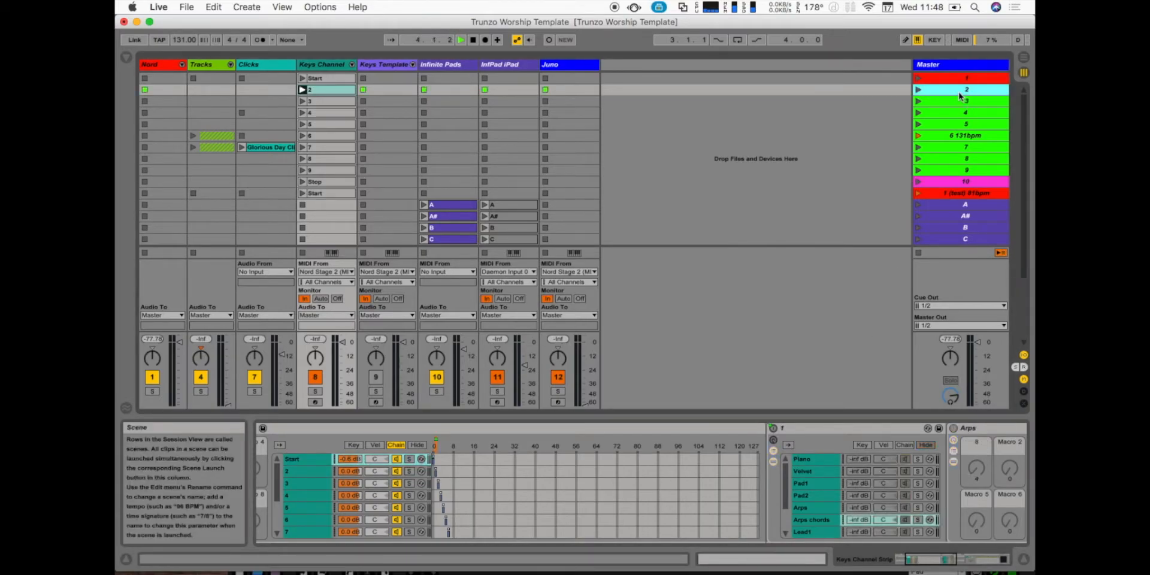
{"action": "key", "text": "Return"}
{"action": "key", "text": "space"}
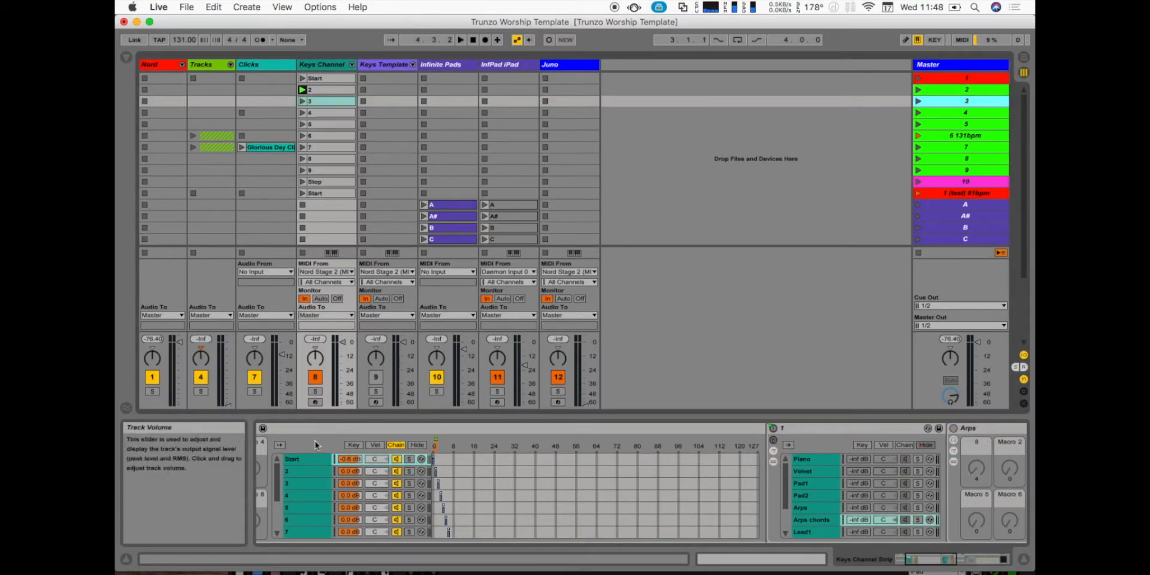
{"action": "left_click", "coordinate": [310, 460]}
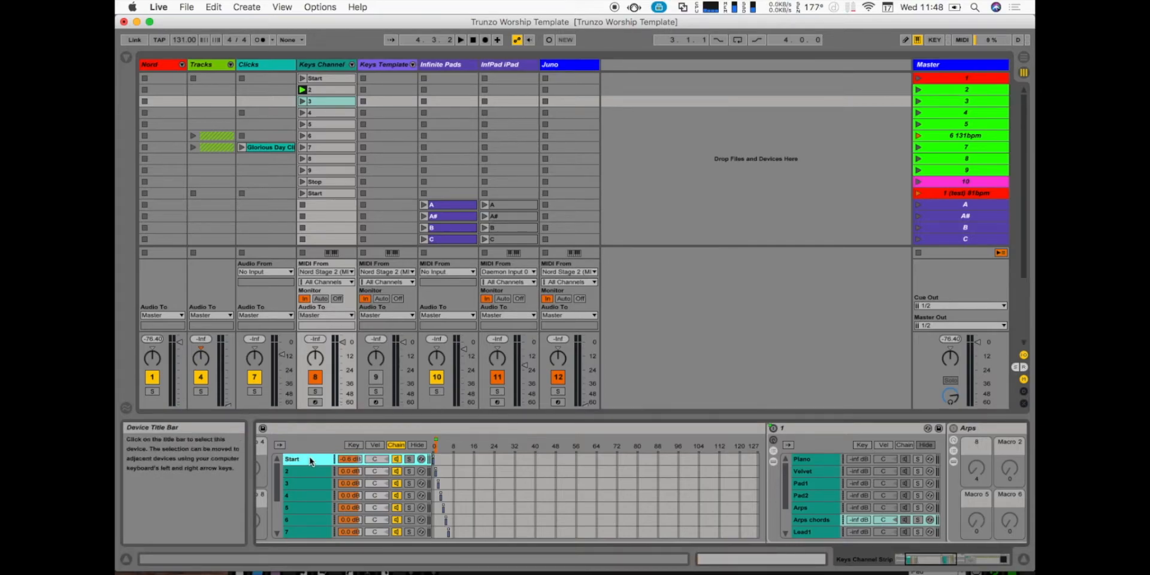
- Examine the Instrument Rack's Chain Selector macro mappings, hide the mapping list and leave macro map mode
{"action": "scroll", "coordinate": [311, 460], "scroll_direction": "left", "scroll_amount": 5}
{"action": "left_click", "coordinate": [376, 429]}
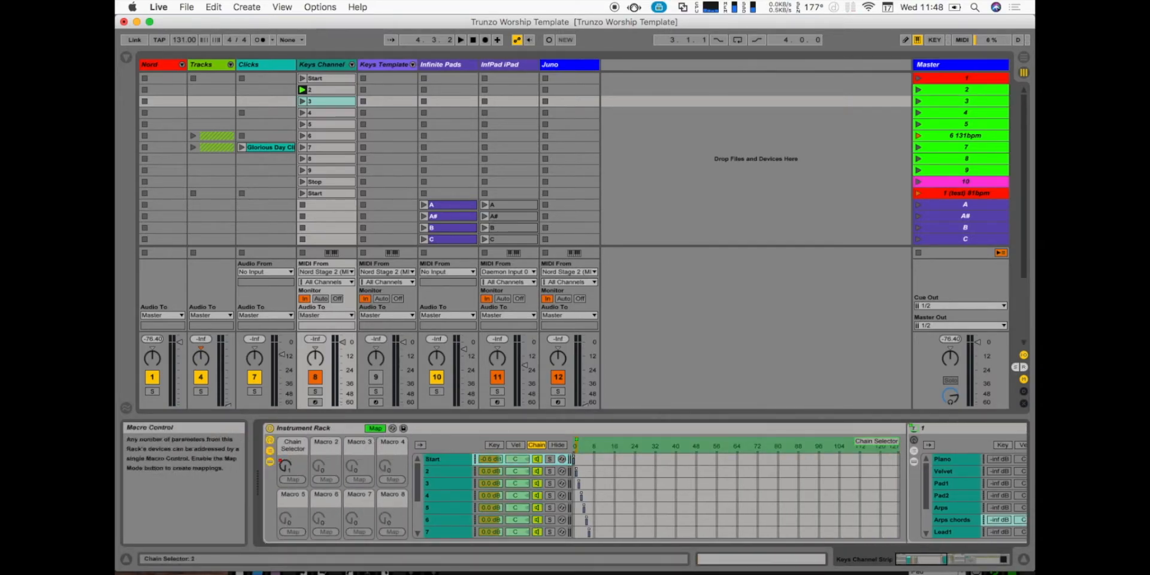
{"action": "left_click", "coordinate": [376, 429]}
{"action": "left_click", "coordinate": [125, 57]}
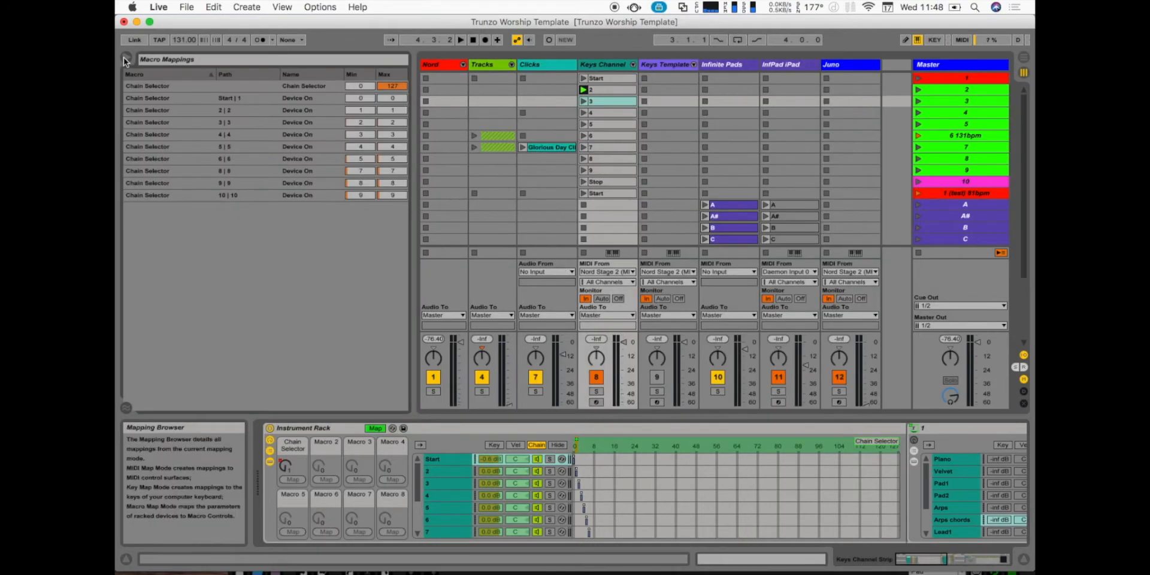
{"action": "left_click", "coordinate": [129, 59]}
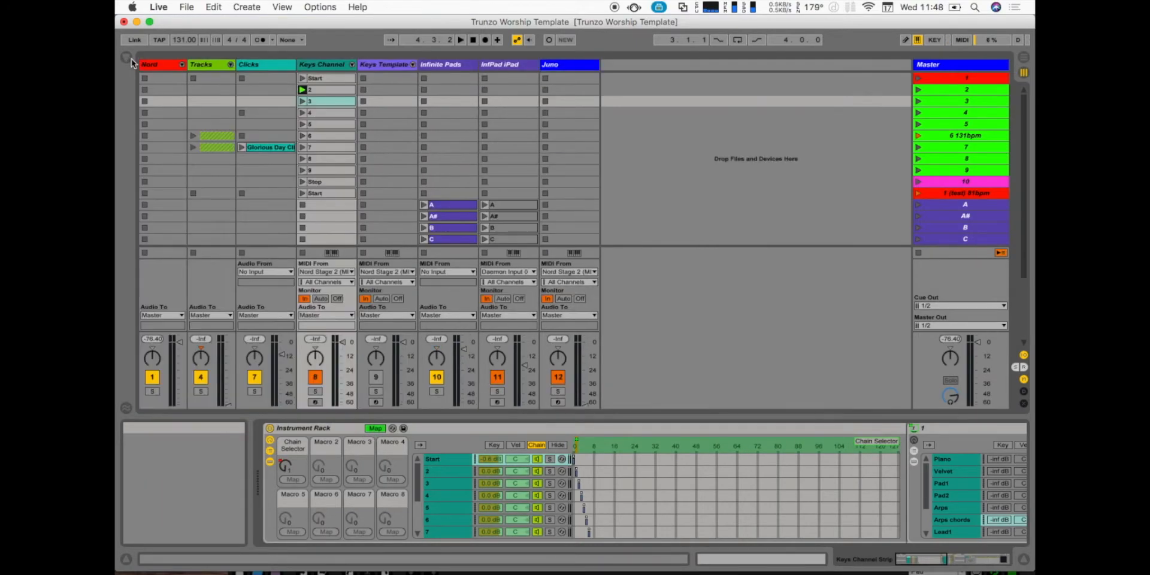
{"action": "left_click", "coordinate": [371, 428]}
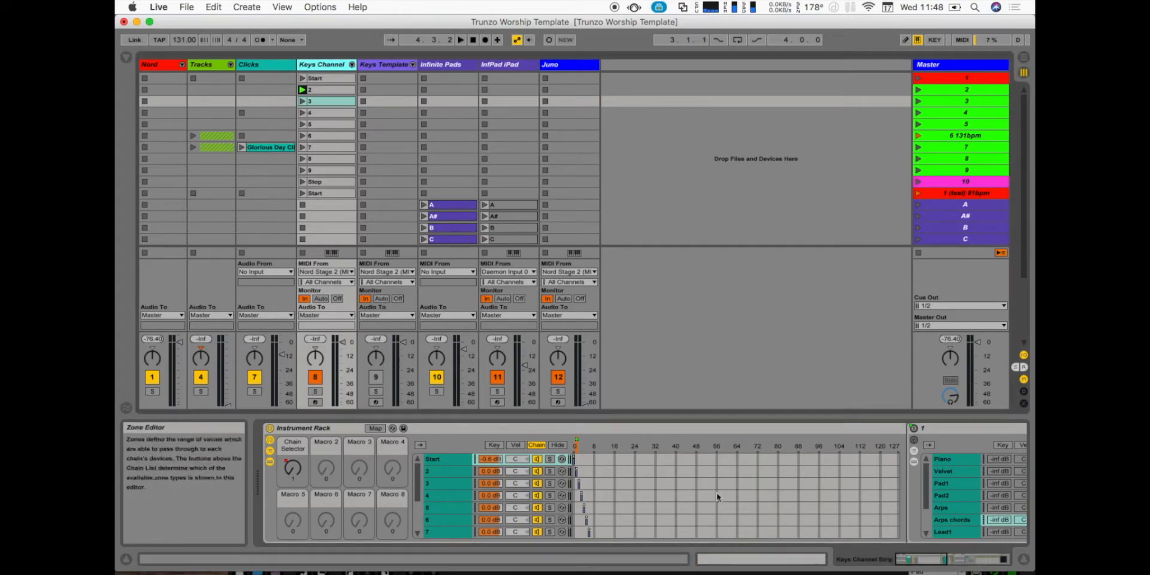
- Launch Master scene 1 and select the Arps chords chain inside the Start chain's nested rack
{"action": "left_click", "coordinate": [963, 78]}
{"action": "key", "text": "Return"}
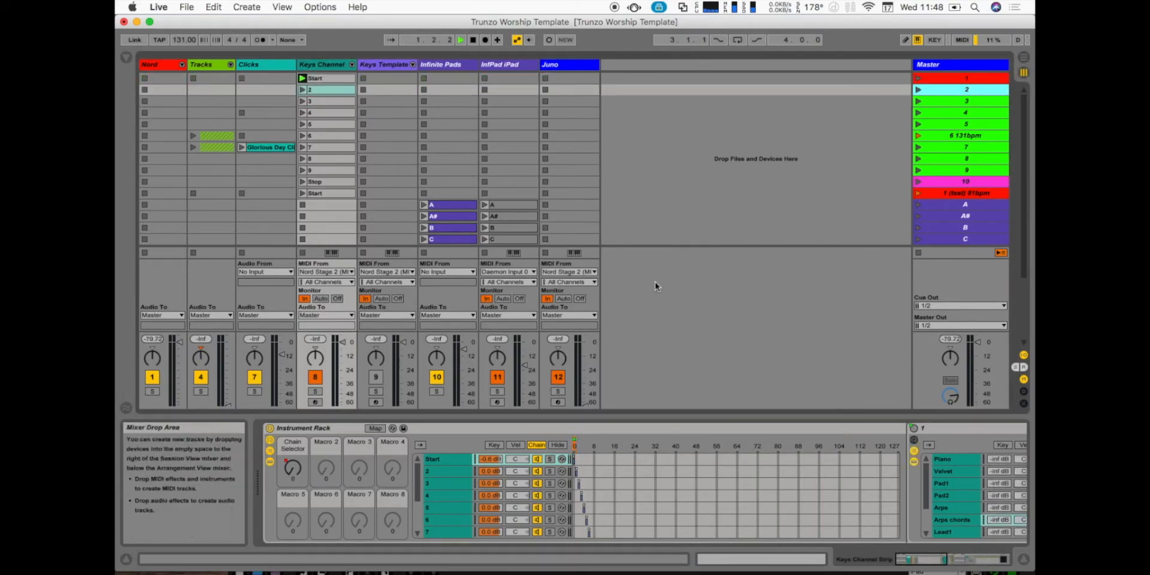
{"action": "scroll", "coordinate": [698, 479], "scroll_direction": "right", "scroll_amount": 3}
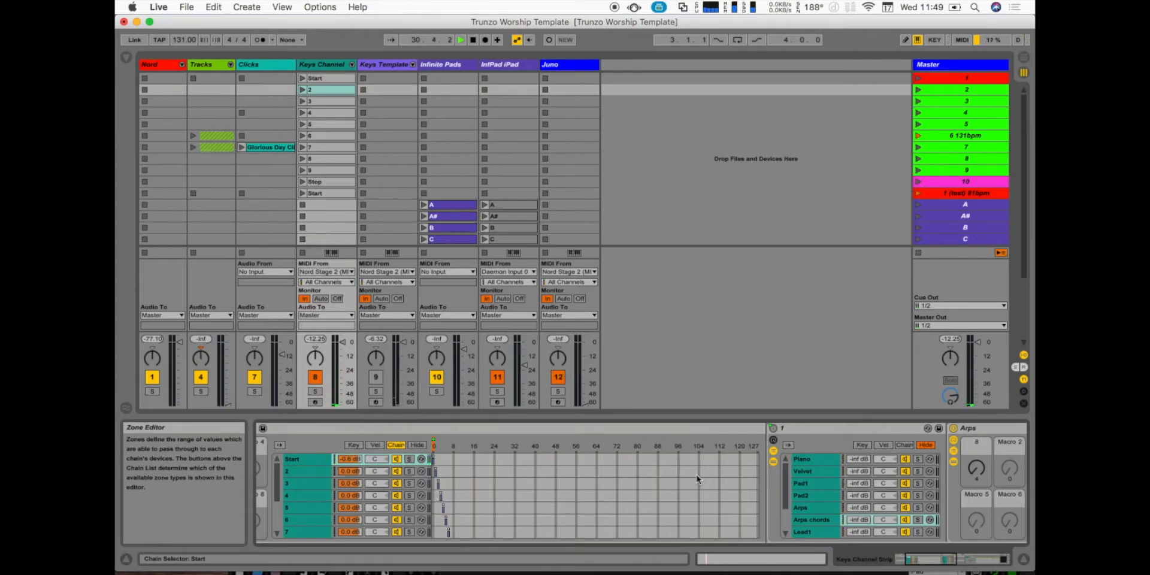
{"action": "scroll", "coordinate": [800, 482], "scroll_direction": "down", "scroll_amount": 3}
{"action": "left_click", "coordinate": [801, 482]}
{"action": "scroll", "coordinate": [802, 483], "scroll_direction": "up", "scroll_amount": 3}
{"action": "scroll", "coordinate": [803, 484], "scroll_direction": "left", "scroll_amount": 1}
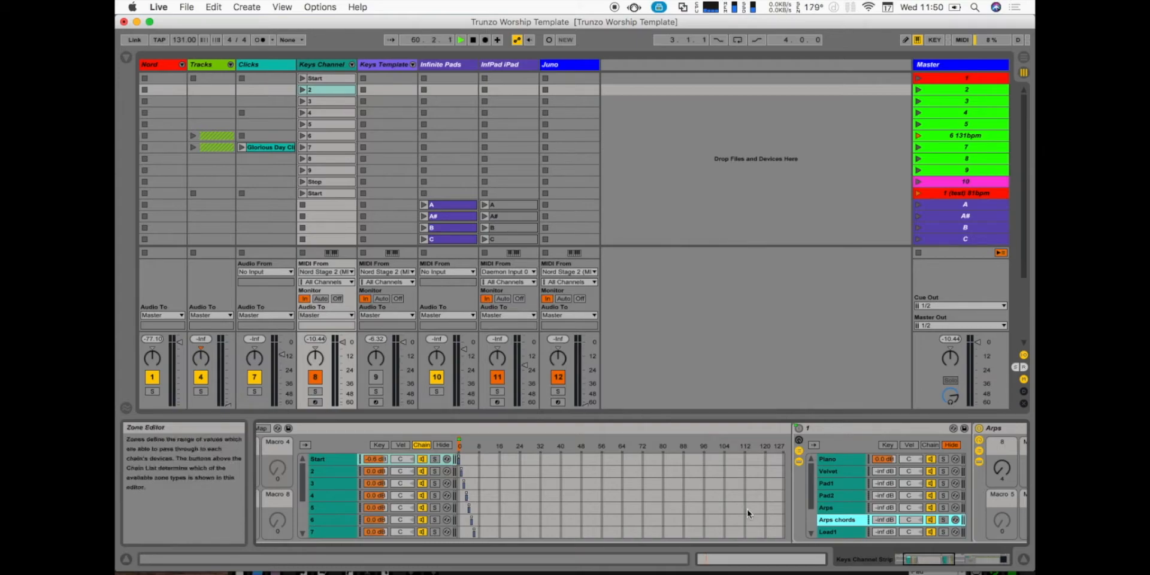
- Compare the Start chain with chain 2, reselect Start, and view the set's MIDI mappings briefly
{"action": "scroll", "coordinate": [484, 468], "scroll_direction": "left", "scroll_amount": 2}
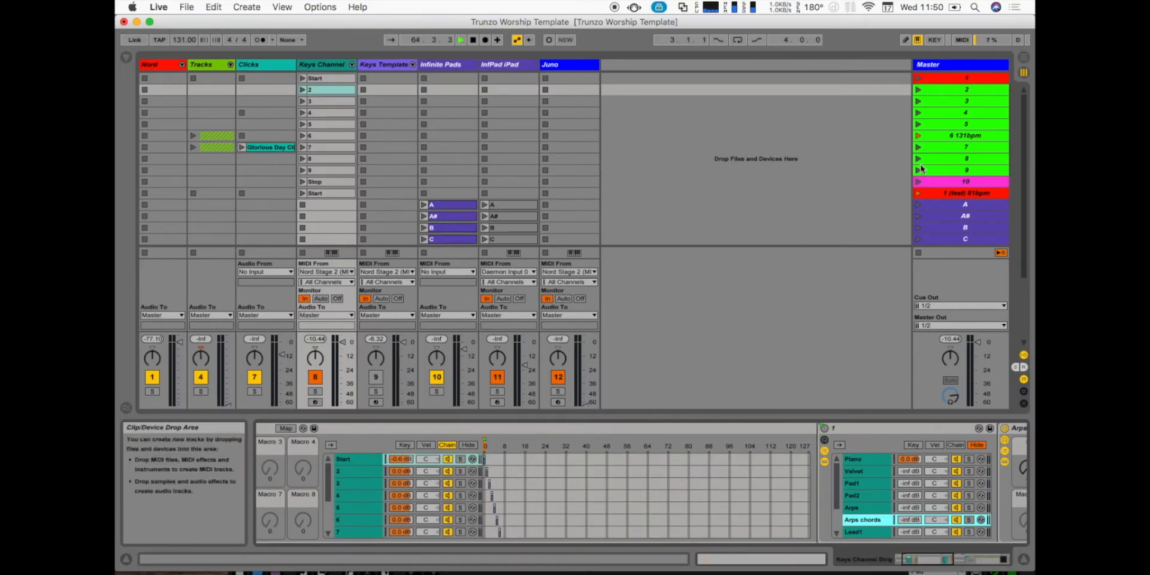
{"action": "left_click", "coordinate": [947, 78]}
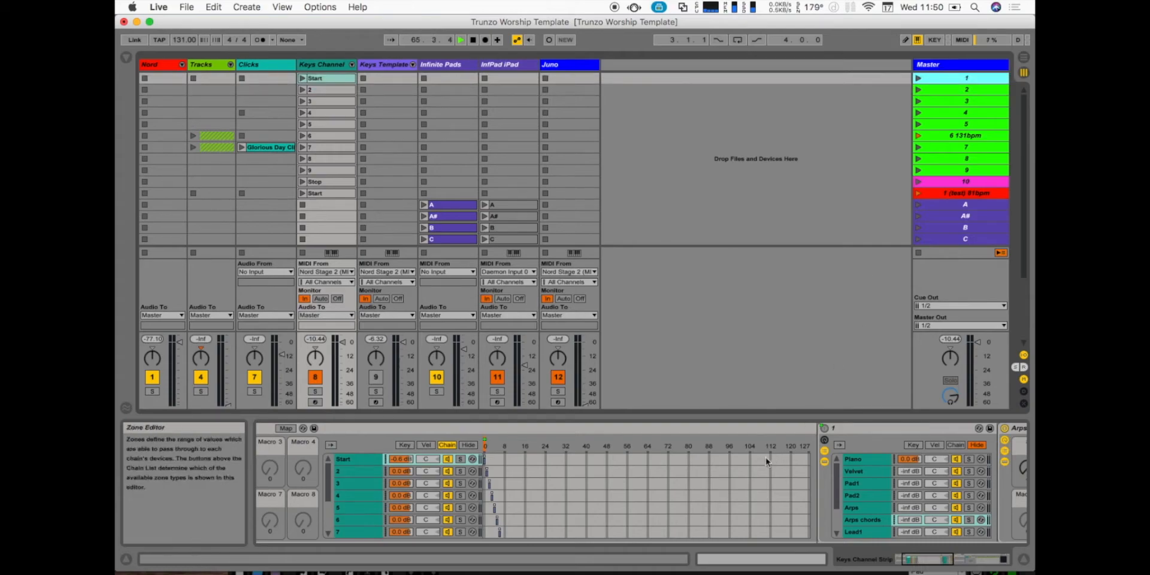
{"action": "scroll", "coordinate": [756, 440], "scroll_direction": "right", "scroll_amount": 3}
{"action": "scroll", "coordinate": [722, 429], "scroll_direction": "left", "scroll_amount": 1}
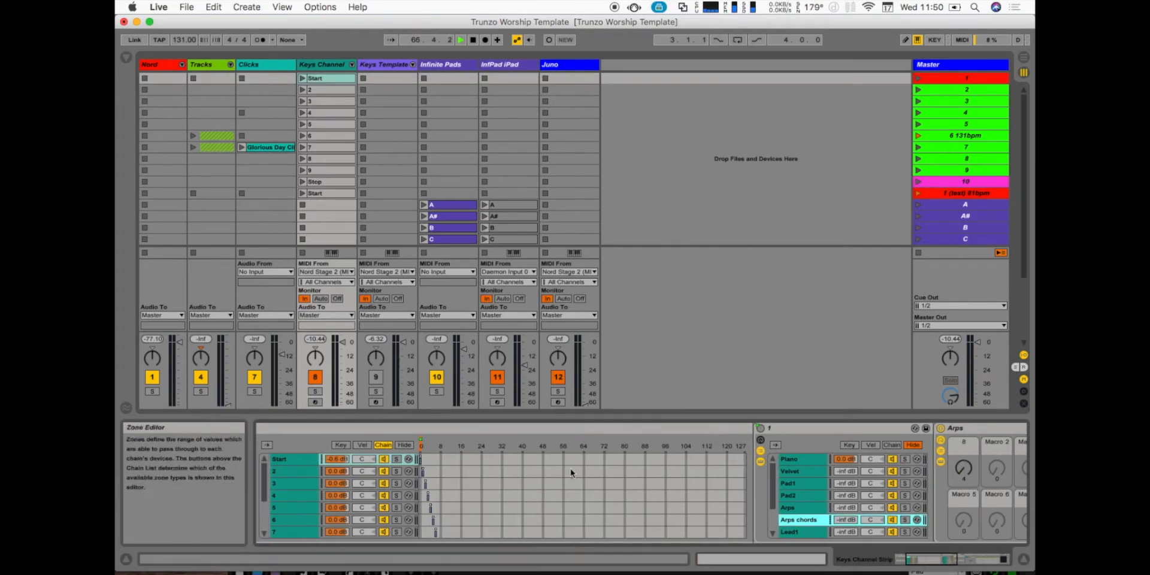
{"action": "left_click", "coordinate": [304, 471]}
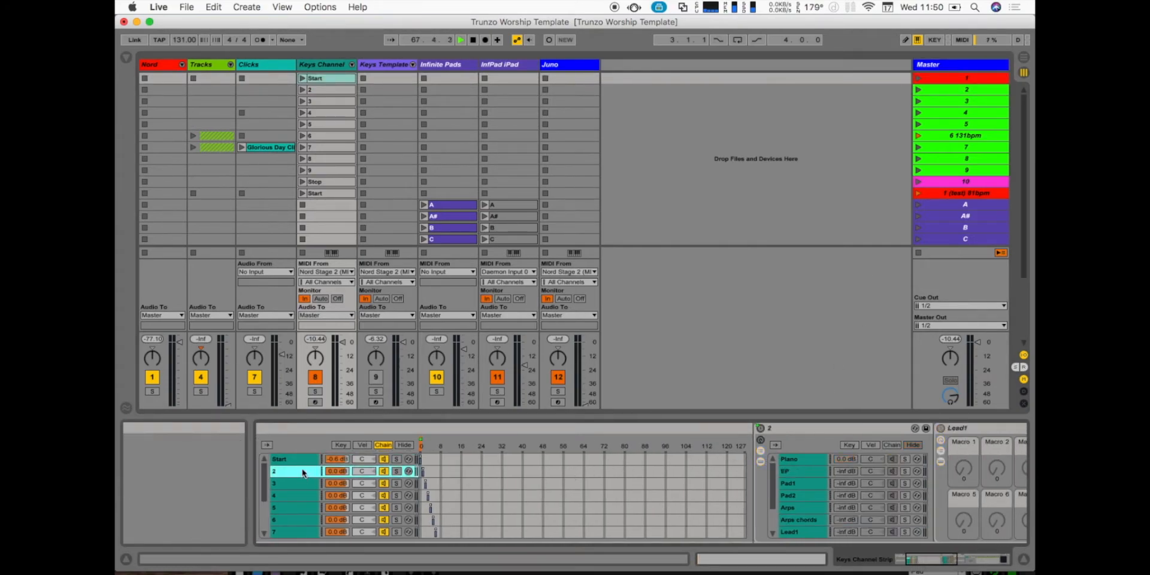
{"action": "left_click", "coordinate": [299, 460]}
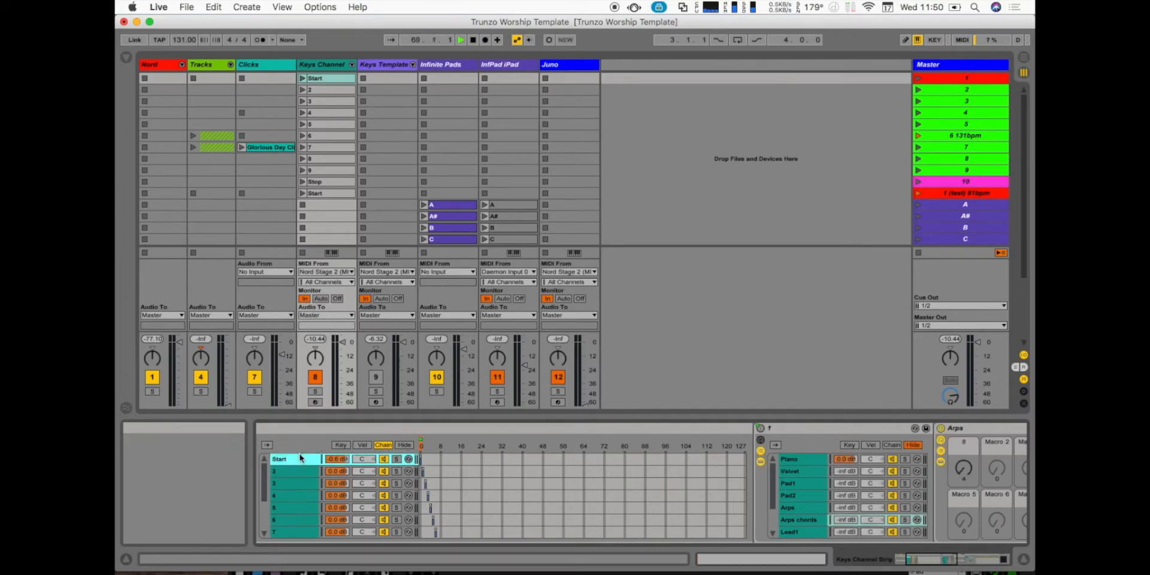
{"action": "key", "text": "super+m"}
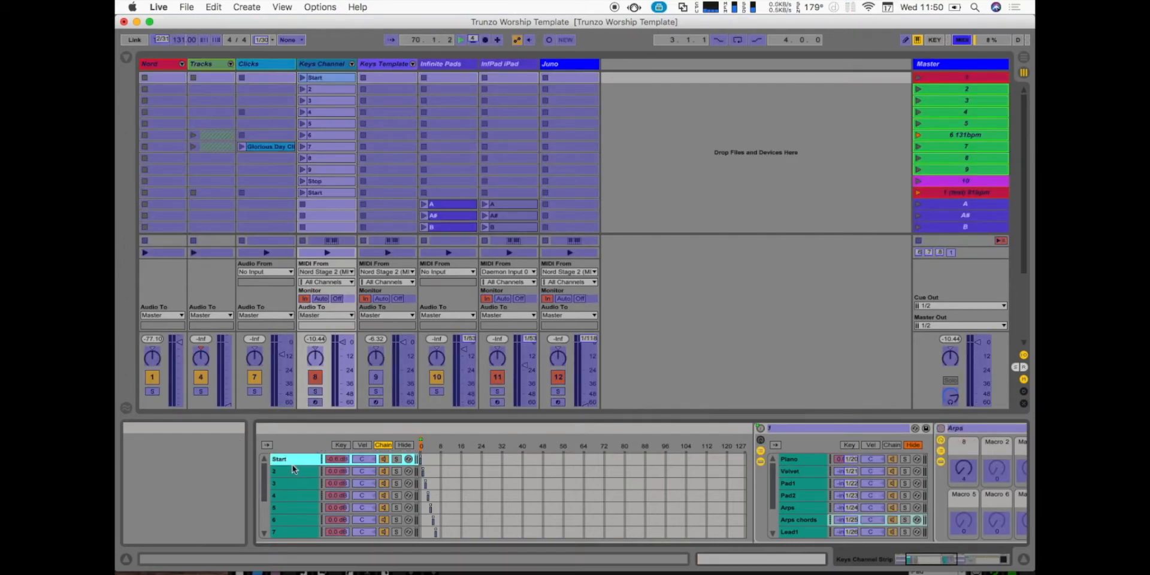
{"action": "key", "text": "super+m"}
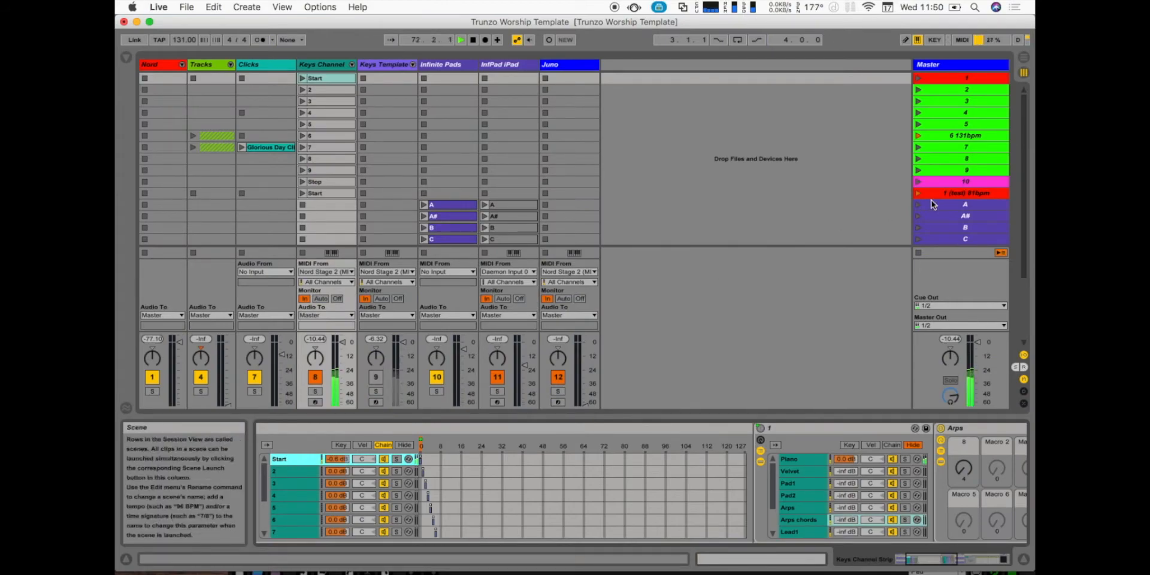
- Launch Master scene 2 and inspect the Start chain and chain 2 in the Instrument Rack
{"action": "left_click", "coordinate": [934, 93]}
{"action": "key", "text": "Return"}
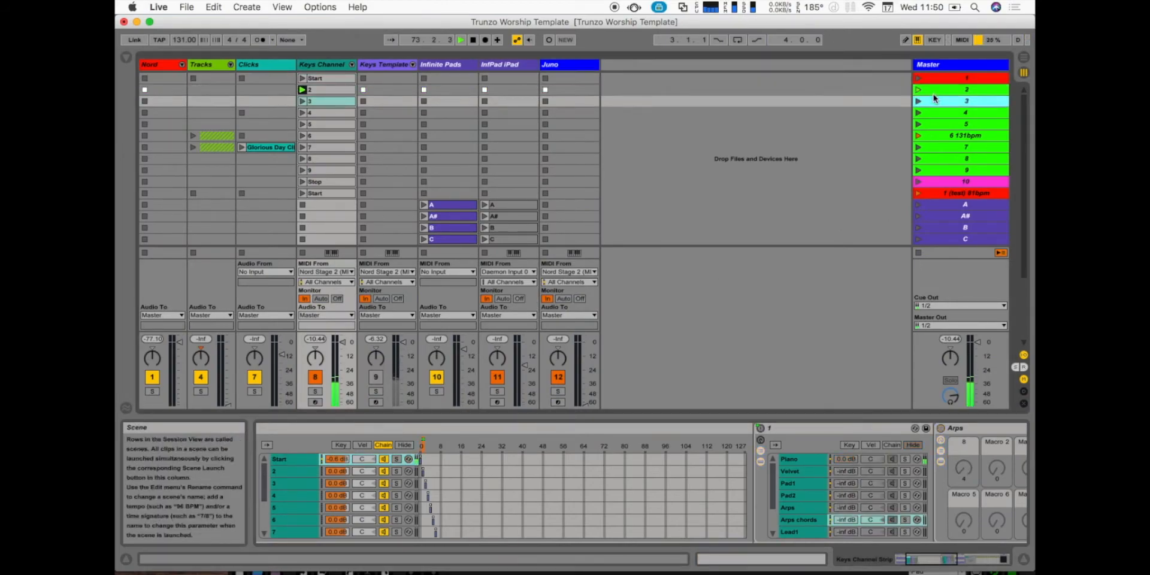
{"action": "left_click", "coordinate": [284, 459]}
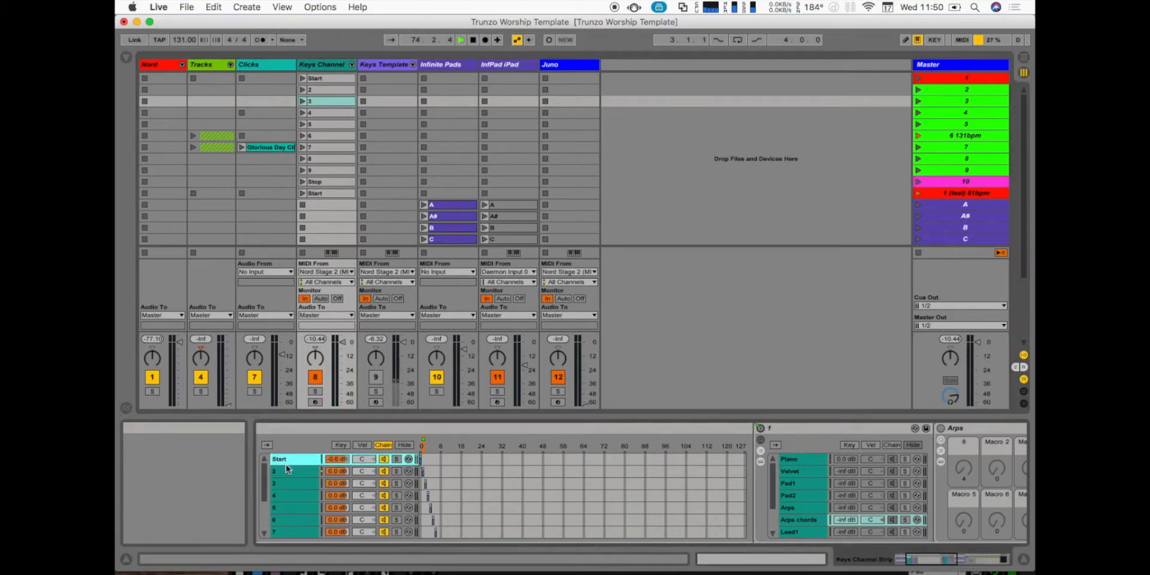
{"action": "left_click", "coordinate": [287, 472]}
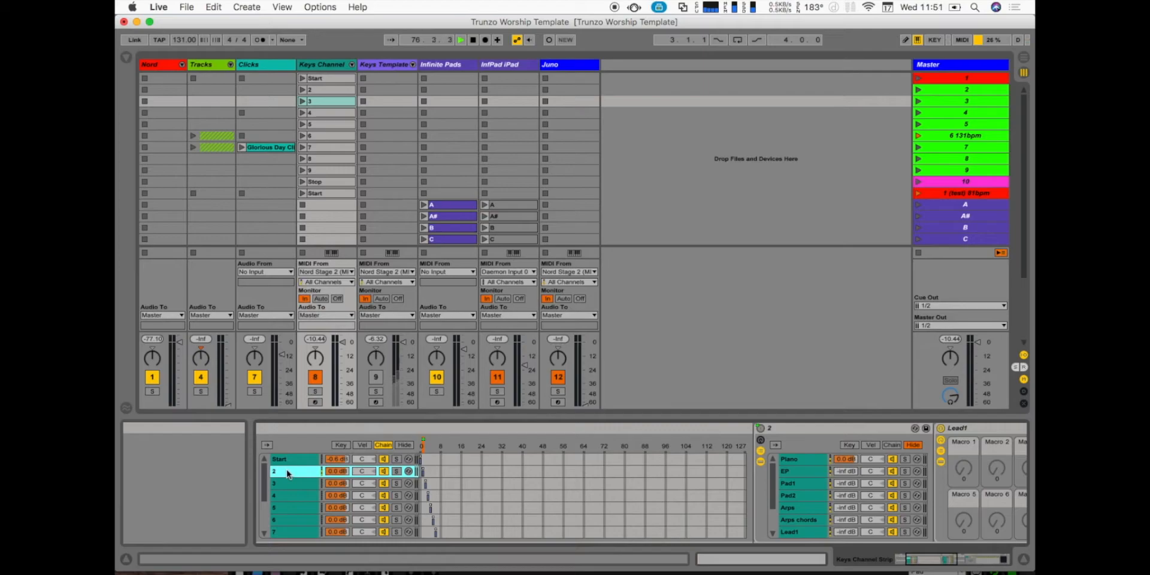
- Inspect chain 2's Piano instrument, selecting its Kontakt 5 chain to show the plug-in device
{"action": "scroll", "coordinate": [672, 519], "scroll_direction": "right", "scroll_amount": 3}
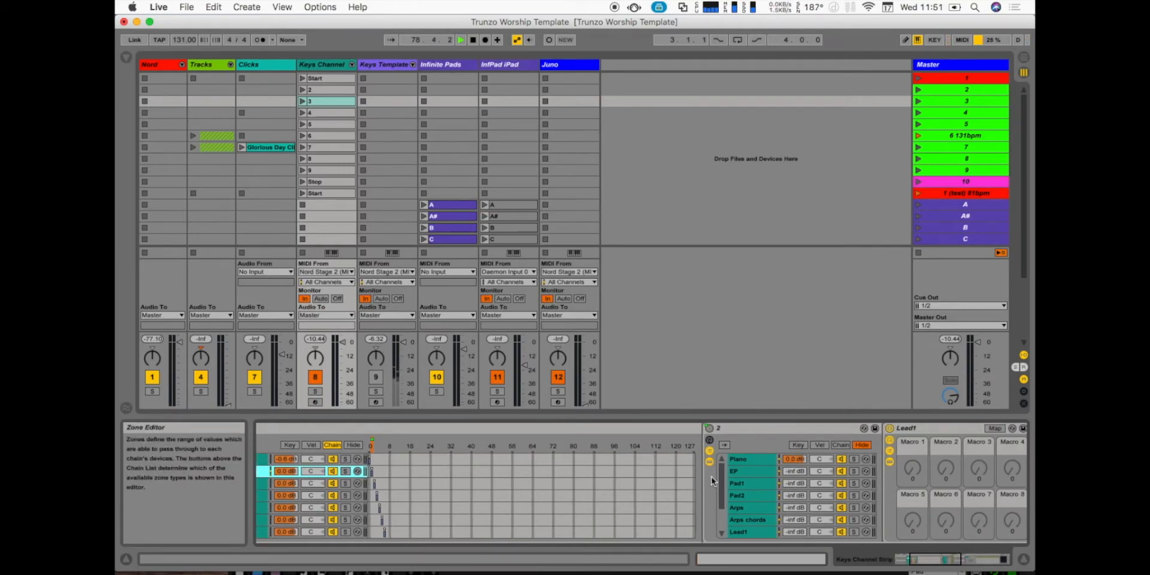
{"action": "left_click", "coordinate": [770, 460]}
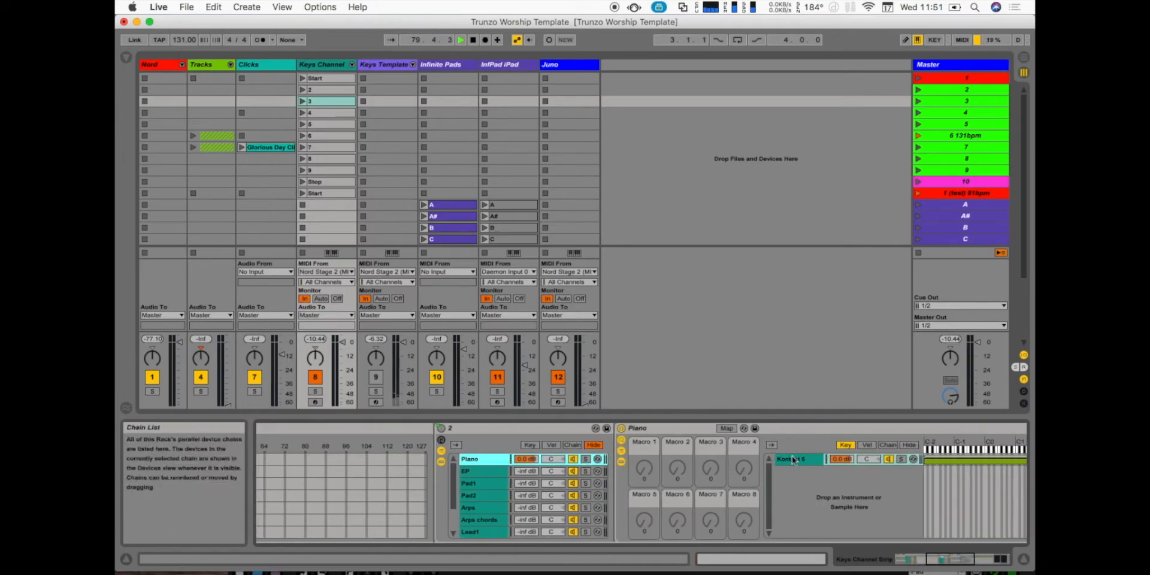
{"action": "left_click", "coordinate": [794, 460]}
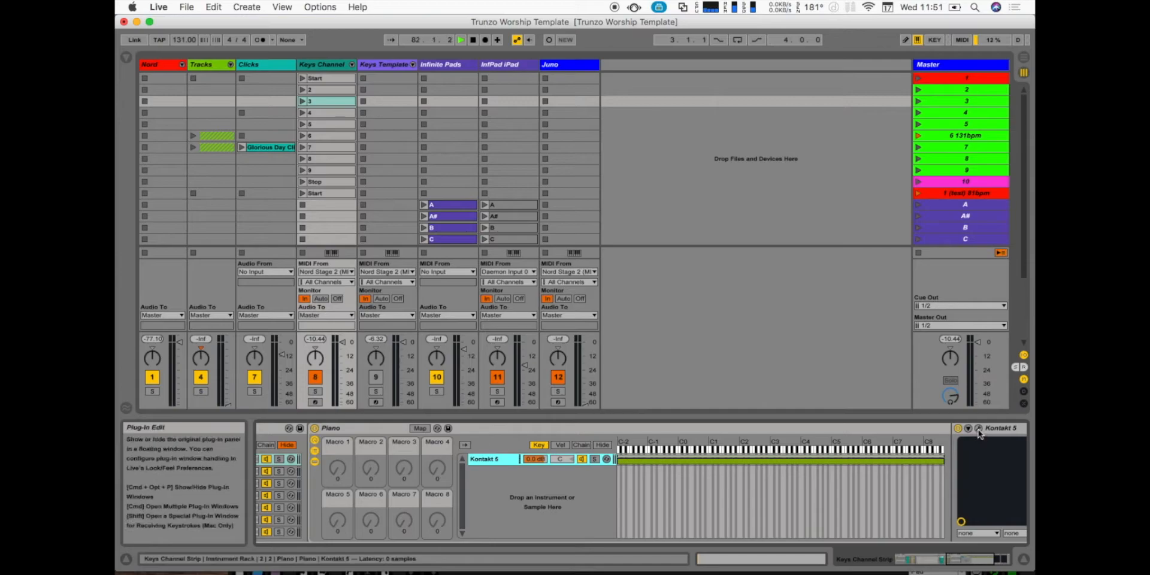
{"action": "scroll", "coordinate": [646, 511], "scroll_direction": "left", "scroll_amount": 10}
{"action": "scroll", "coordinate": [646, 511], "scroll_direction": "left", "scroll_amount": 10}
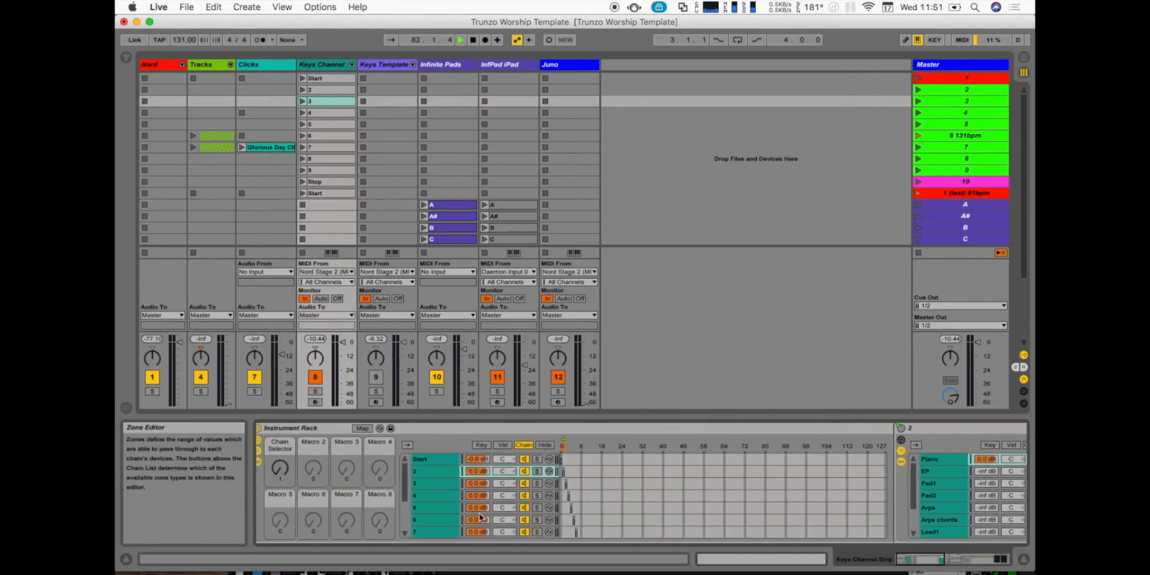
- Go through the Instrument Rack's chains from Start to 5 and select Instrument 1 inside chain 5
{"action": "left_click", "coordinate": [454, 474]}
{"action": "left_click", "coordinate": [458, 459]}
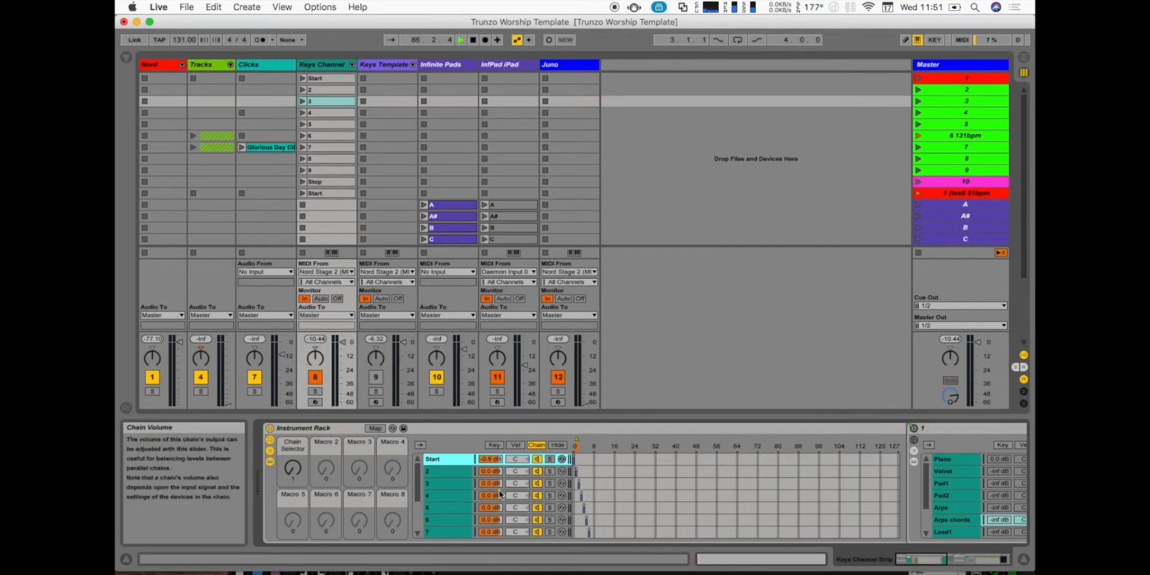
{"action": "left_click", "coordinate": [463, 474]}
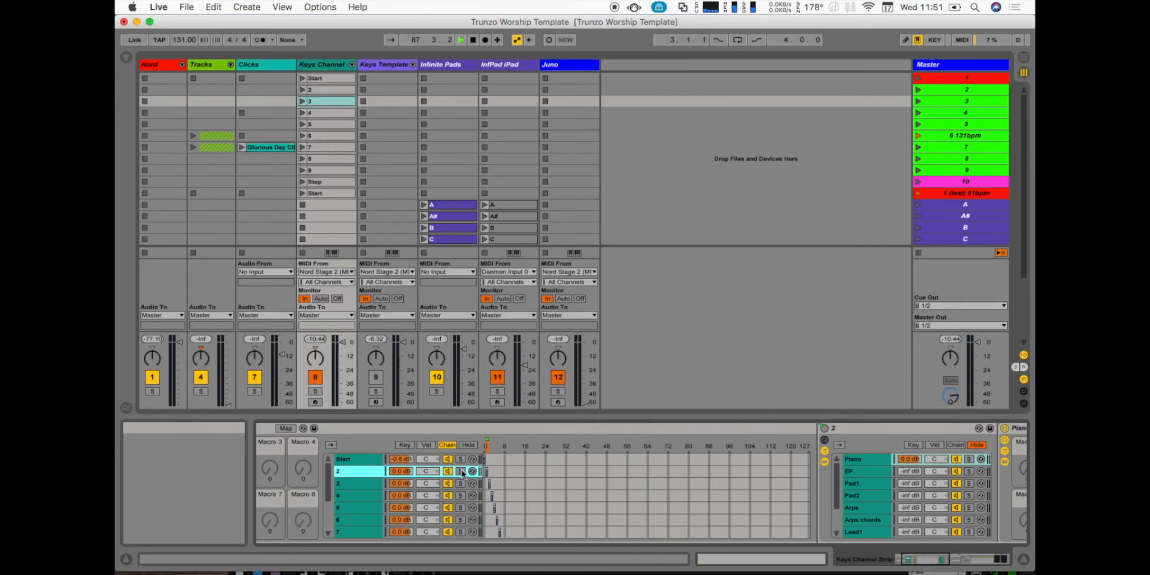
{"action": "left_click", "coordinate": [355, 485]}
{"action": "left_click", "coordinate": [351, 508]}
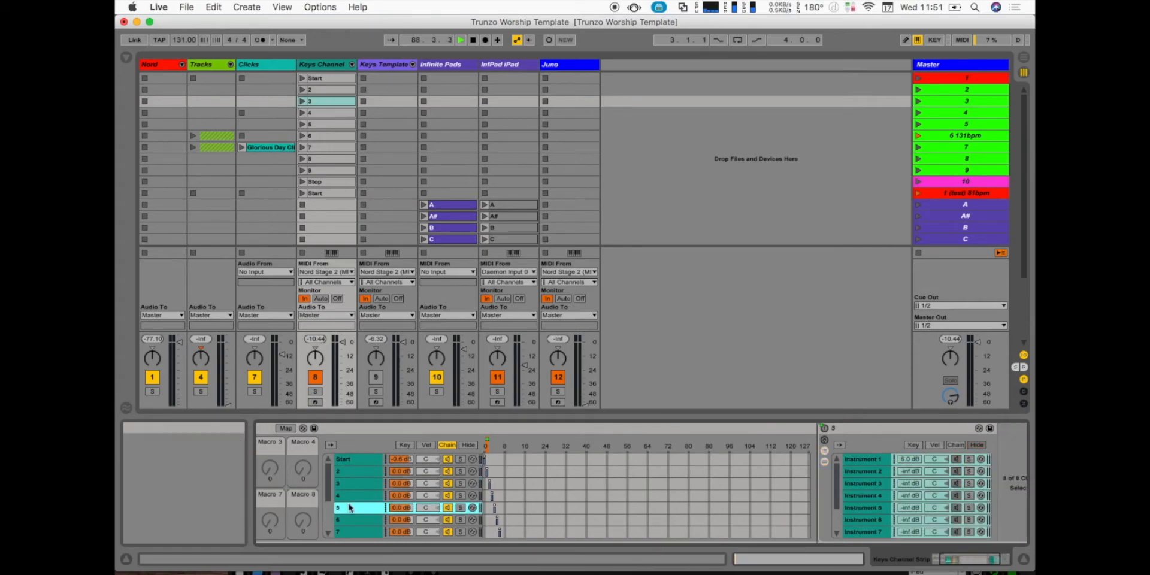
{"action": "key", "text": "Up"}
{"action": "key", "text": "Up"}
{"action": "key", "text": "Down"}
{"action": "left_click", "coordinate": [351, 508]}
{"action": "left_click", "coordinate": [754, 461]}
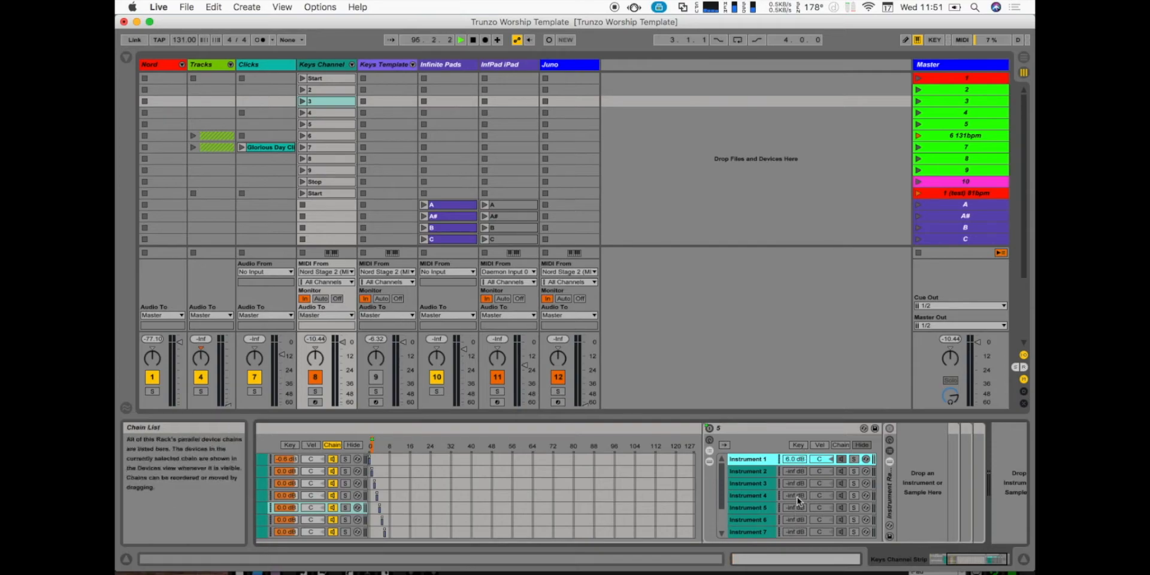
- Select chain 4 in the Keys Channel's Instrument Rack and look through the remaining chains down to 10
{"action": "scroll", "coordinate": [601, 498], "scroll_direction": "left", "scroll_amount": 5}
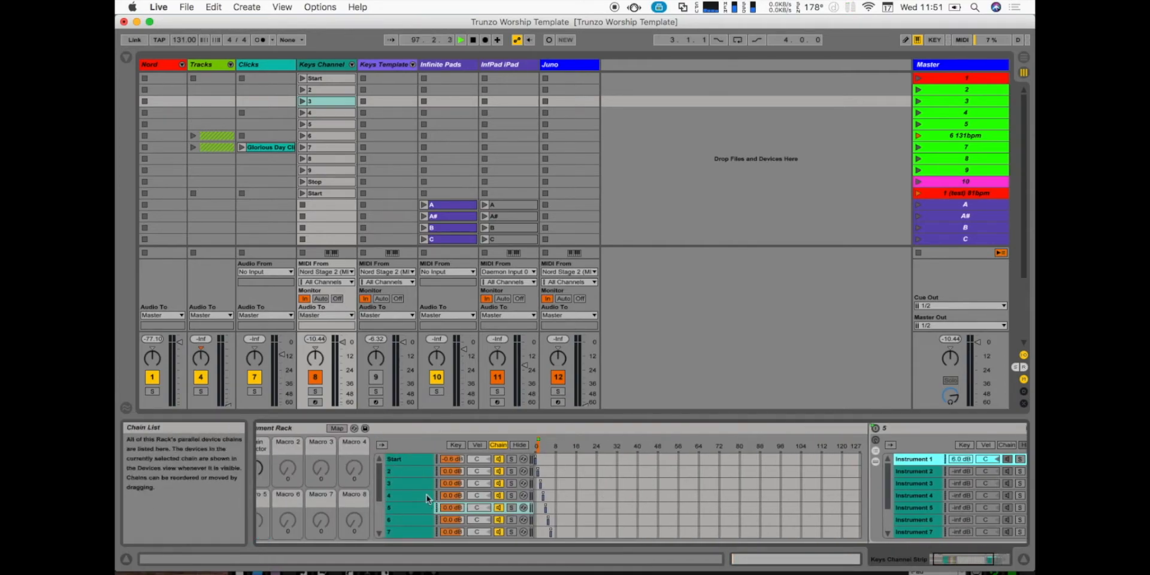
{"action": "scroll", "coordinate": [428, 499], "scroll_direction": "right", "scroll_amount": 5}
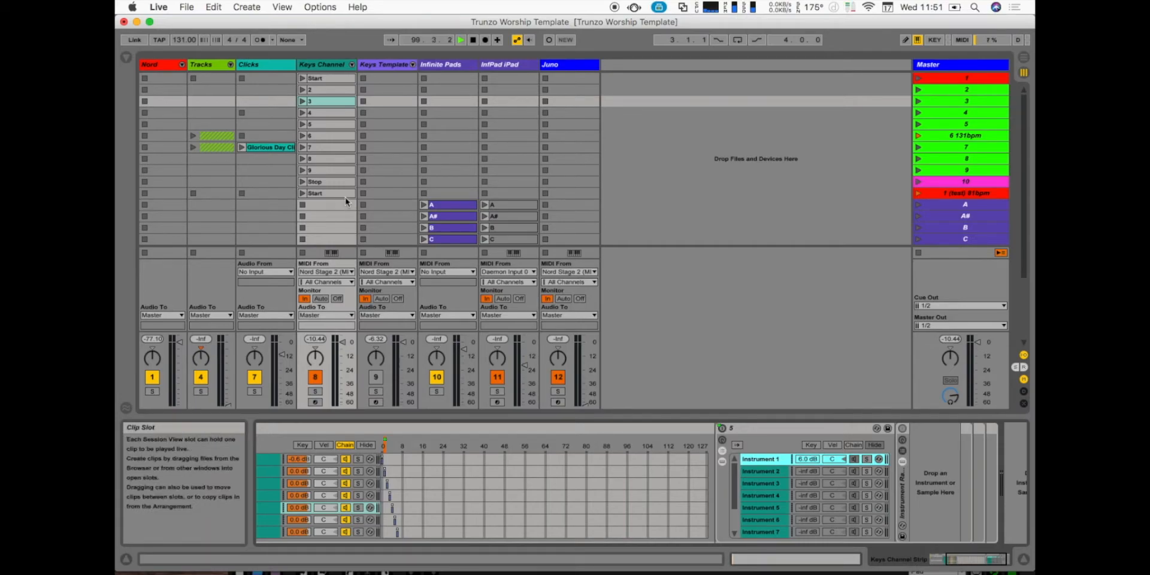
{"action": "left_click", "coordinate": [277, 497]}
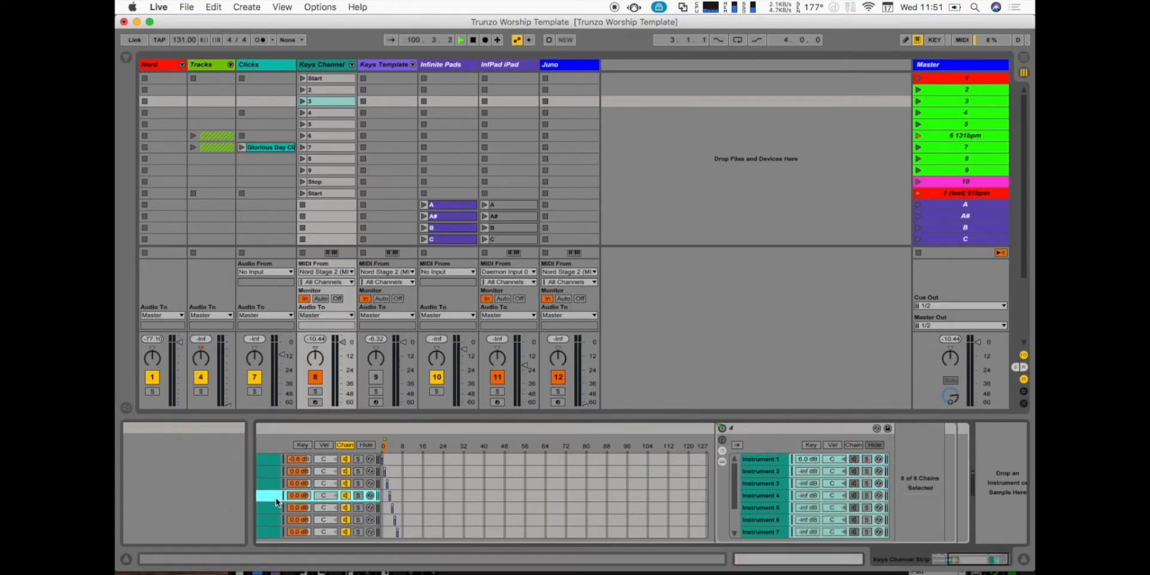
{"action": "scroll", "coordinate": [263, 479], "scroll_direction": "left", "scroll_amount": 4}
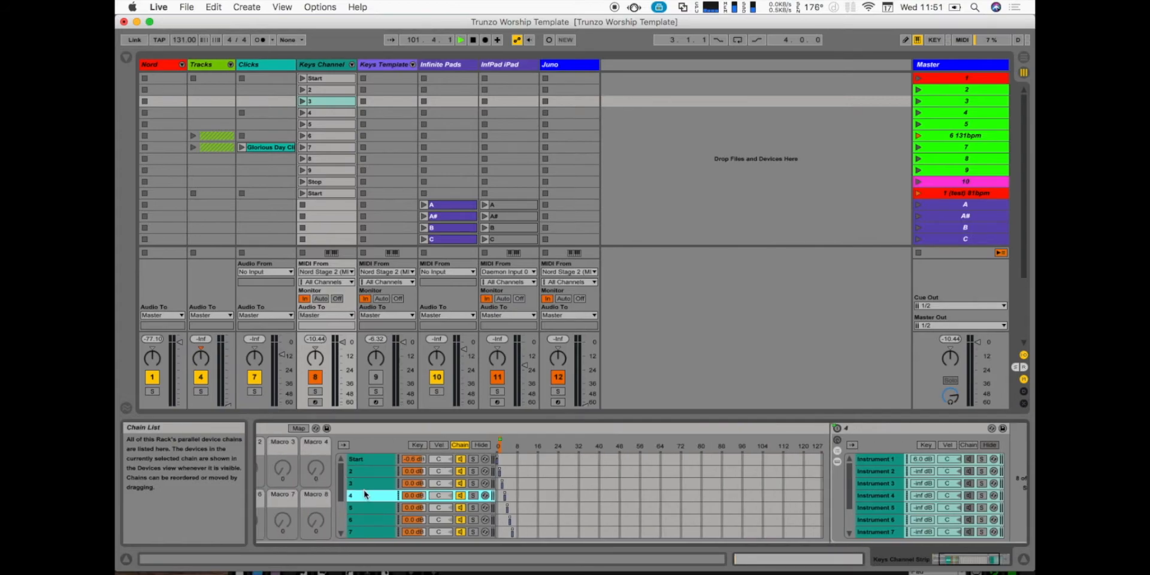
{"action": "scroll", "coordinate": [366, 495], "scroll_direction": "down", "scroll_amount": 3}
{"action": "scroll", "coordinate": [903, 145], "scroll_direction": "down", "scroll_amount": 5}
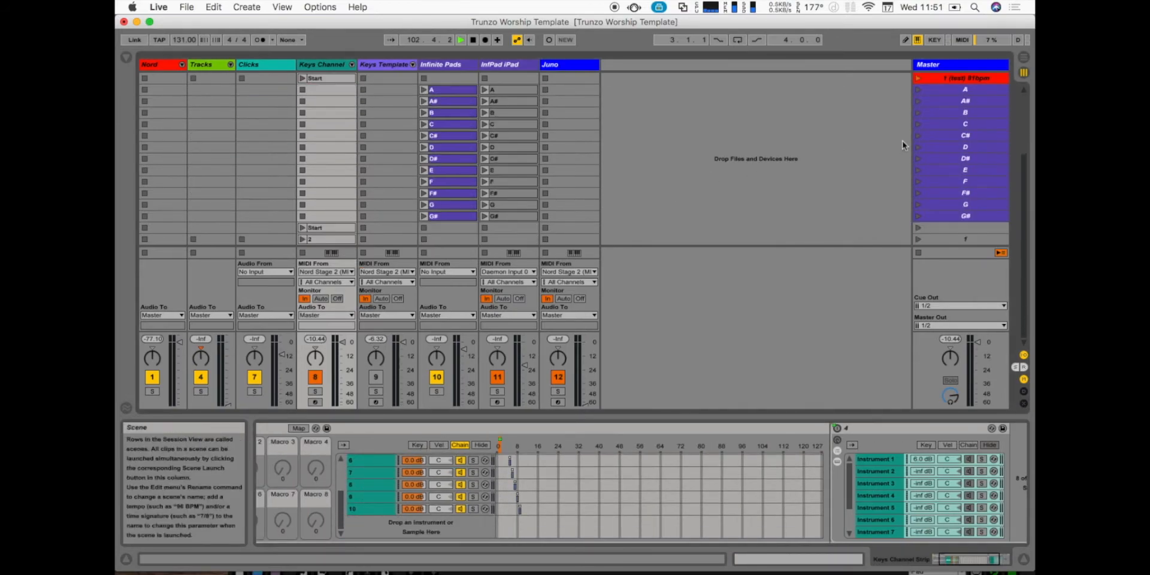
- Show the Start chain's instruments and launch the unnamed Master scene below G#
{"action": "left_click", "coordinate": [970, 230]}
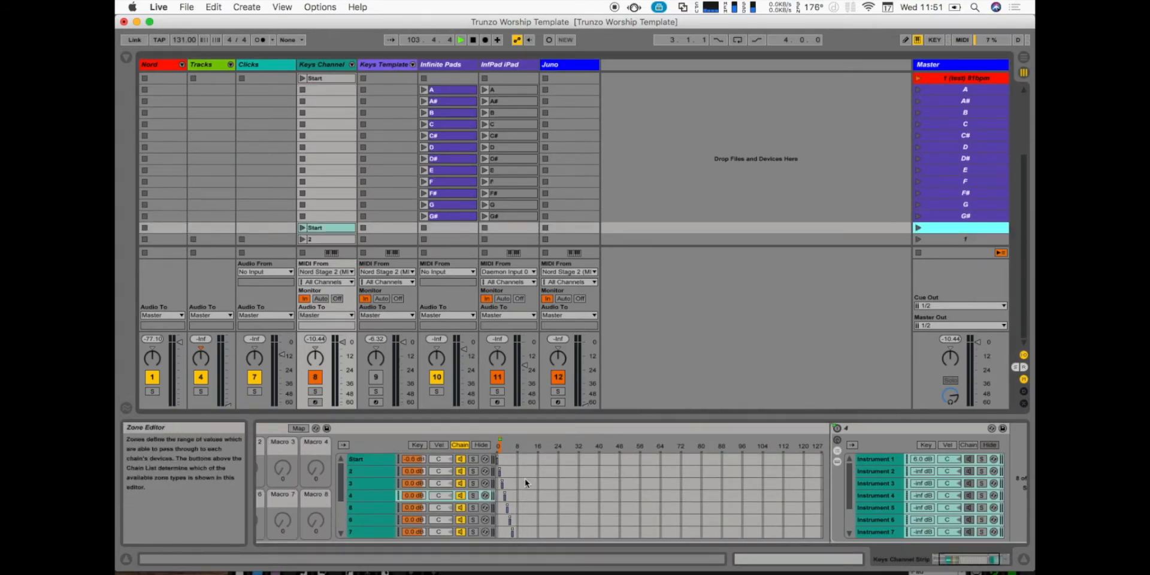
{"action": "left_click", "coordinate": [377, 461]}
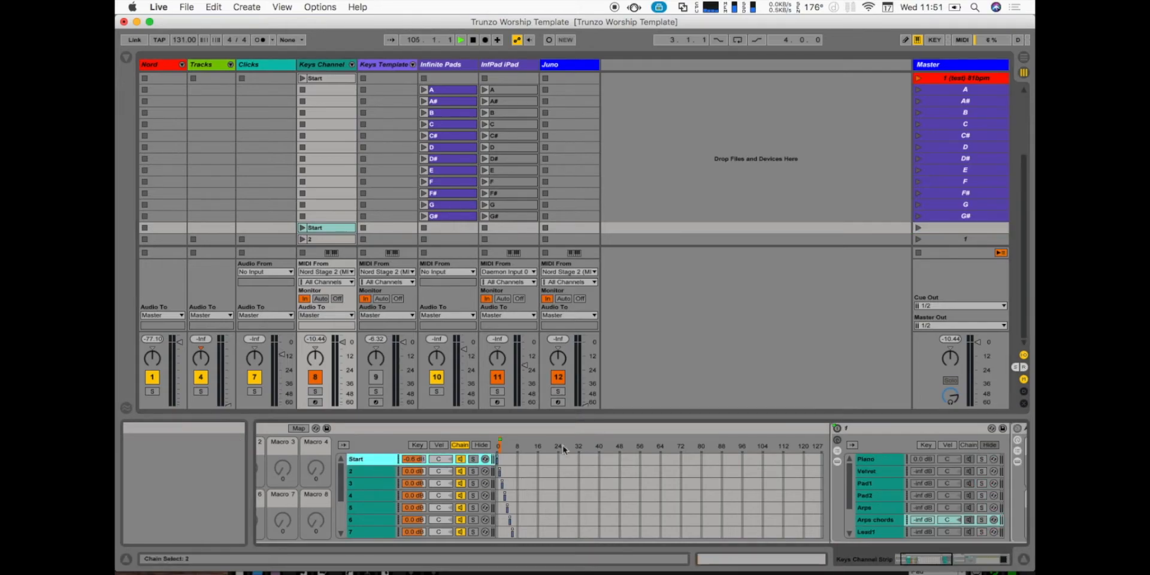
{"action": "left_click", "coordinate": [957, 231]}
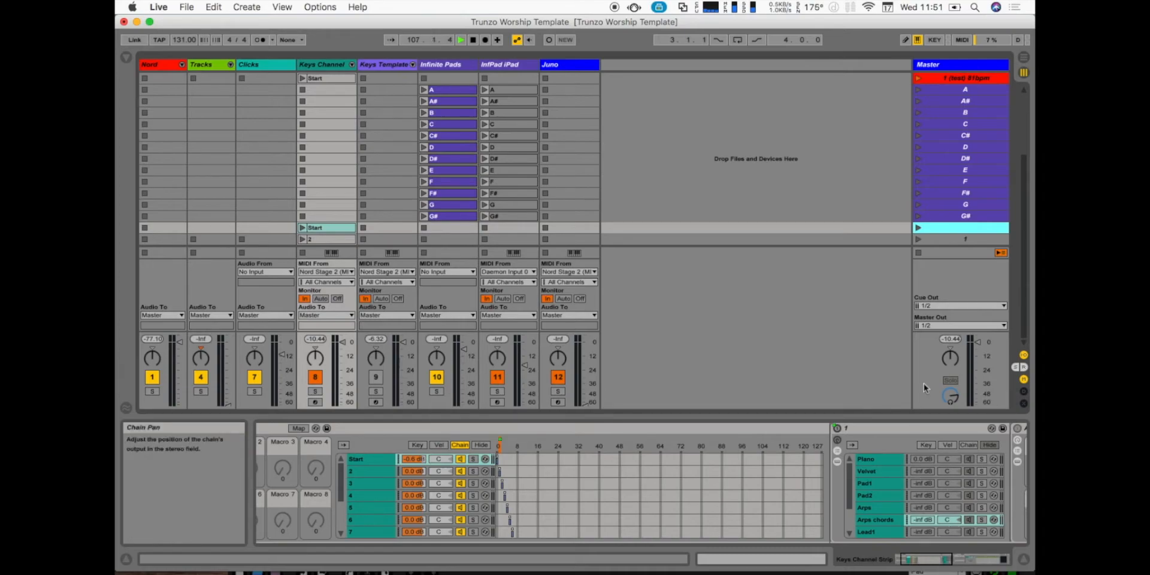
{"action": "key", "text": "Return"}
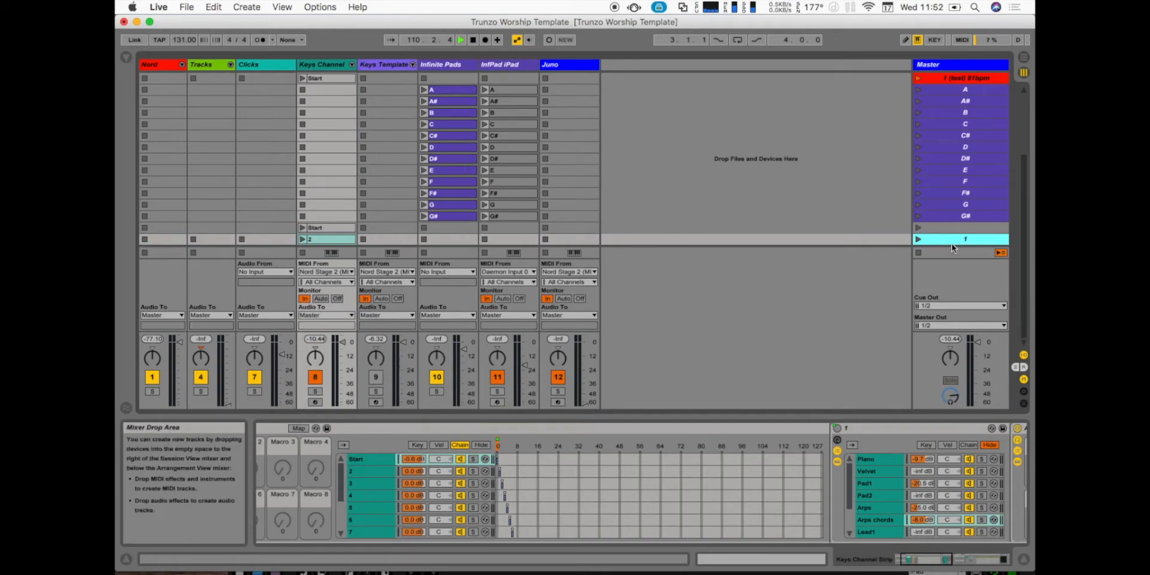
- Show chain 2's instruments and launch the Master scene 1 beside the Keys Channel's lower 2 clip
{"action": "left_click", "coordinate": [394, 470]}
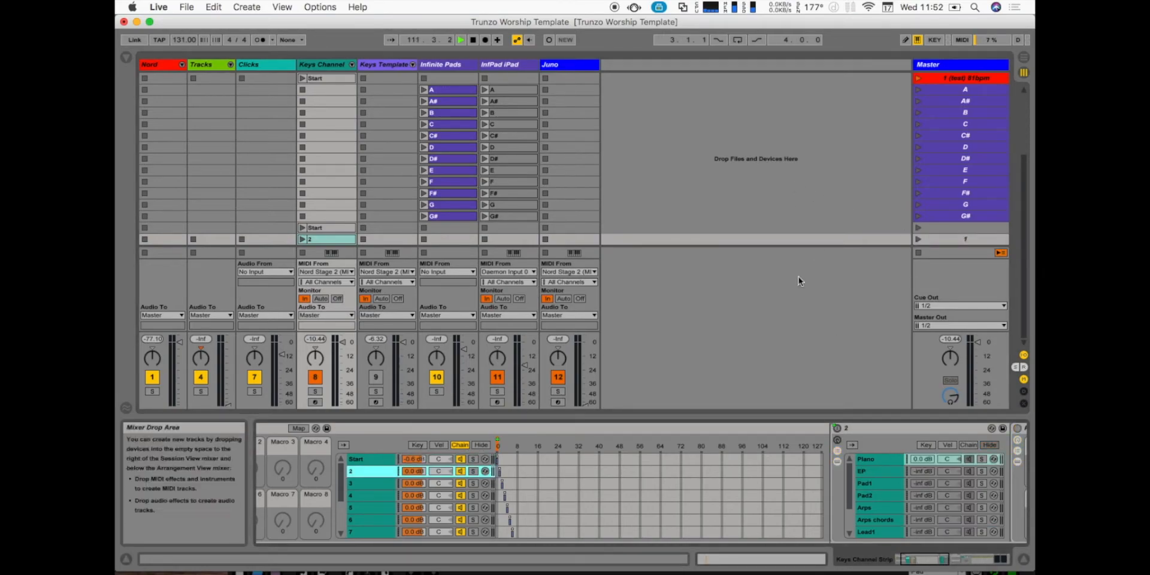
{"action": "left_click", "coordinate": [940, 240]}
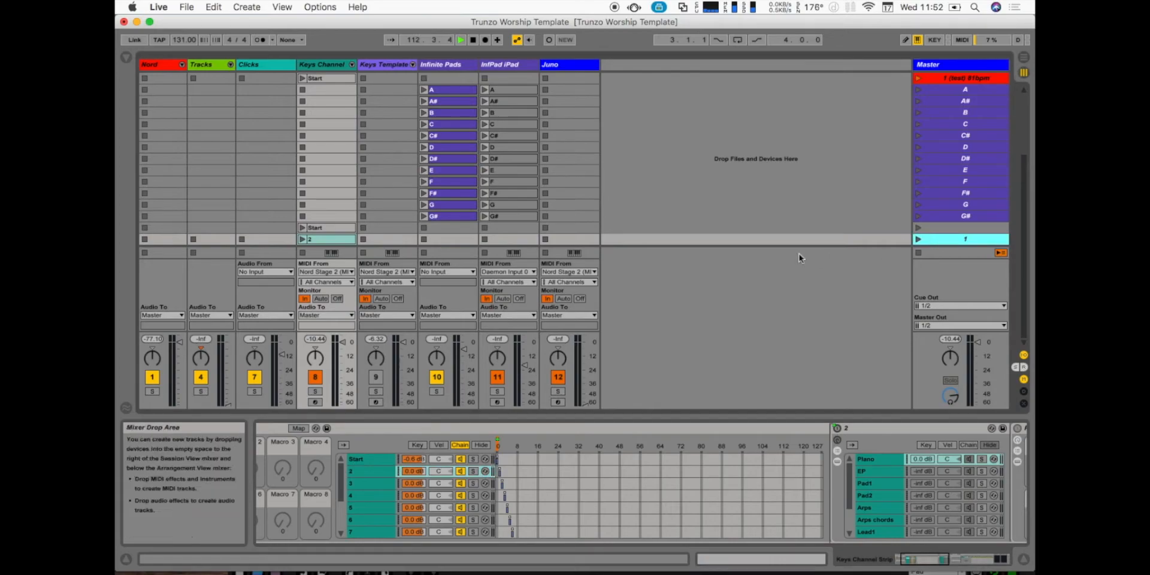
{"action": "key", "text": "Return"}
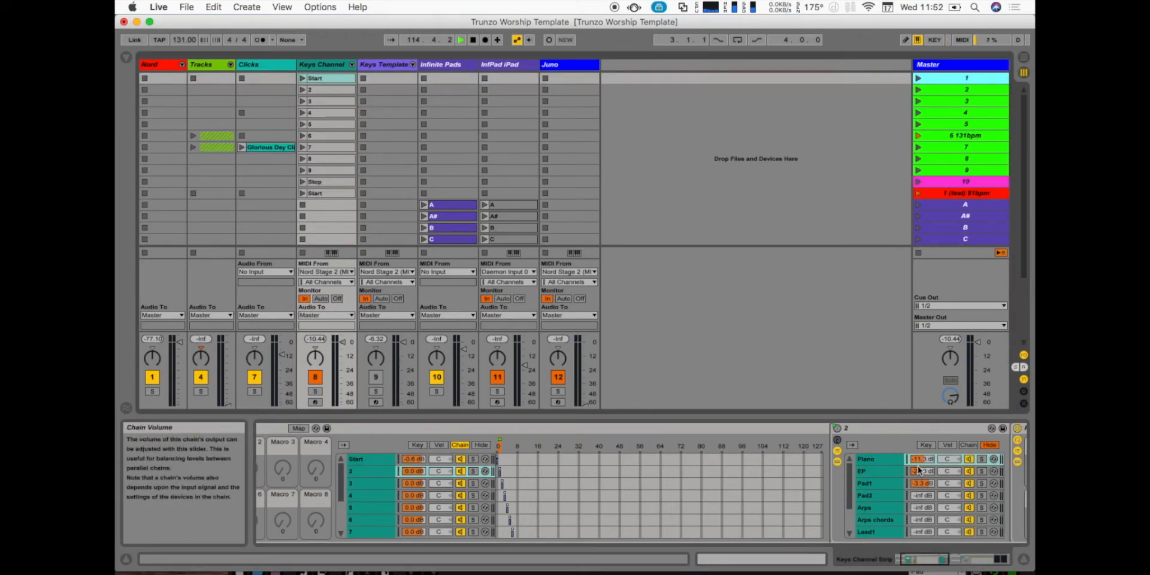
- Compare the Keys Channel's lower Start and 2 clips, leaving the Start clip selected
{"action": "scroll", "coordinate": [839, 188], "scroll_direction": "down", "scroll_amount": 5}
{"action": "left_click", "coordinate": [339, 231]}
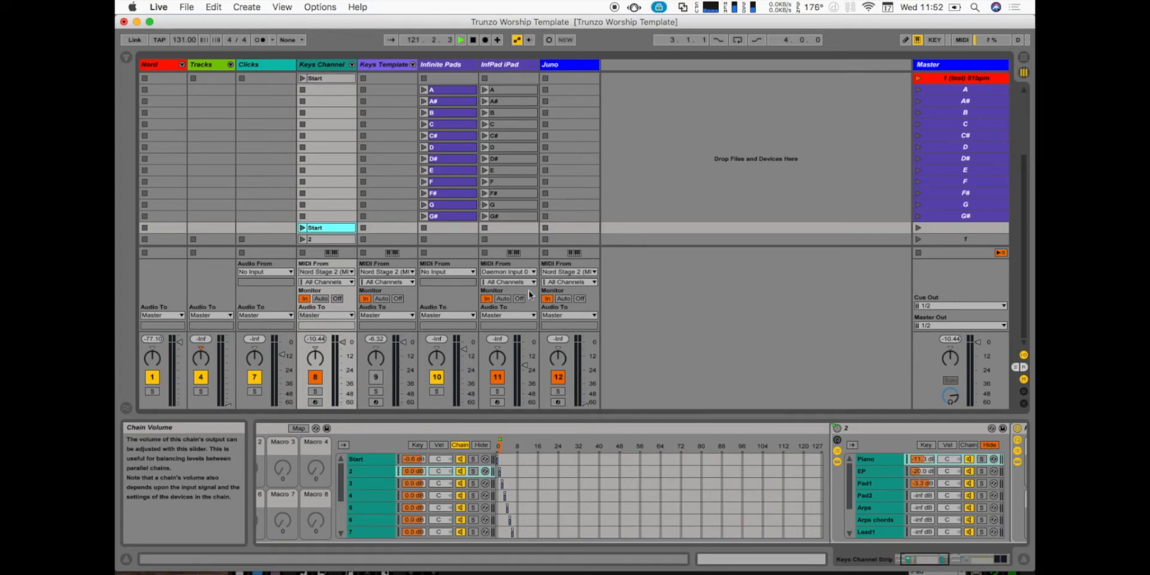
{"action": "left_click", "coordinate": [347, 240]}
{"action": "left_click", "coordinate": [344, 229]}
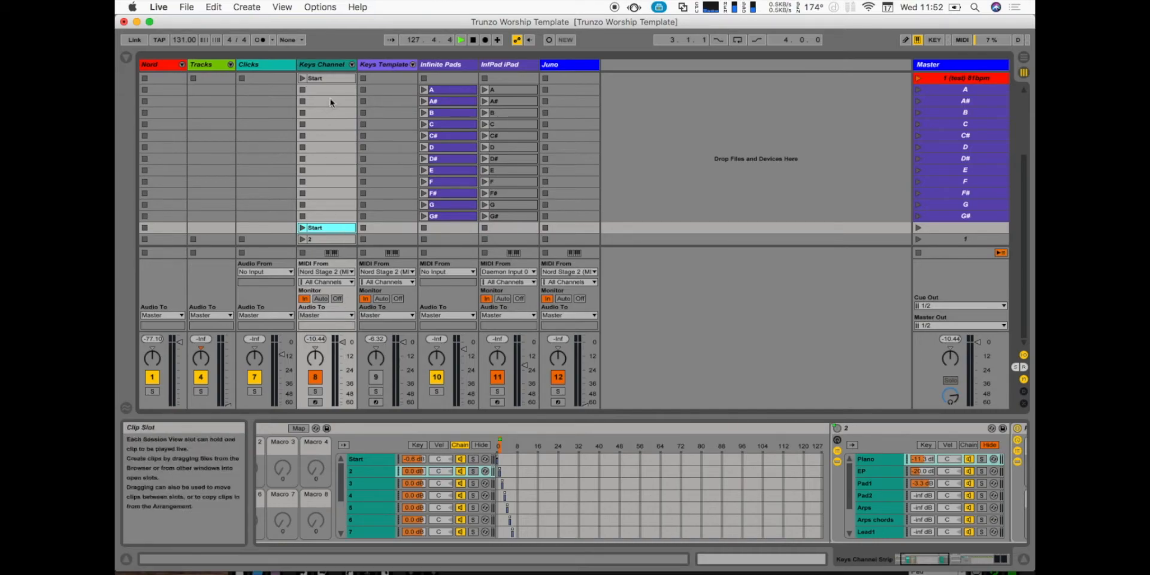
- Inspect the Instrument Rack's Start, 2 and 3 chains and look through the rest of the chain list
{"action": "scroll", "coordinate": [371, 483], "scroll_direction": "down", "scroll_amount": 5}
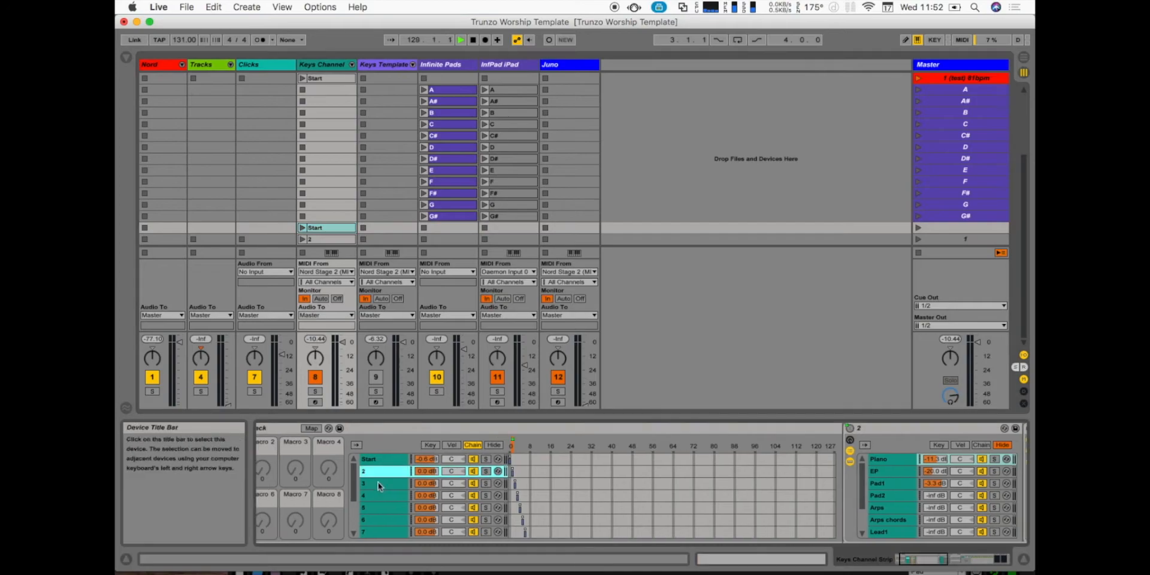
{"action": "scroll", "coordinate": [390, 471], "scroll_direction": "up", "scroll_amount": 5}
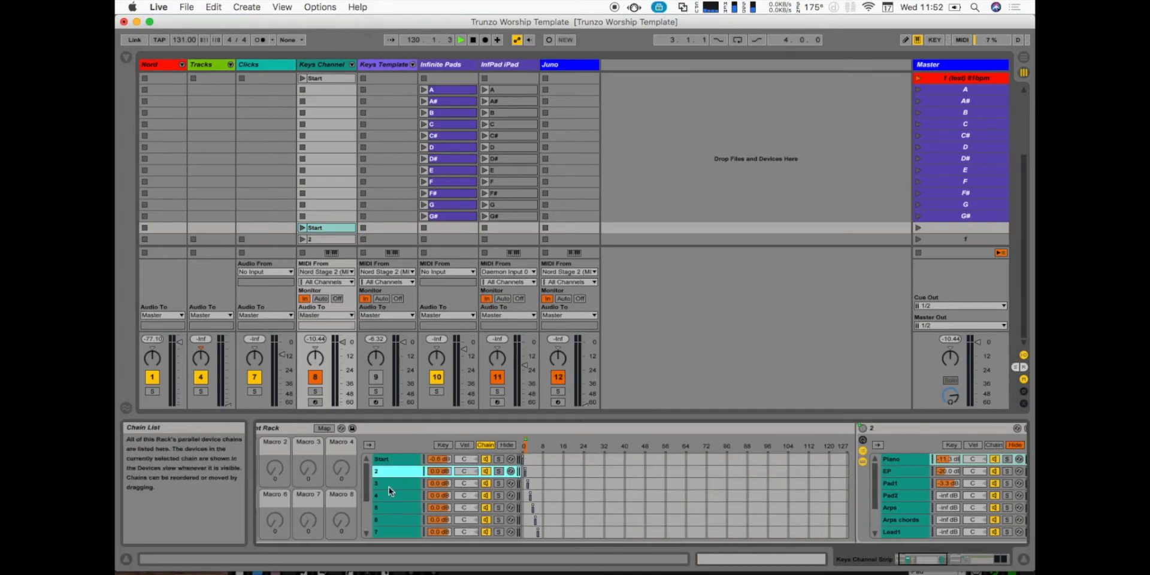
{"action": "left_click", "coordinate": [391, 460]}
{"action": "key", "text": "Down"}
{"action": "scroll", "coordinate": [388, 460], "scroll_direction": "right", "scroll_amount": 5}
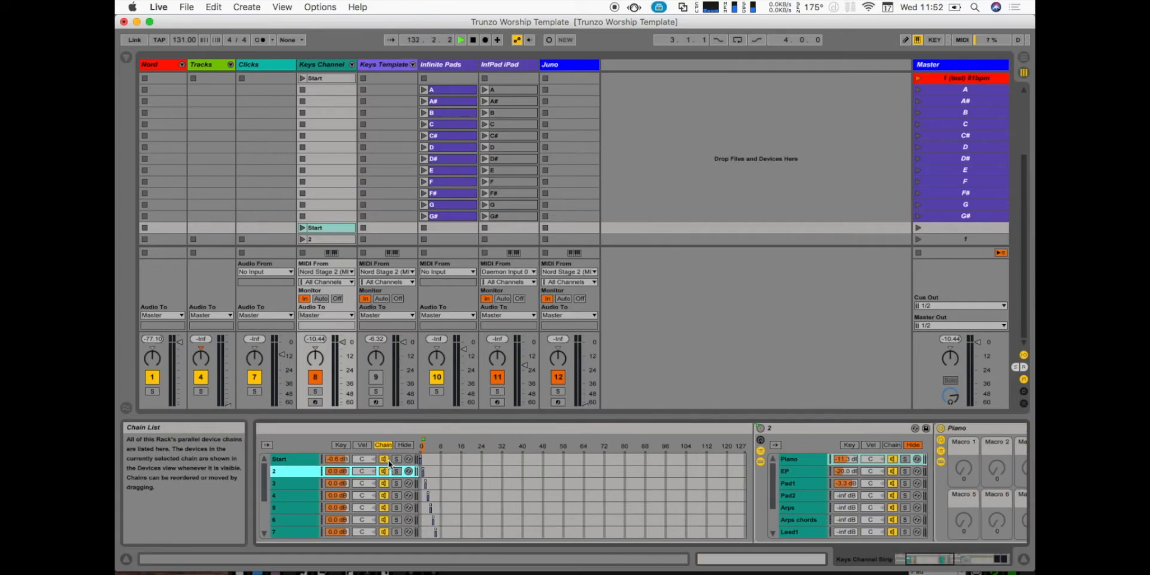
{"action": "left_click", "coordinate": [292, 484]}
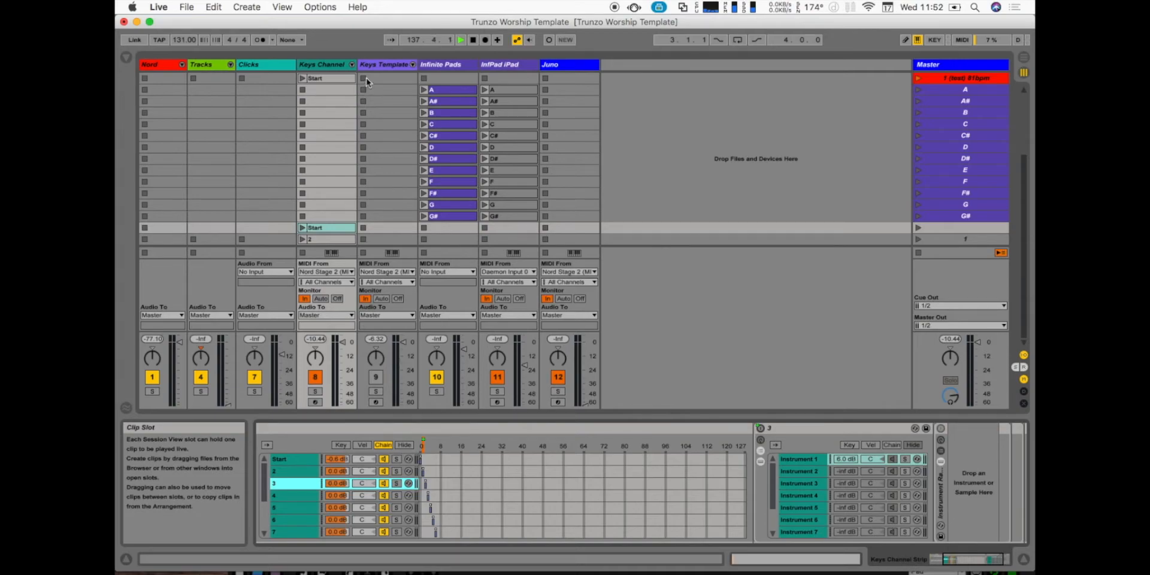
{"action": "scroll", "coordinate": [317, 502], "scroll_direction": "left", "scroll_amount": 2}
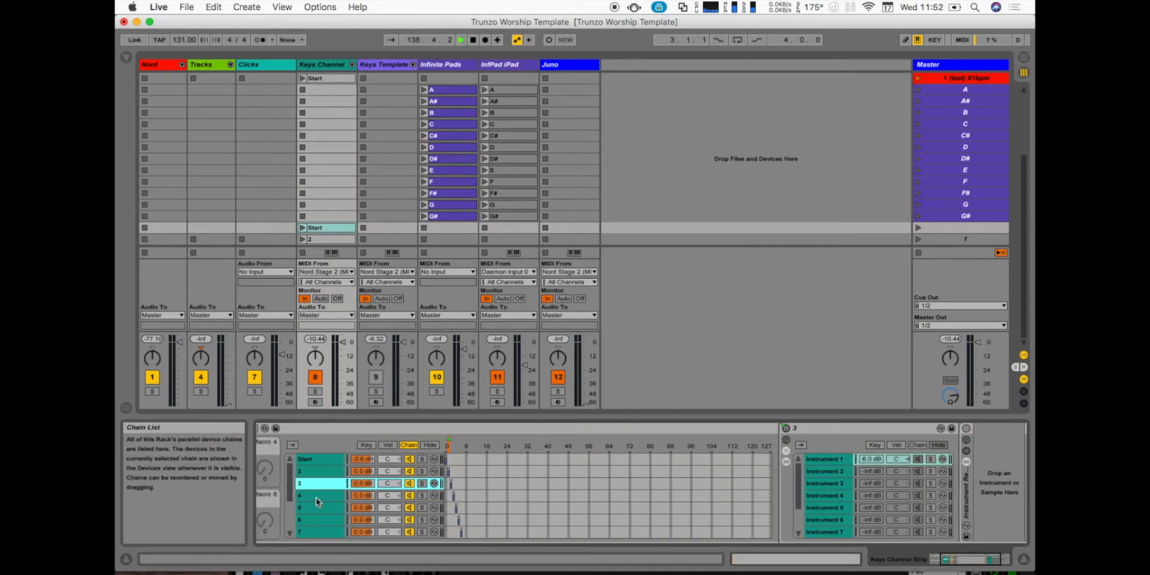
{"action": "scroll", "coordinate": [319, 513], "scroll_direction": "down", "scroll_amount": 5}
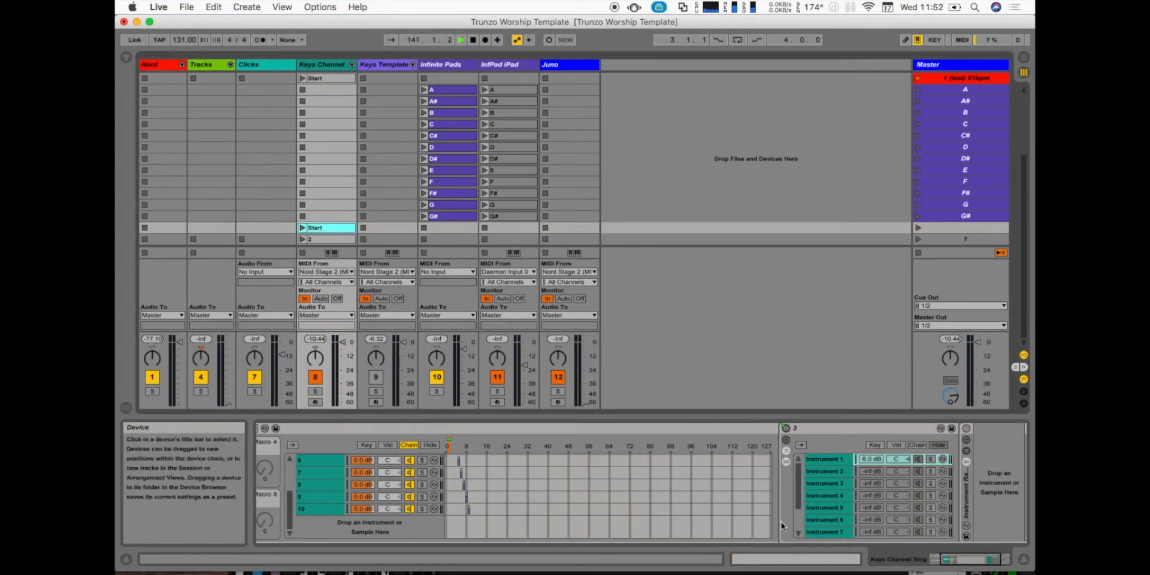
- View the Start clip's envelopes and its list of automatable devices, then check clip 2 and reselect Start
{"action": "key", "text": "shift+Tab"}
{"action": "left_click", "coordinate": [430, 441]}
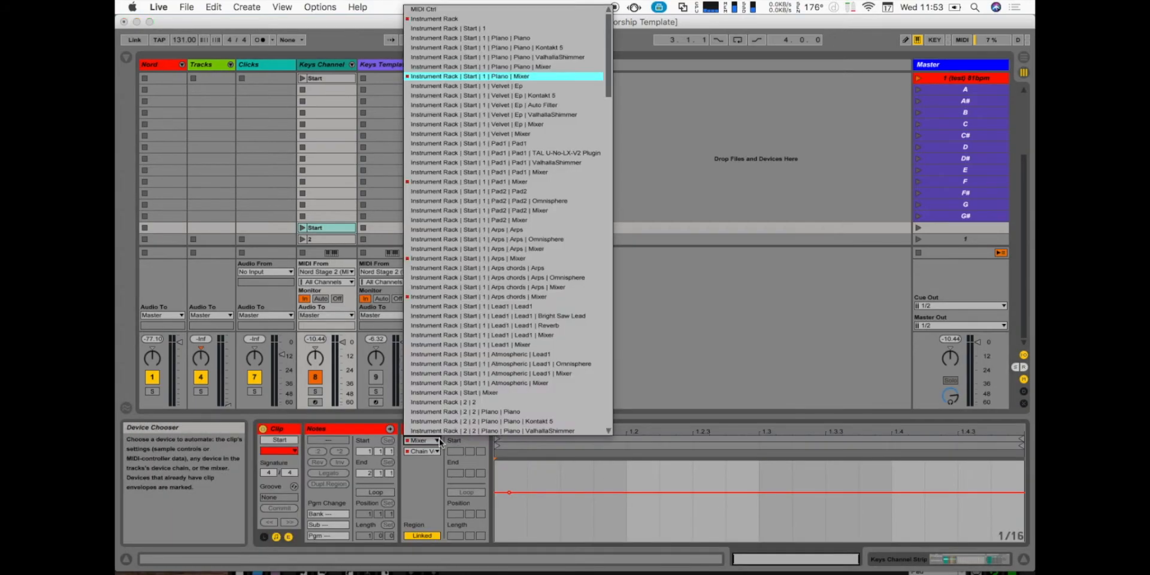
{"action": "left_click", "coordinate": [302, 186]}
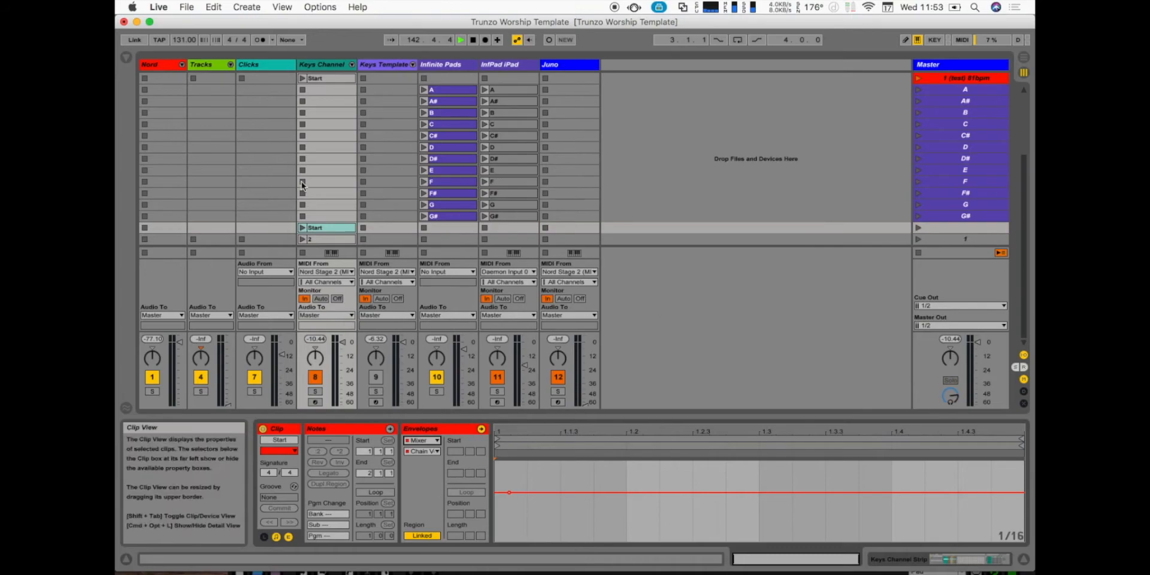
{"action": "left_click", "coordinate": [328, 240]}
{"action": "left_click", "coordinate": [326, 228]}
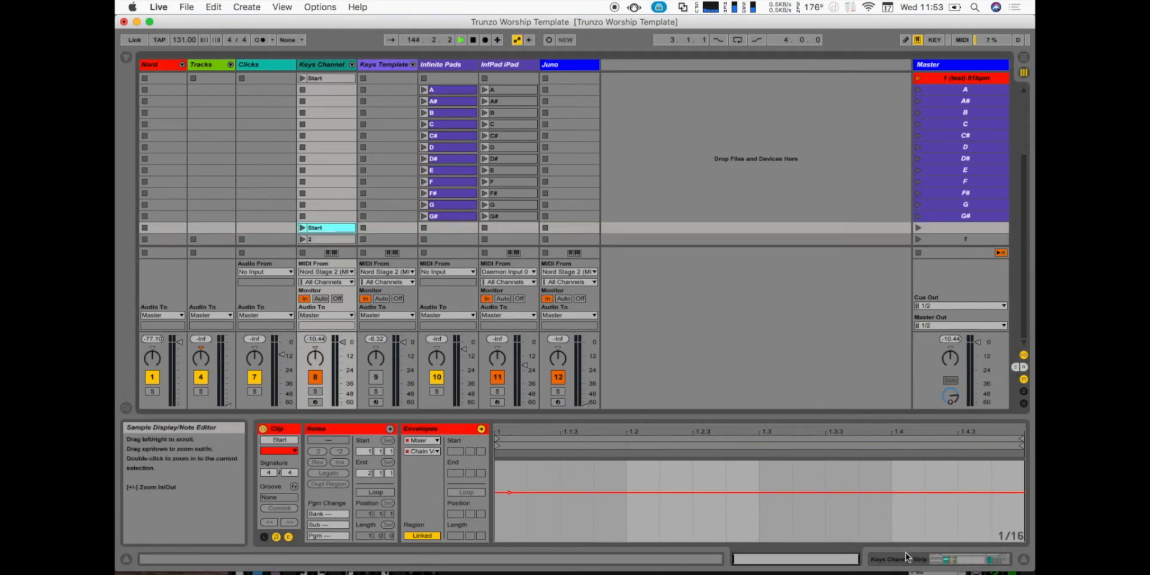
- Return to the Keys Channel's devices and review the Instrument Rack's macros and chains against the clip list
{"action": "key", "text": "shift+Tab"}
{"action": "scroll", "coordinate": [509, 489], "scroll_direction": "left", "scroll_amount": 3}
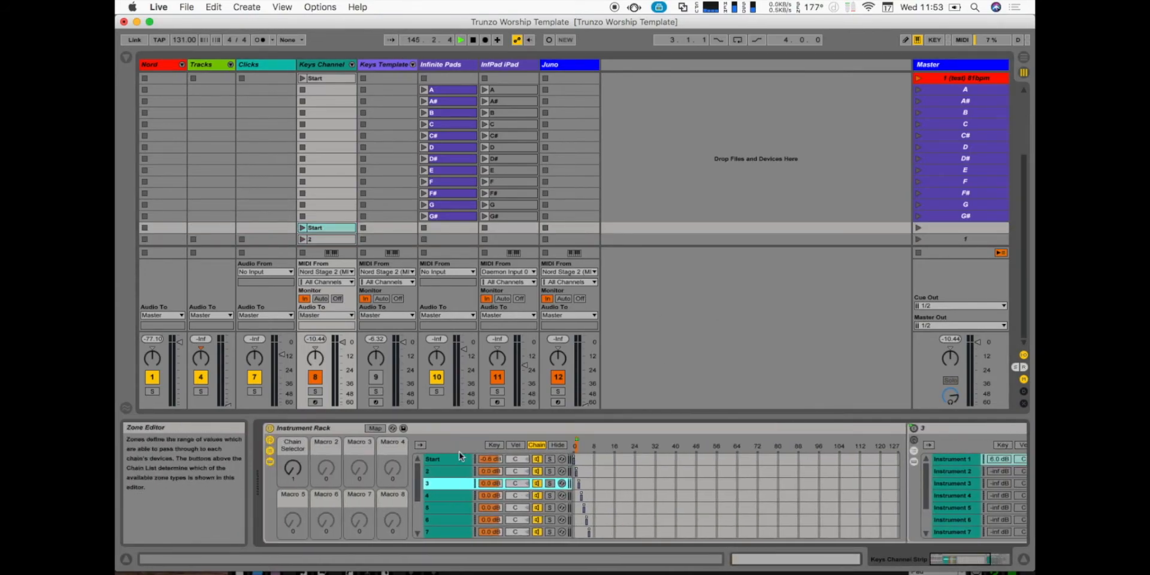
{"action": "scroll", "coordinate": [339, 177], "scroll_direction": "up", "scroll_amount": 5}
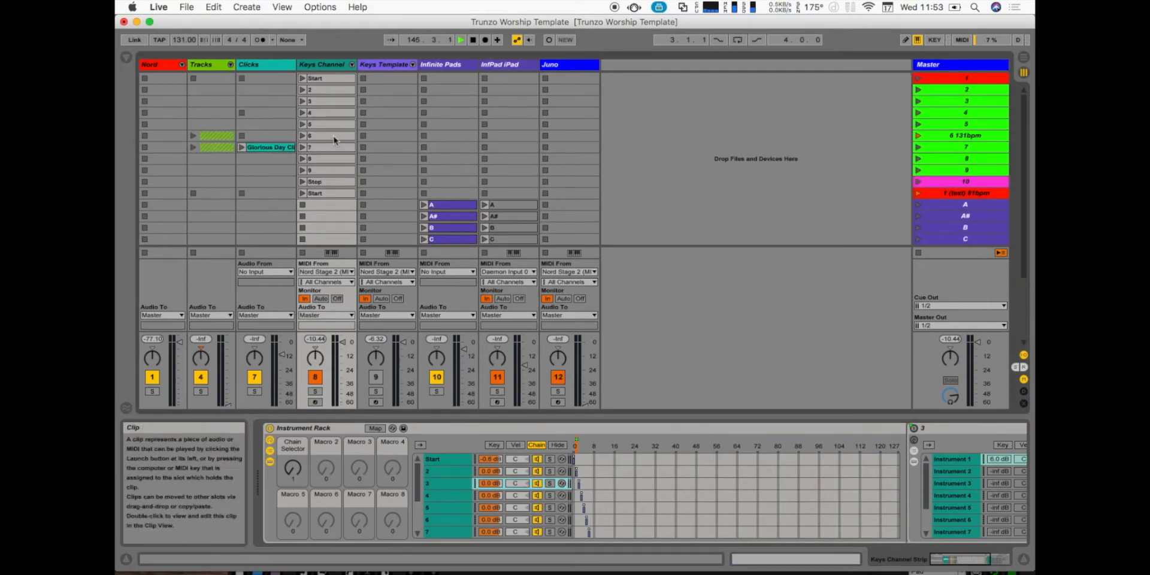
{"action": "scroll", "coordinate": [333, 180], "scroll_direction": "down", "scroll_amount": 5}
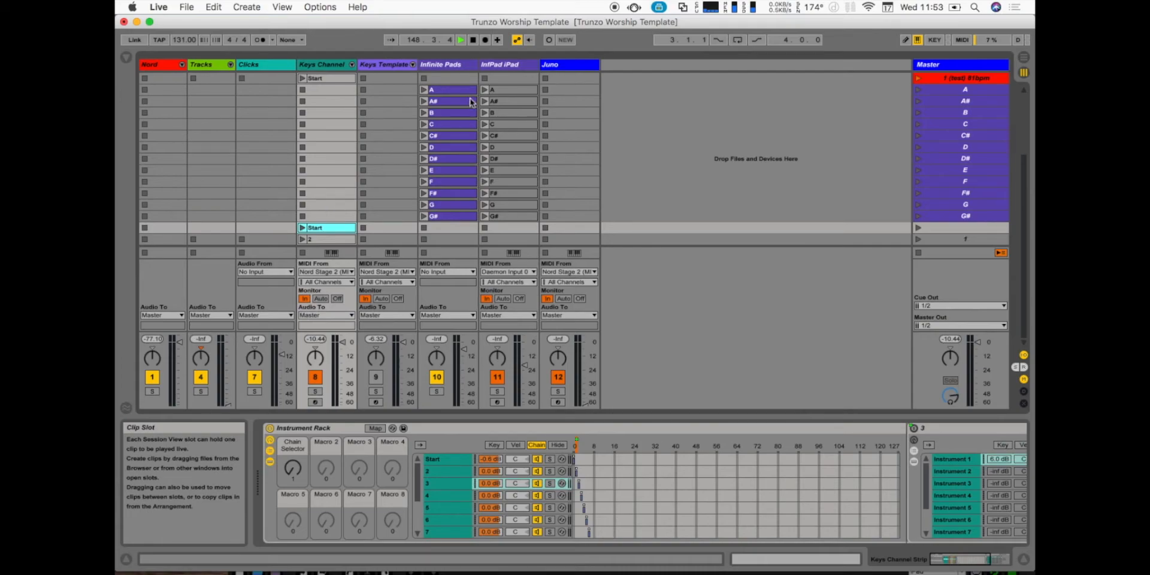
- Show the Keys Template track's devices, turn off the Keys Channel track and activate Keys Template
{"action": "left_click", "coordinate": [389, 64]}
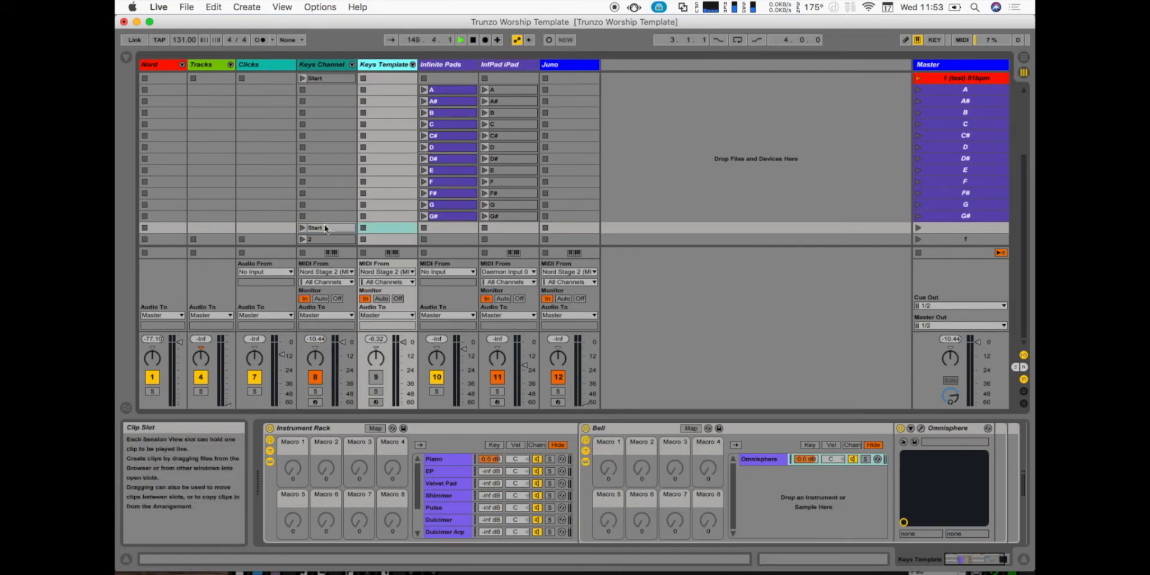
{"action": "left_click", "coordinate": [316, 377]}
{"action": "left_click", "coordinate": [376, 379]}
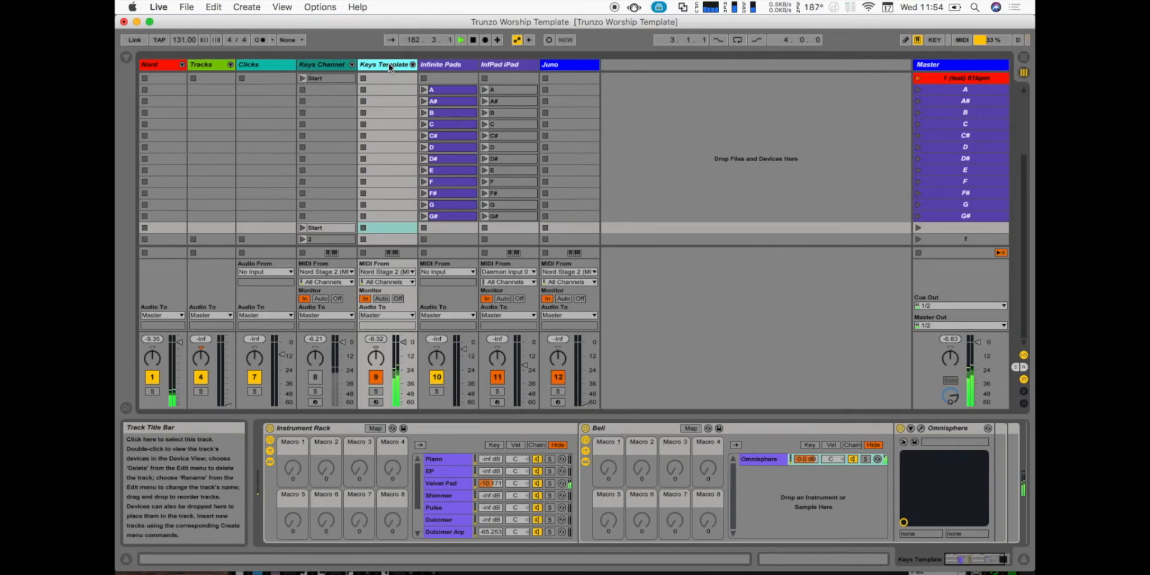
- Move the selection up to the red 81bpm scene and launch it
{"action": "key", "text": "Up"}
{"action": "key", "text": "Up"}
{"action": "key", "text": "Up"}
{"action": "key", "text": "Up"}
{"action": "key", "text": "Up"}
{"action": "key", "text": "Up"}
{"action": "key", "text": "Up"}
{"action": "key", "text": "Up"}
{"action": "key", "text": "Up"}
{"action": "key", "text": "Up"}
{"action": "key", "text": "Up"}
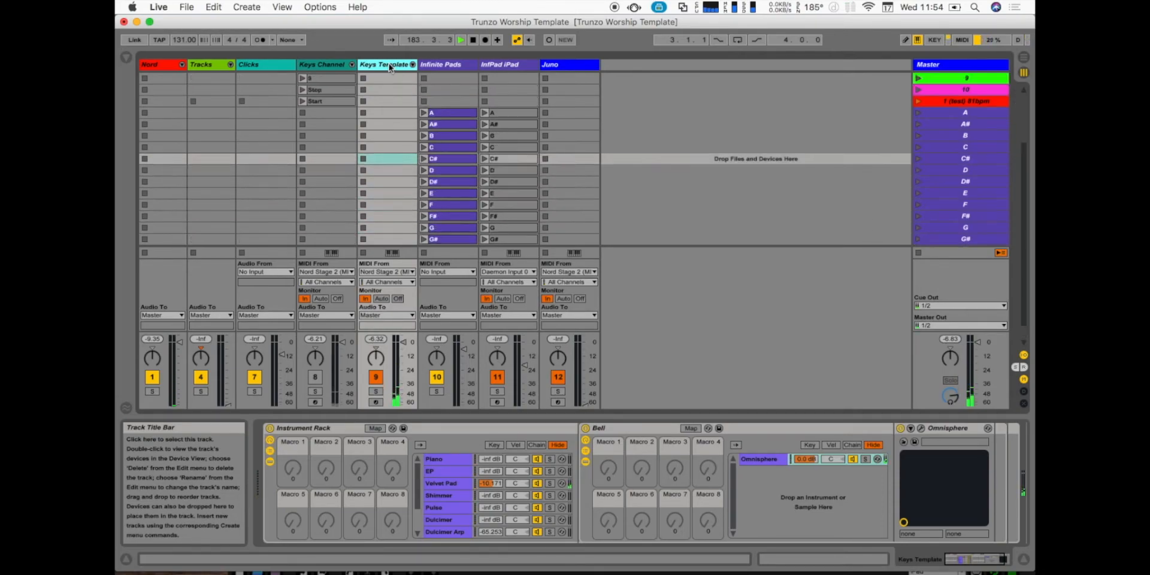
{"action": "key", "text": "Up"}
{"action": "key", "text": "Up"}
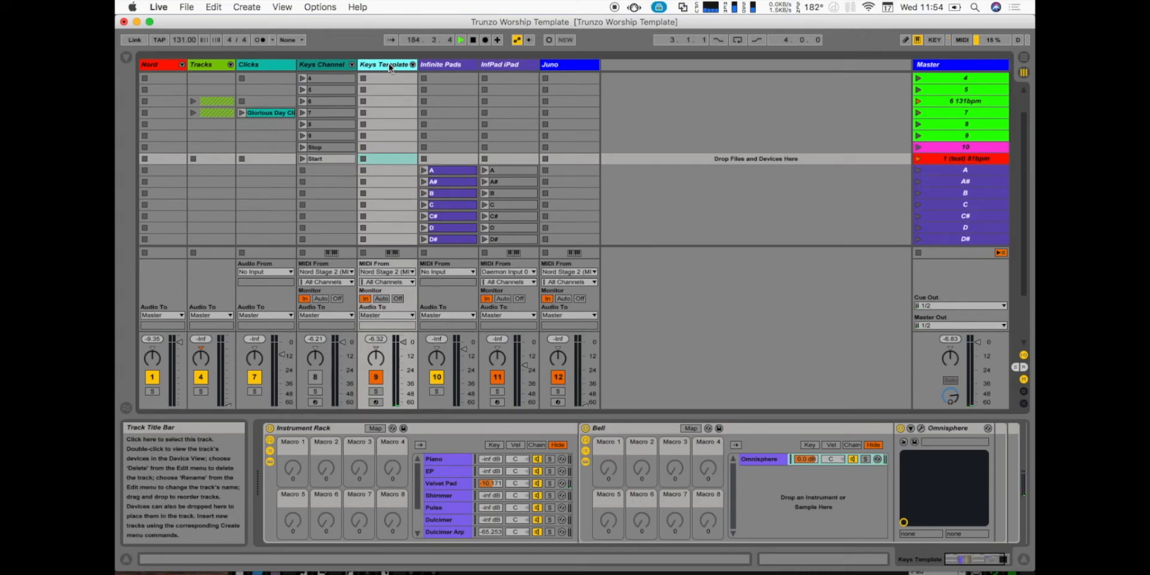
{"action": "key", "text": "Return"}
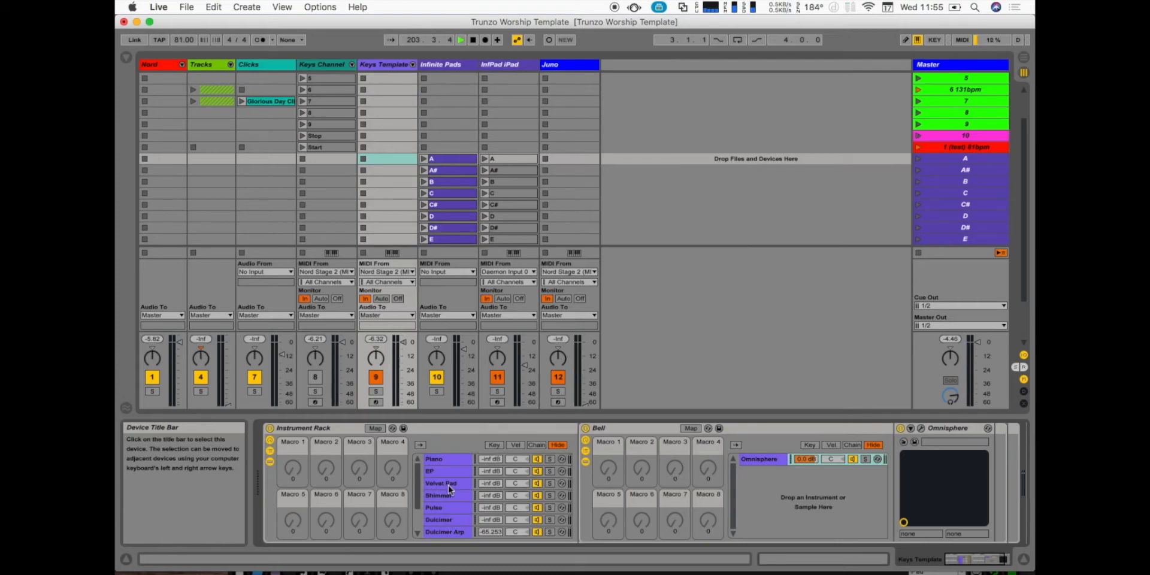
- Turn off the Keys Template track and show the Infinite Pads track's devices
{"action": "left_click", "coordinate": [441, 64]}
{"action": "left_click", "coordinate": [375, 378]}
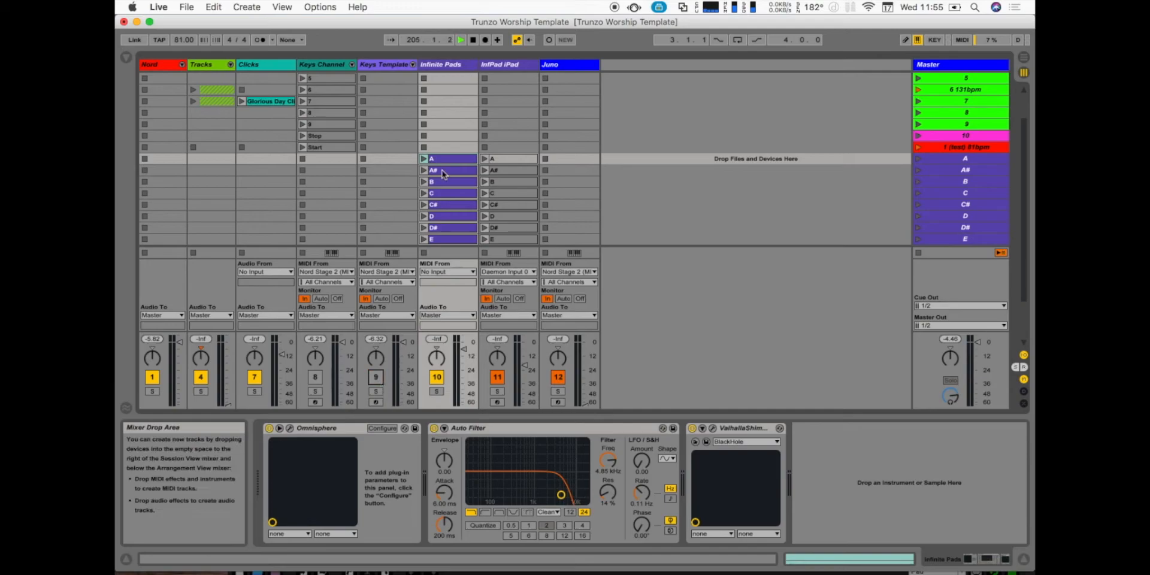
{"action": "left_click", "coordinate": [447, 66]}
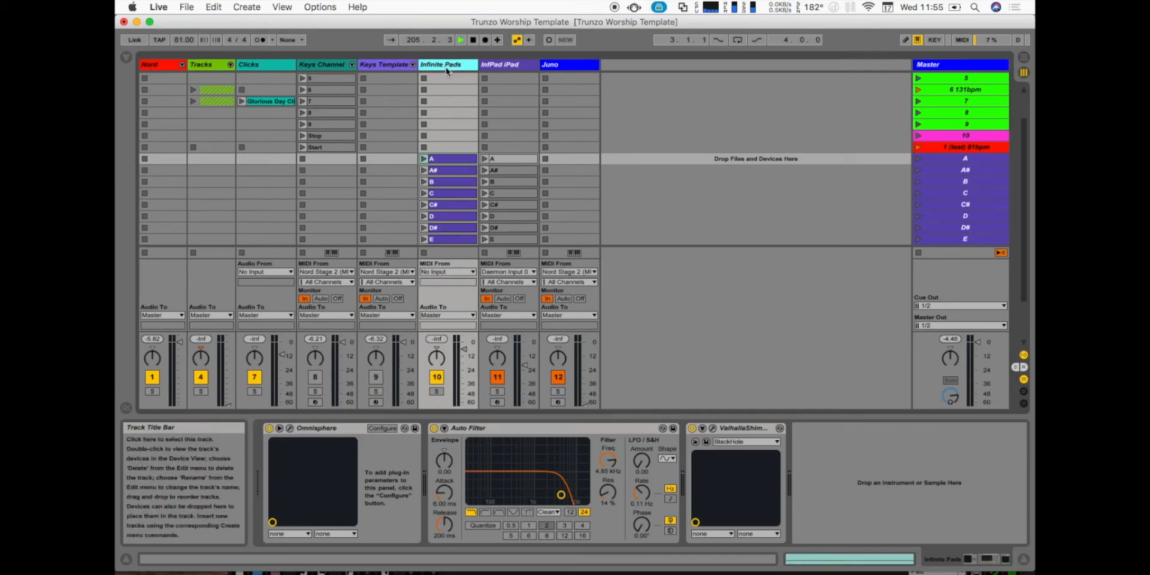
- Inspect the InfPad iPad track's devices, select Master scene A, and return to the Infinite Pads track
{"action": "left_click", "coordinate": [512, 67]}
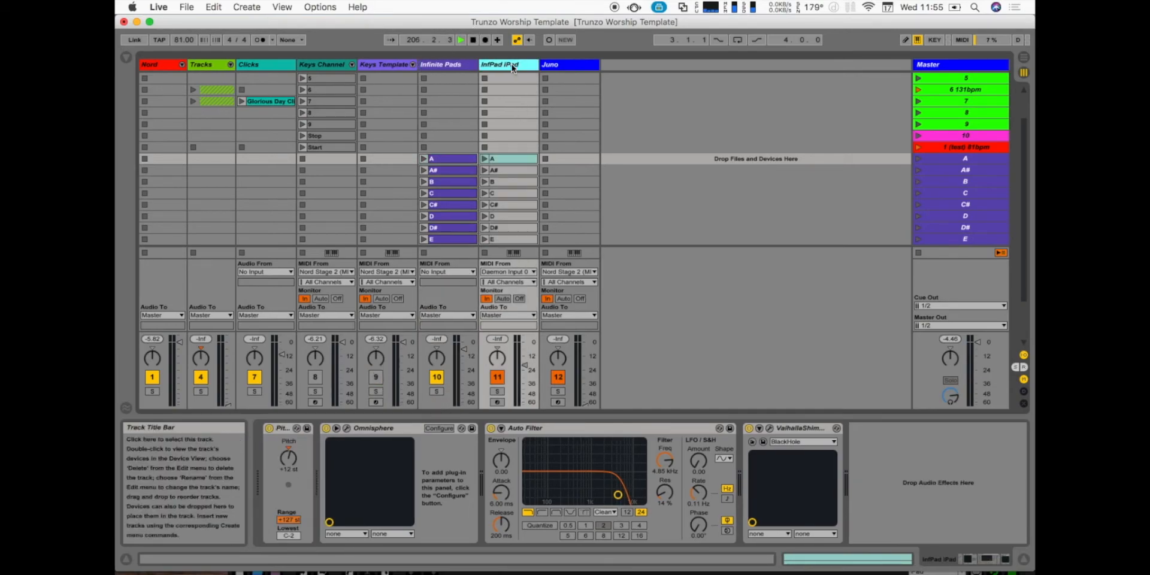
{"action": "left_click", "coordinate": [943, 162]}
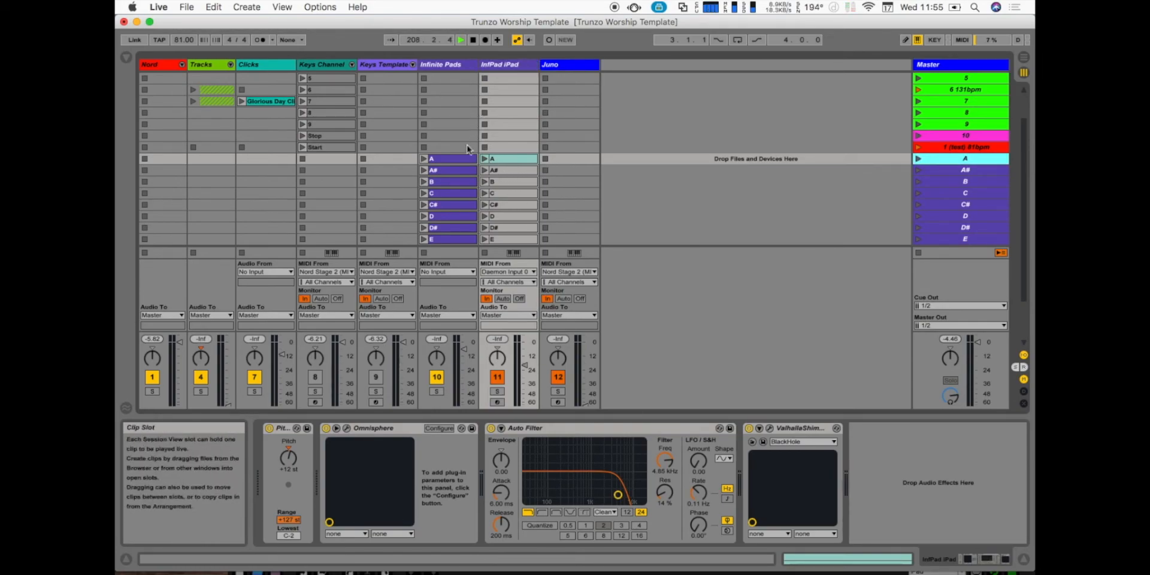
{"action": "left_click", "coordinate": [456, 71]}
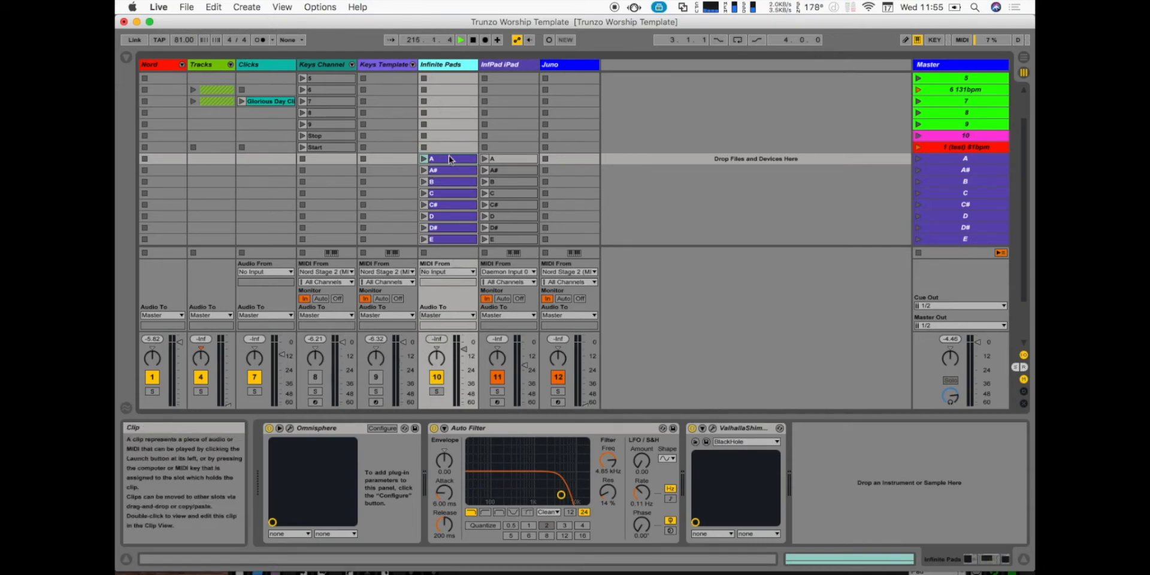
- Launch Master scene A to play its infinite pad, and switch the pad to D by launching scene D
{"action": "left_click", "coordinate": [964, 159]}
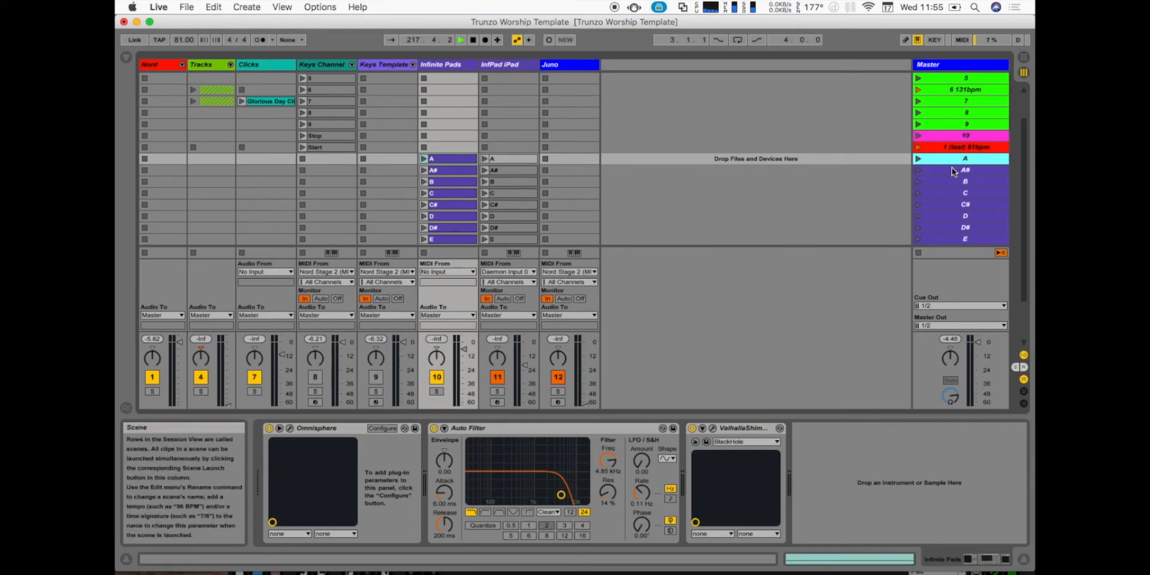
{"action": "key", "text": "Return"}
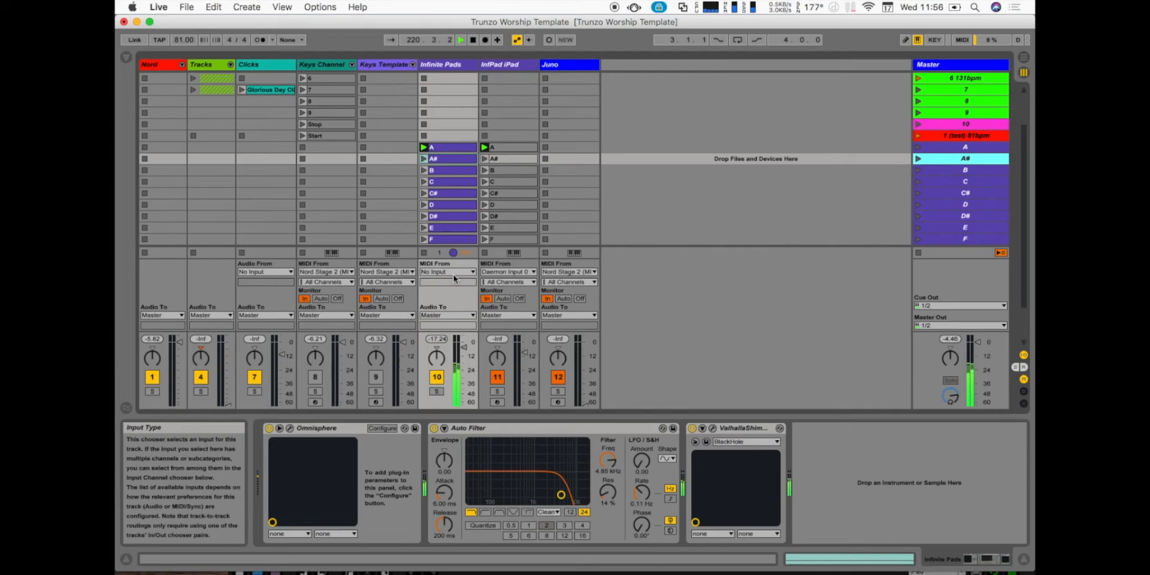
{"action": "scroll", "coordinate": [608, 461], "scroll_direction": "down", "scroll_amount": 10}
{"action": "scroll", "coordinate": [612, 462], "scroll_direction": "down", "scroll_amount": 5}
{"action": "scroll", "coordinate": [612, 462], "scroll_direction": "up", "scroll_amount": 15}
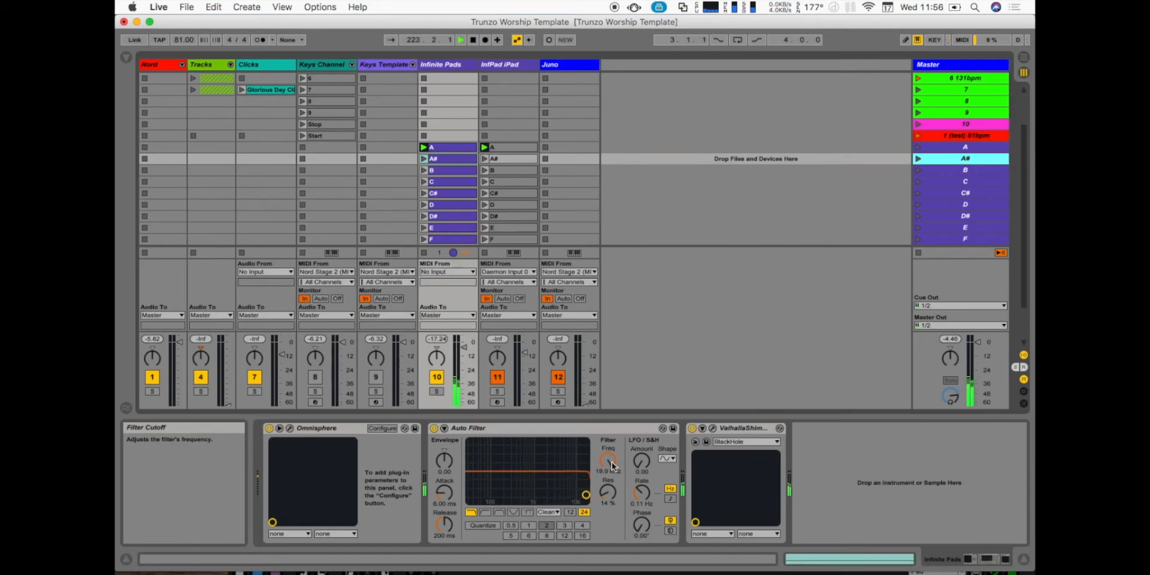
{"action": "left_click", "coordinate": [939, 207]}
{"action": "key", "text": "Return"}
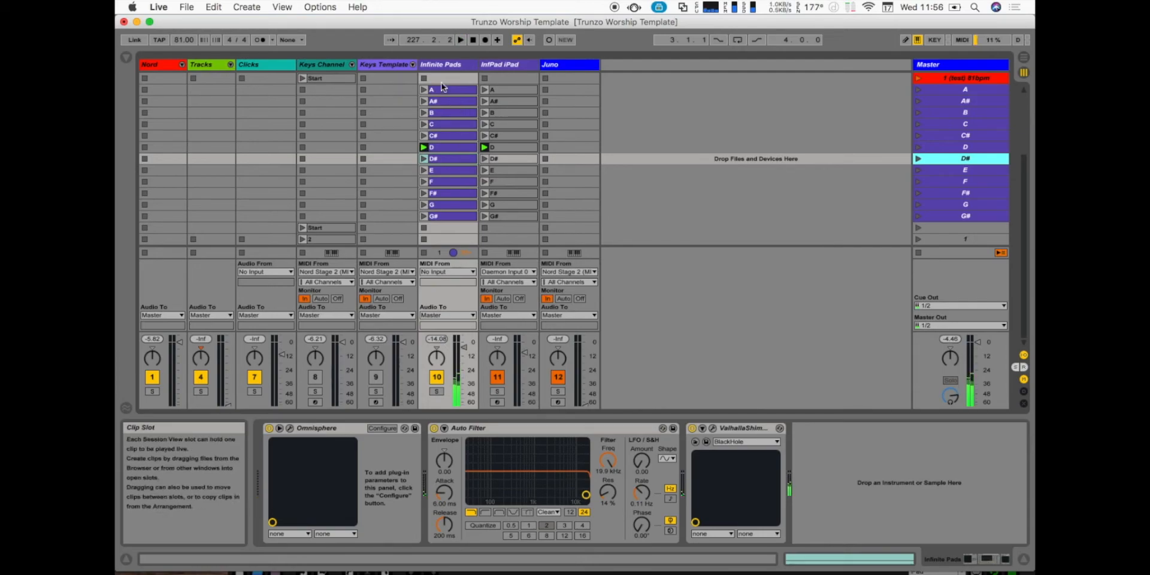
- Move the Infinite Pads track's D clip up into the scene 7 row
{"action": "scroll", "coordinate": [444, 91], "scroll_direction": "up", "scroll_amount": 4}
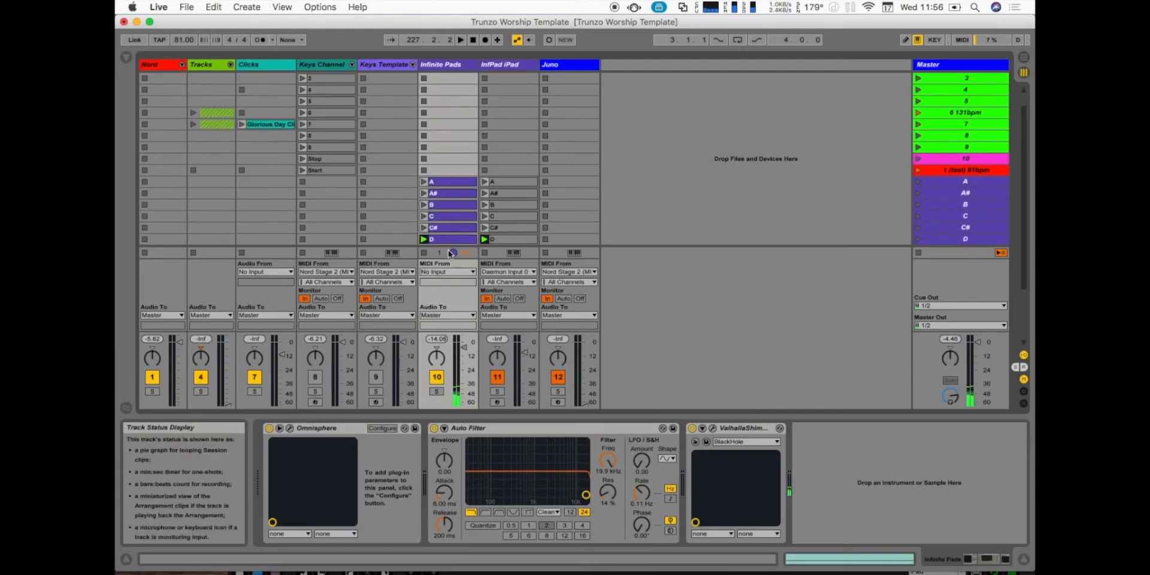
{"action": "scroll", "coordinate": [450, 180], "scroll_direction": "up", "scroll_amount": 1}
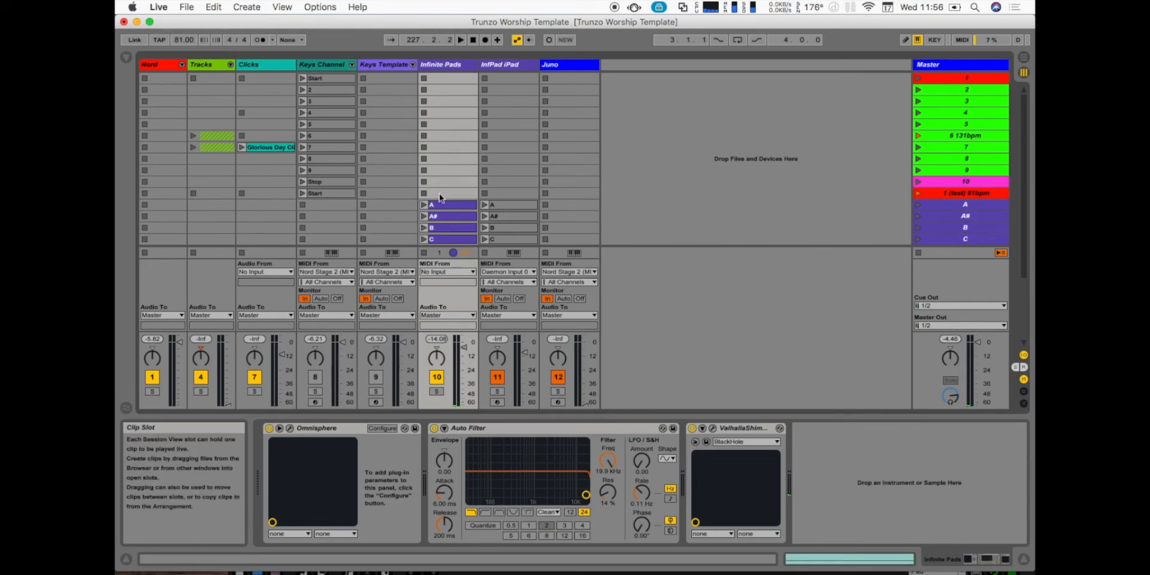
{"action": "scroll", "coordinate": [441, 198], "scroll_direction": "down", "scroll_amount": 2}
{"action": "left_click_drag", "start_coordinate": [445, 218], "coordinate": [447, 103]}
{"action": "scroll", "coordinate": [659, 114], "scroll_direction": "up", "scroll_amount": 1}
- Launch scene 7 and raise the Clicks track's volume
{"action": "left_click", "coordinate": [934, 114]}
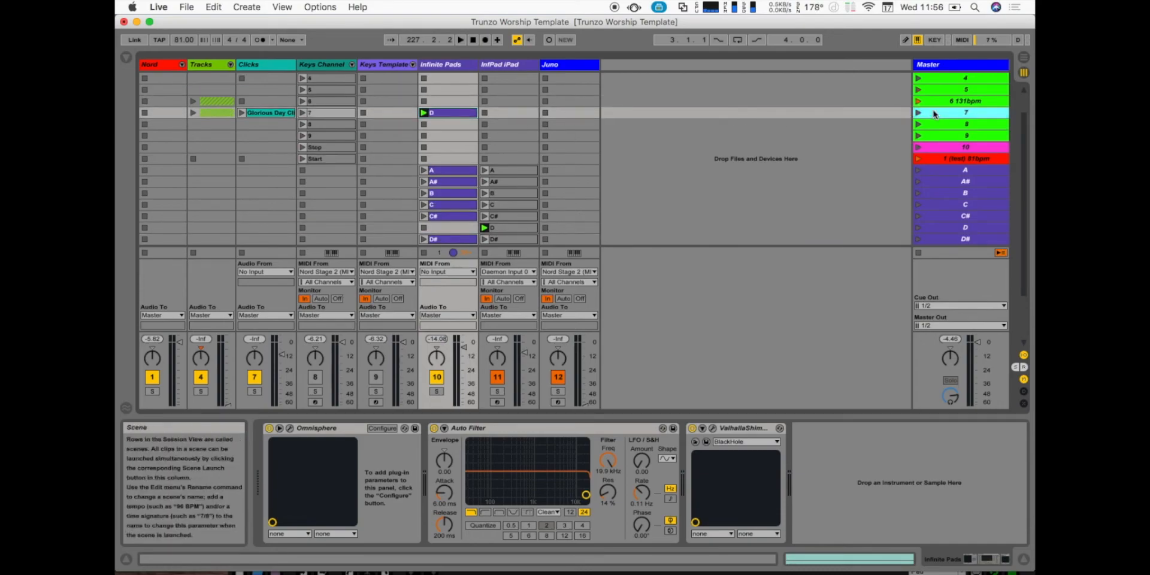
{"action": "key", "text": "Return"}
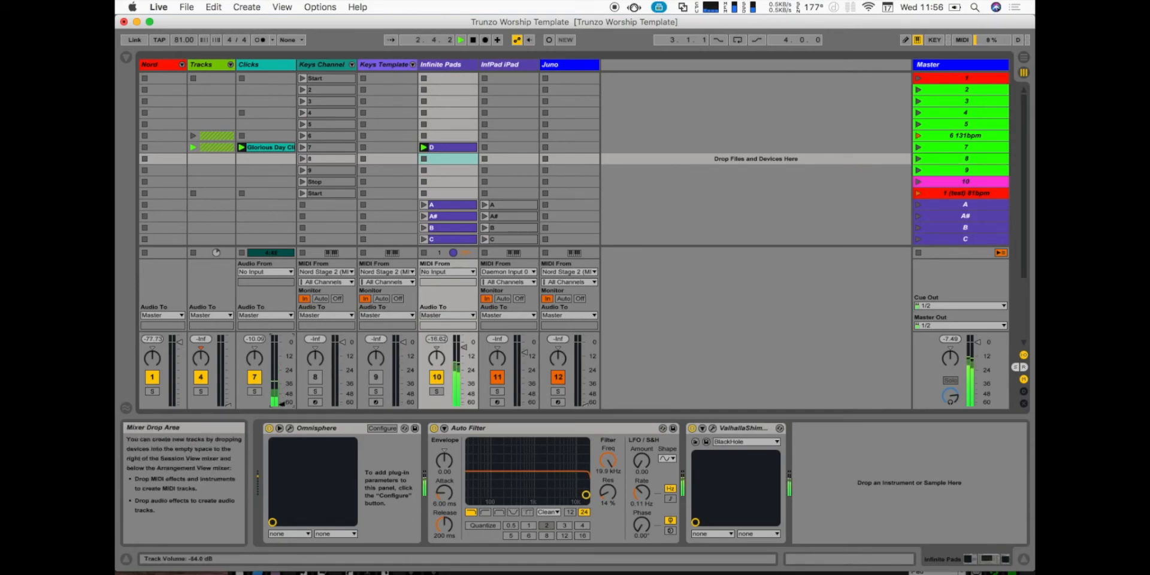
{"action": "left_click_drag", "start_coordinate": [282, 394], "coordinate": [282, 371]}
{"action": "left_click_drag", "start_coordinate": [282, 358], "coordinate": [277, 343]}
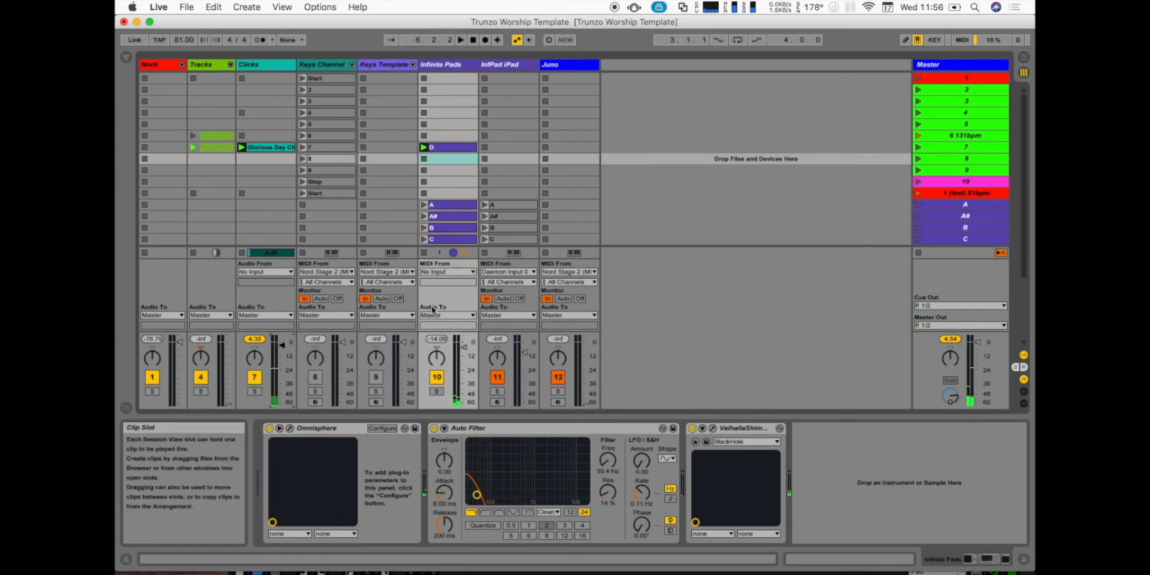
- Move the D clip from the scene 7 row back to scene D on the Infinite Pads track
{"action": "scroll", "coordinate": [448, 174], "scroll_direction": "down", "scroll_amount": 4}
{"action": "left_click_drag", "start_coordinate": [443, 102], "coordinate": [446, 214]}
{"action": "left_click", "coordinate": [445, 101]}
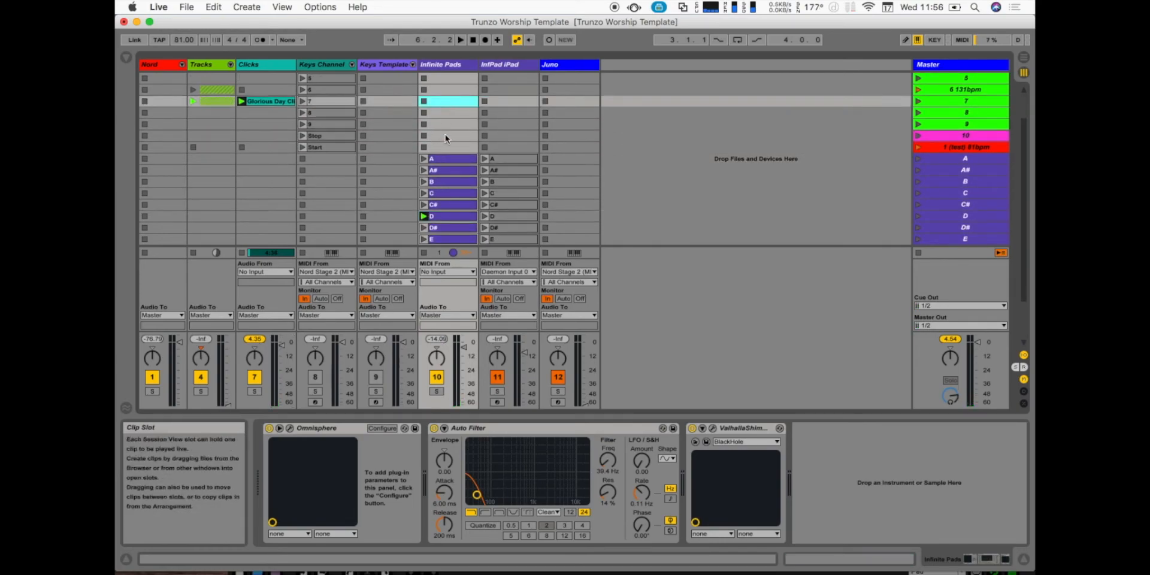
{"action": "scroll", "coordinate": [452, 215], "scroll_direction": "down", "scroll_amount": 2}
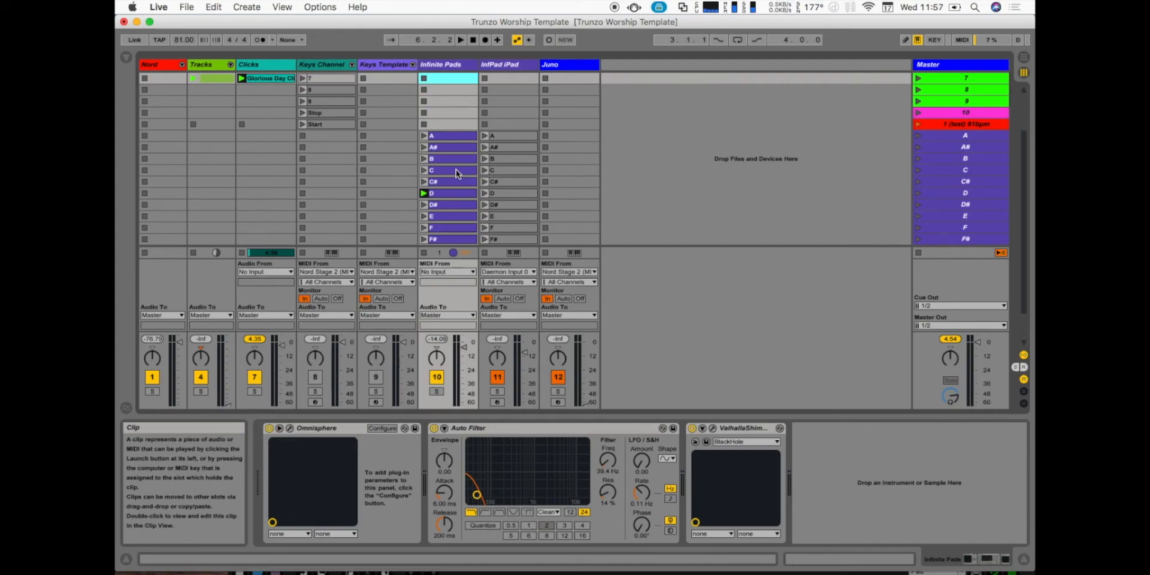
{"action": "scroll", "coordinate": [459, 179], "scroll_direction": "up", "scroll_amount": 6}
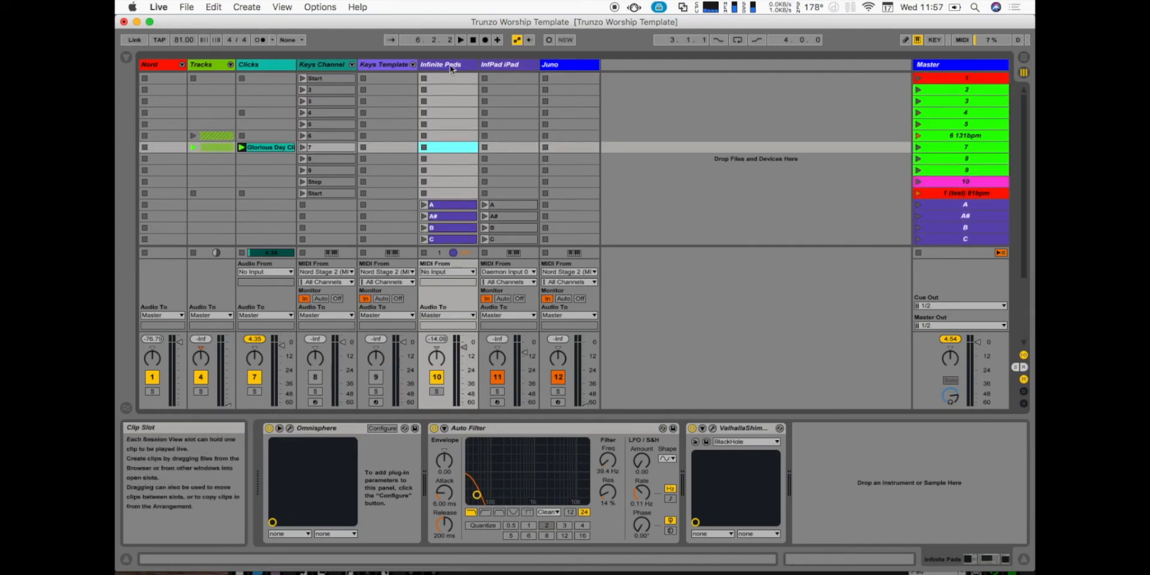
- Show the InfPad iPad track's devices and switch to Lemur Editor to view the pad keys on the Default page
{"action": "left_click", "coordinate": [485, 64]}
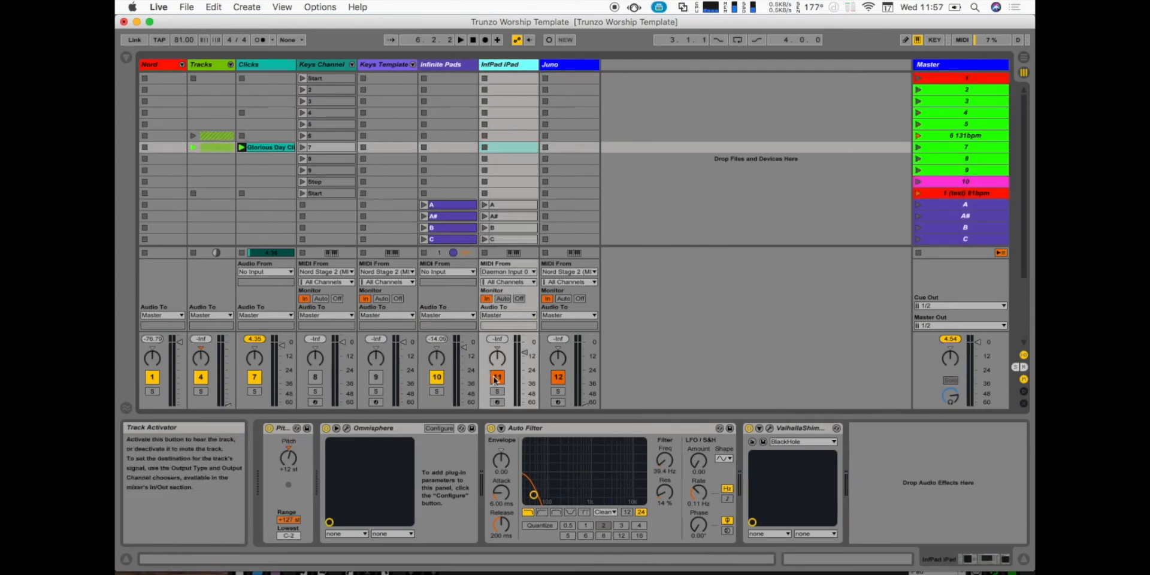
{"action": "mouse_move", "coordinate": [634, 569]}
{"action": "left_click", "coordinate": [680, 567]}
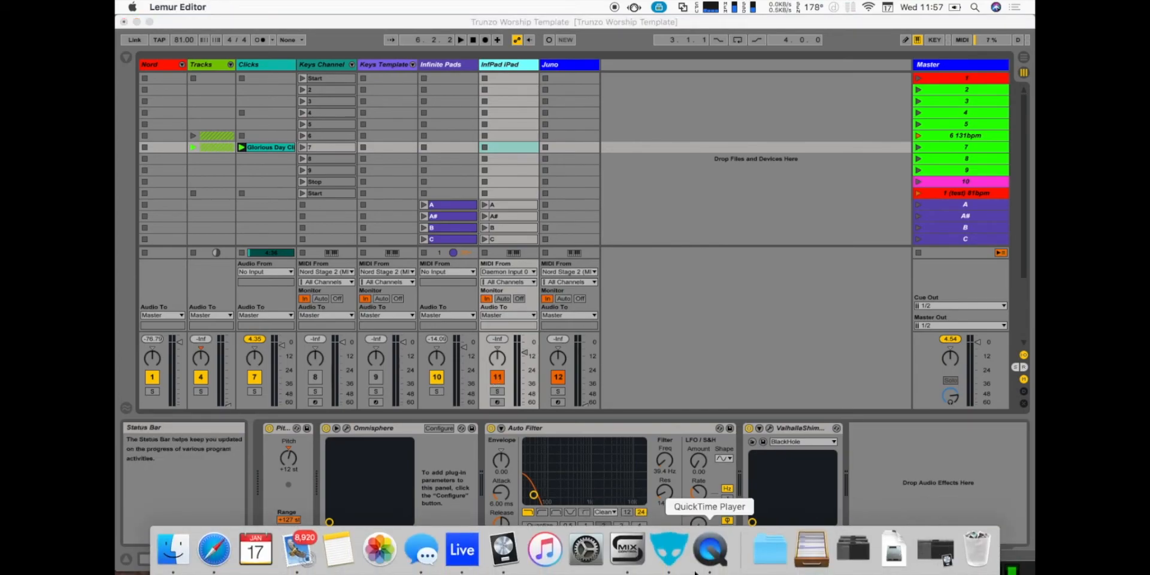
{"action": "left_click", "coordinate": [659, 548]}
{"action": "left_click_drag", "start_coordinate": [647, 559], "coordinate": [595, 143]}
{"action": "left_click", "coordinate": [899, 230]}
{"action": "left_click", "coordinate": [654, 220]}
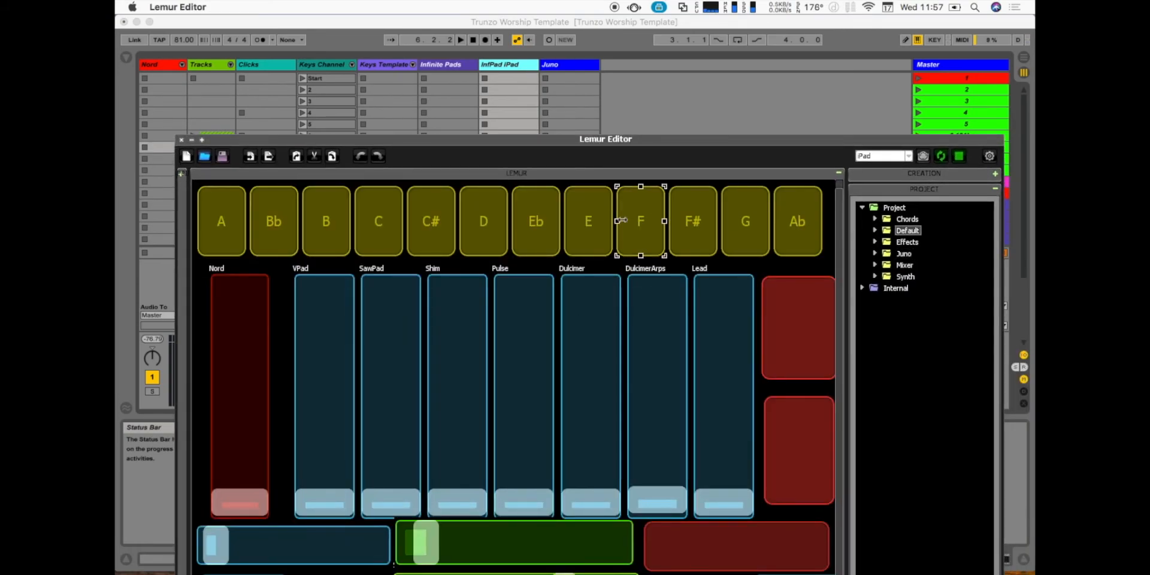
- Switch back to Ableton Live and raise the InfPad iPad track's volume slightly
{"action": "left_click", "coordinate": [451, 35]}
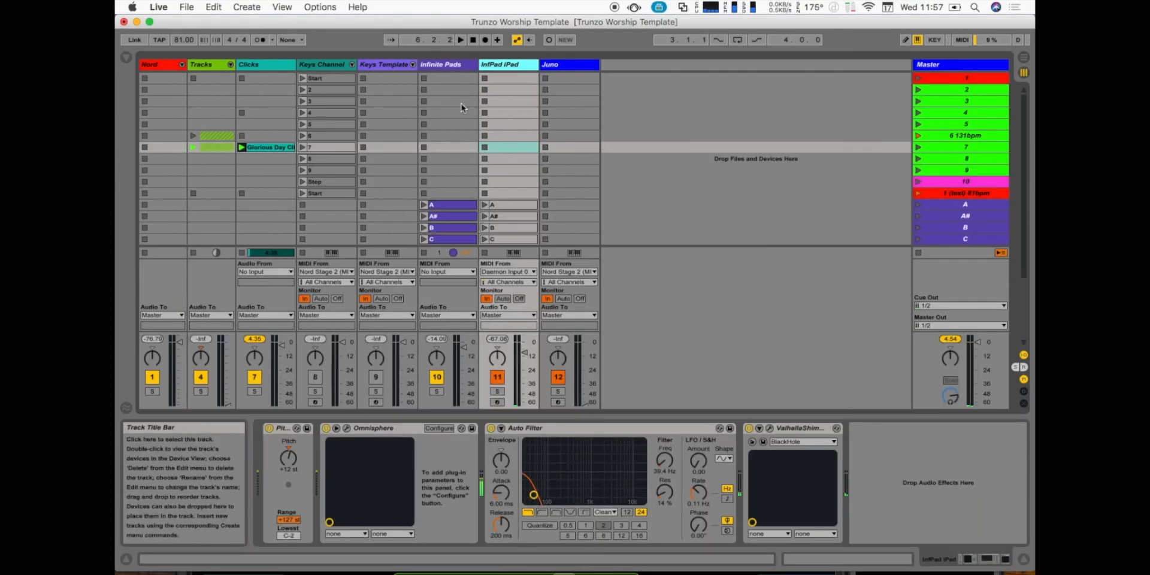
{"action": "left_click_drag", "start_coordinate": [524, 353], "coordinate": [525, 351]}
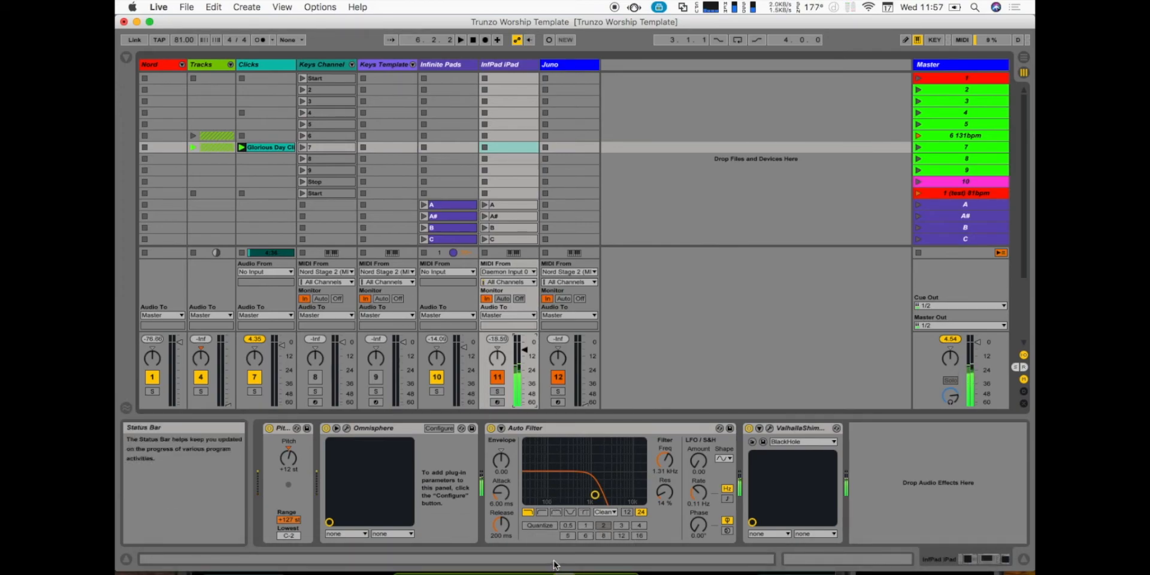
- Check the pad controls in Lemur Editor, return to Ableton Live and look over the InfPad iPad clips
{"action": "mouse_move", "coordinate": [553, 572]}
{"action": "left_click", "coordinate": [669, 550]}
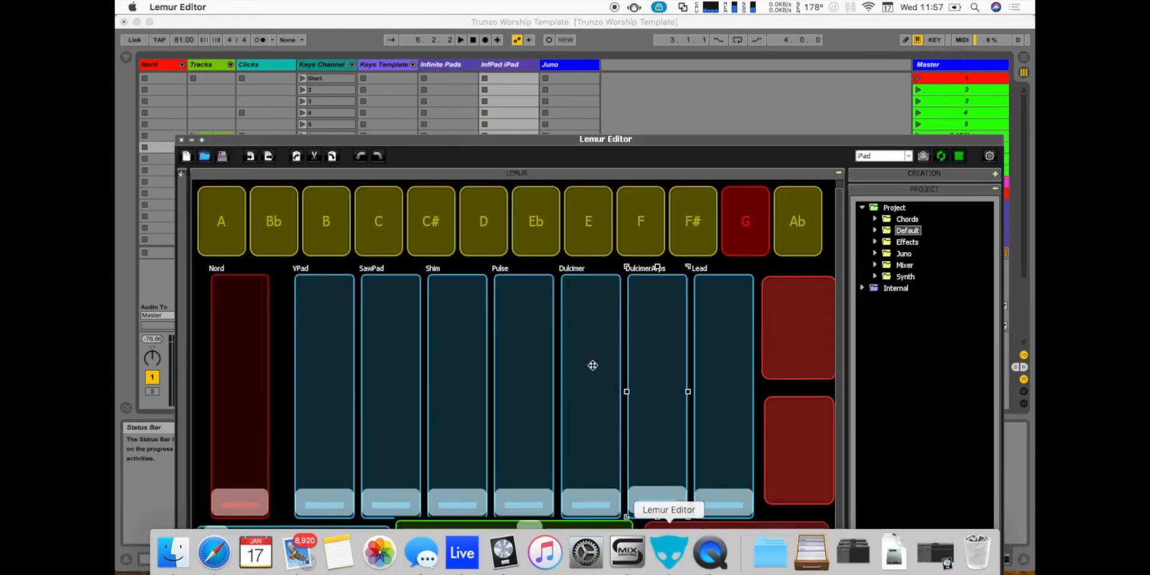
{"action": "left_click", "coordinate": [537, 32]}
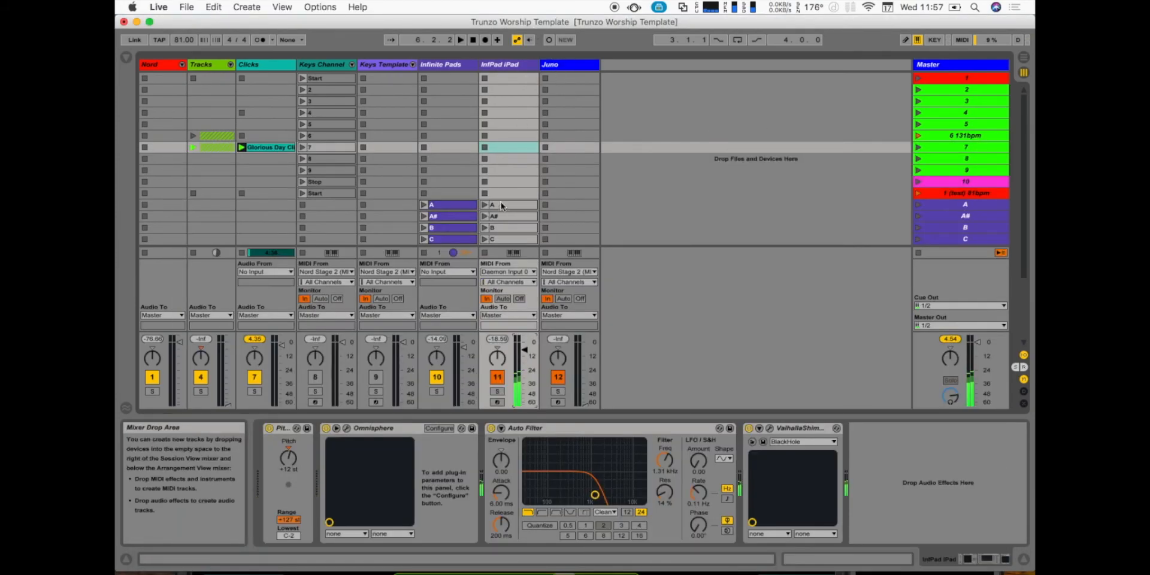
{"action": "scroll", "coordinate": [497, 198], "scroll_direction": "down", "scroll_amount": 3}
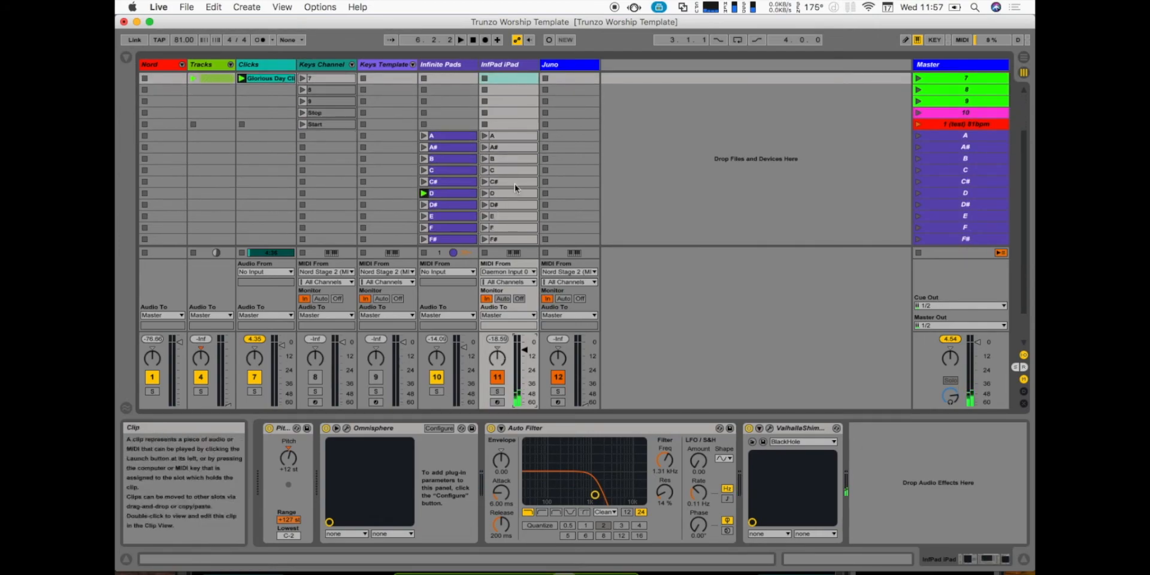
{"action": "scroll", "coordinate": [516, 185], "scroll_direction": "up", "scroll_amount": 3}
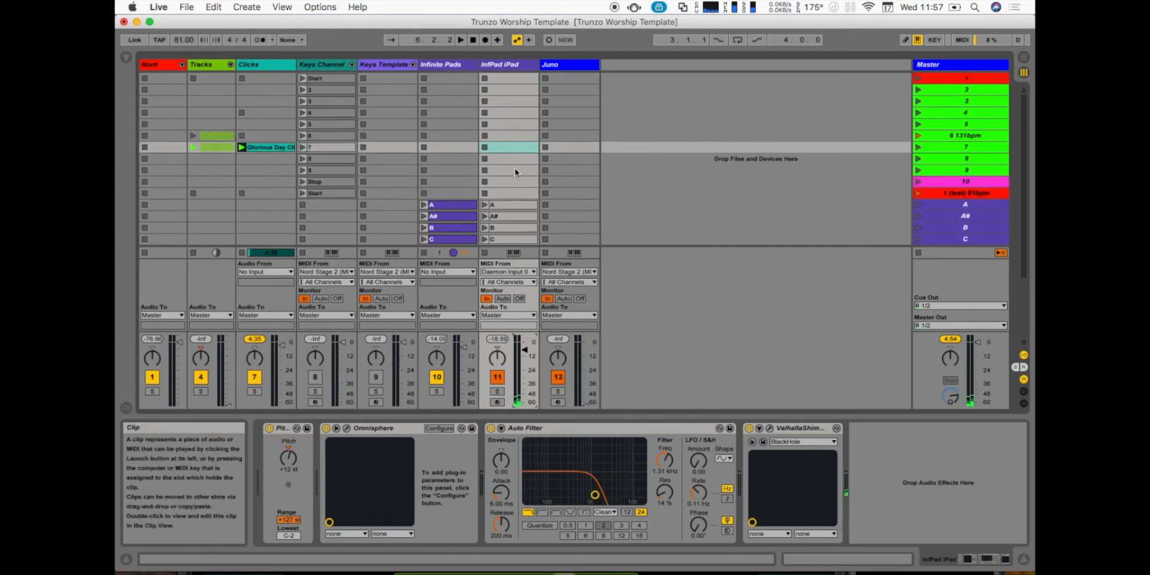
- Open the Juno track's tal-u-no-lx-v2 synth window and view the Juno page in Lemur Editor
{"action": "left_click", "coordinate": [558, 66]}
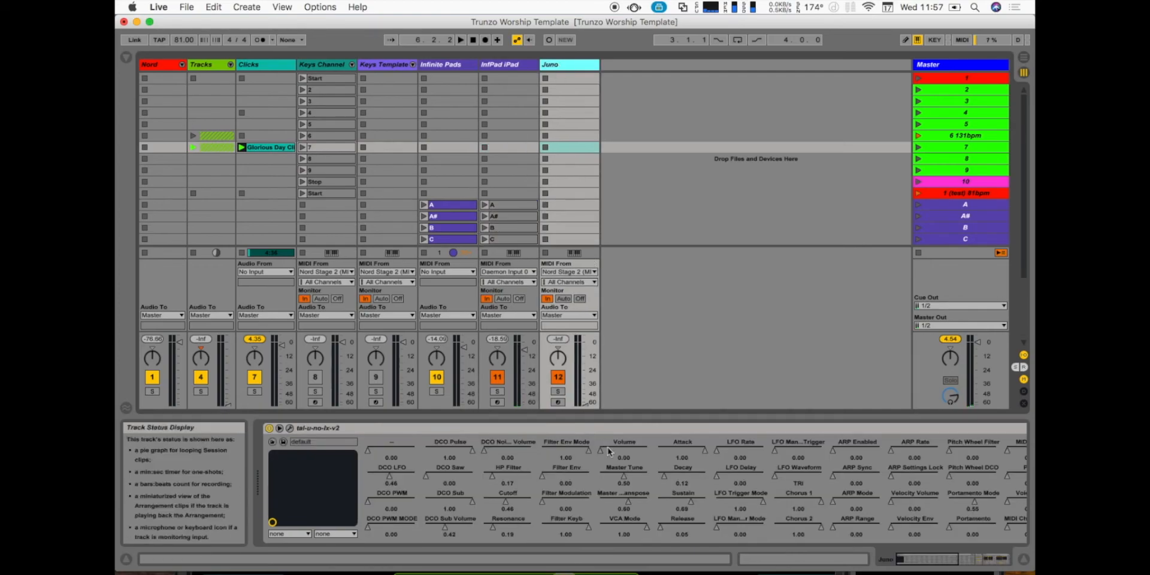
{"action": "left_click", "coordinate": [291, 428]}
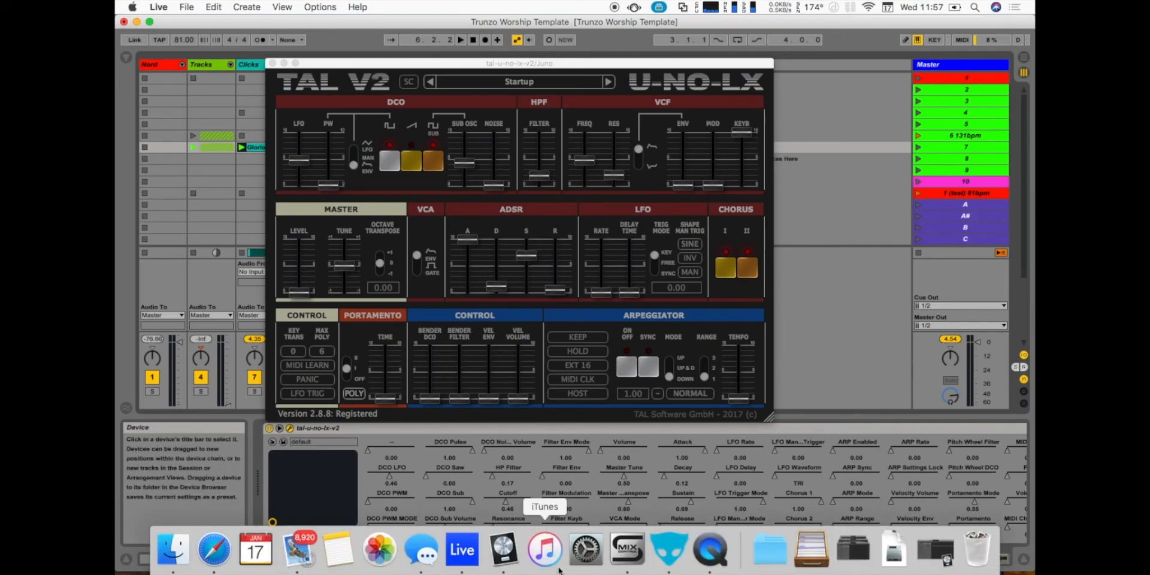
{"action": "left_click", "coordinate": [677, 567]}
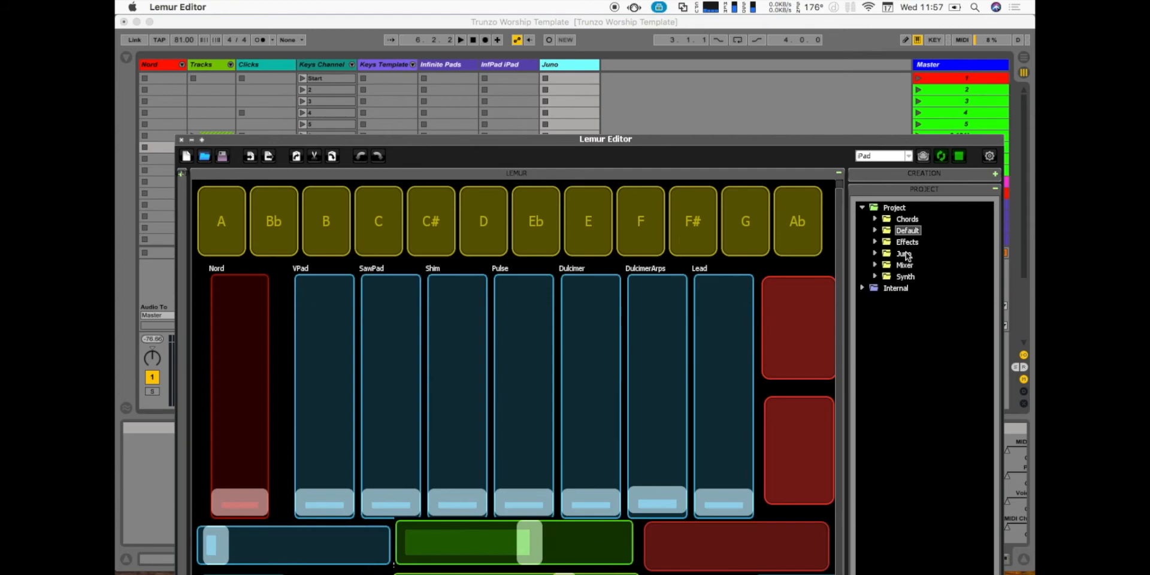
{"action": "left_click", "coordinate": [904, 253]}
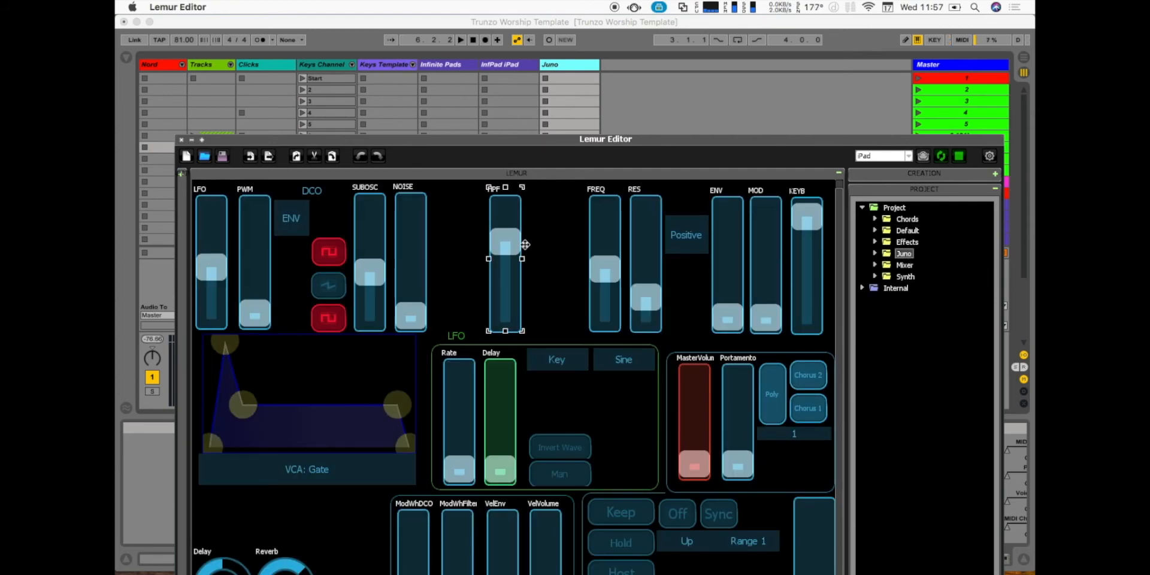
- Return to Ableton Live and reposition the Juno synth window above the device chain
{"action": "left_click", "coordinate": [537, 22]}
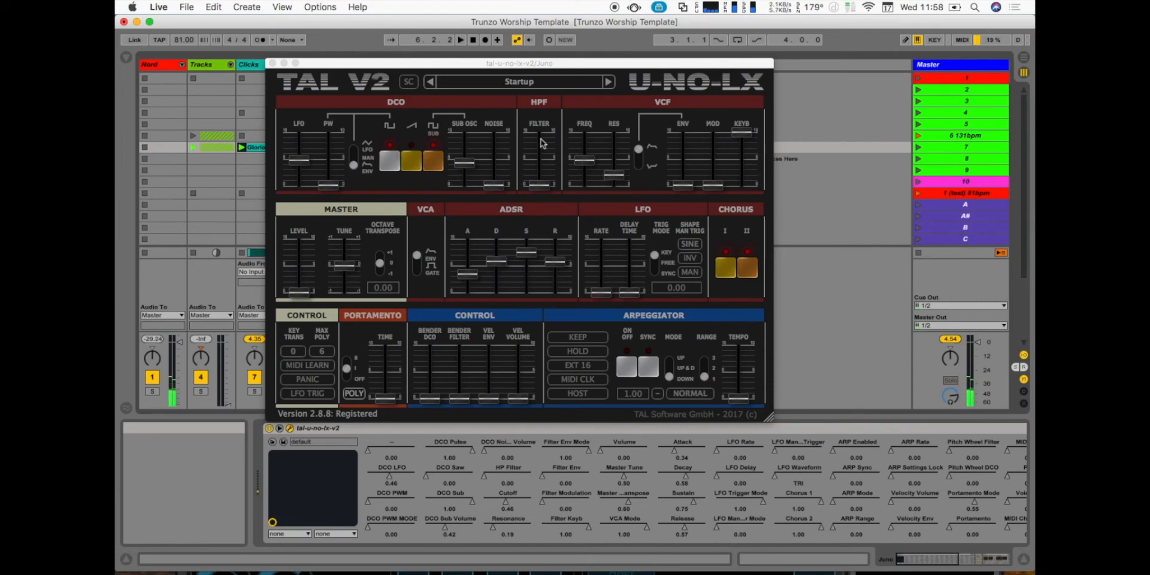
{"action": "left_click_drag", "start_coordinate": [329, 68], "coordinate": [300, 73]}
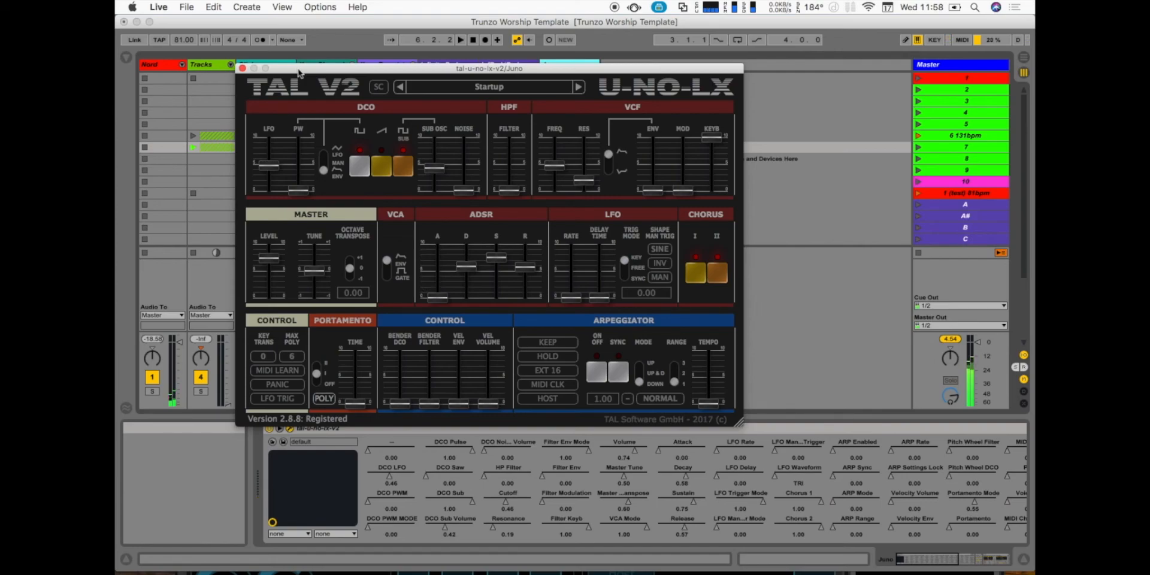
{"action": "left_click_drag", "start_coordinate": [290, 67], "coordinate": [359, 54]}
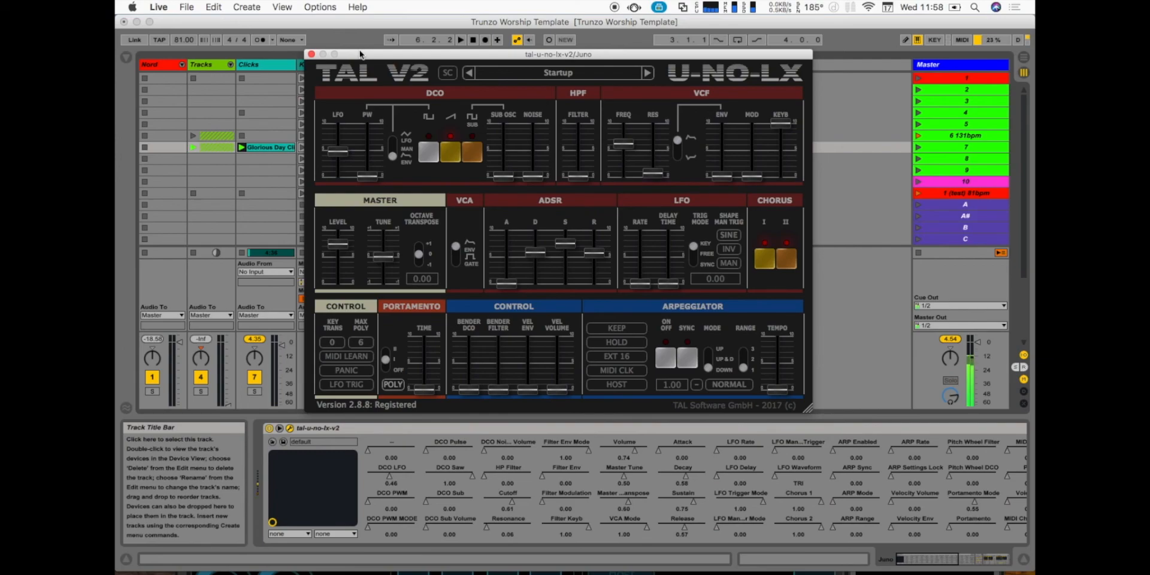
- Turn off the Juno track's Reverb and Simple Delay and close the synth window
{"action": "scroll", "coordinate": [665, 481], "scroll_direction": "right", "scroll_amount": 10}
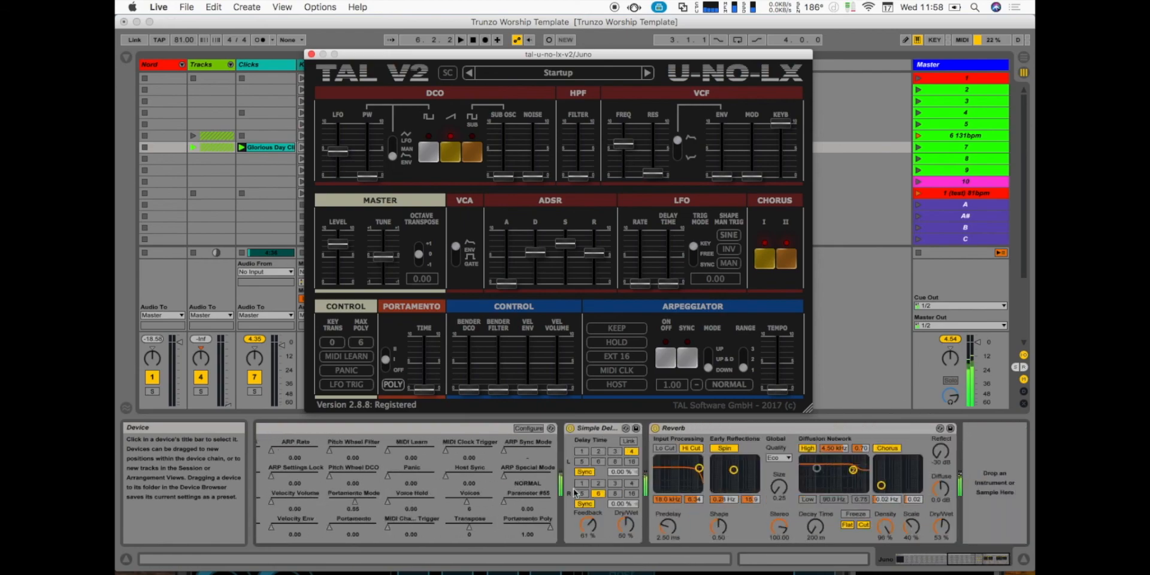
{"action": "left_click", "coordinate": [656, 428]}
{"action": "left_click", "coordinate": [569, 429]}
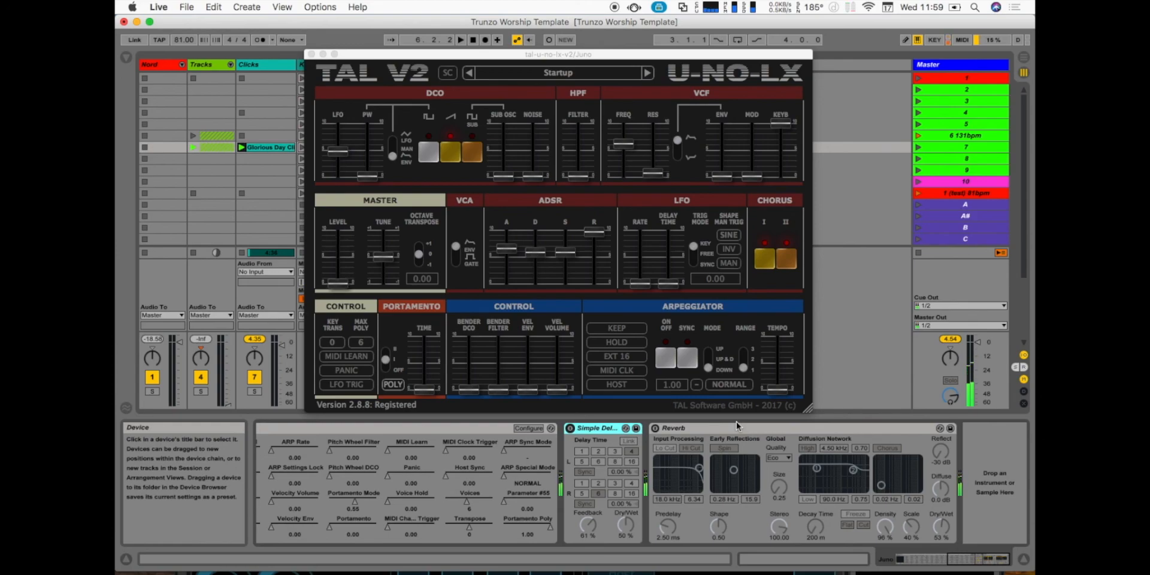
{"action": "left_click", "coordinate": [311, 54]}
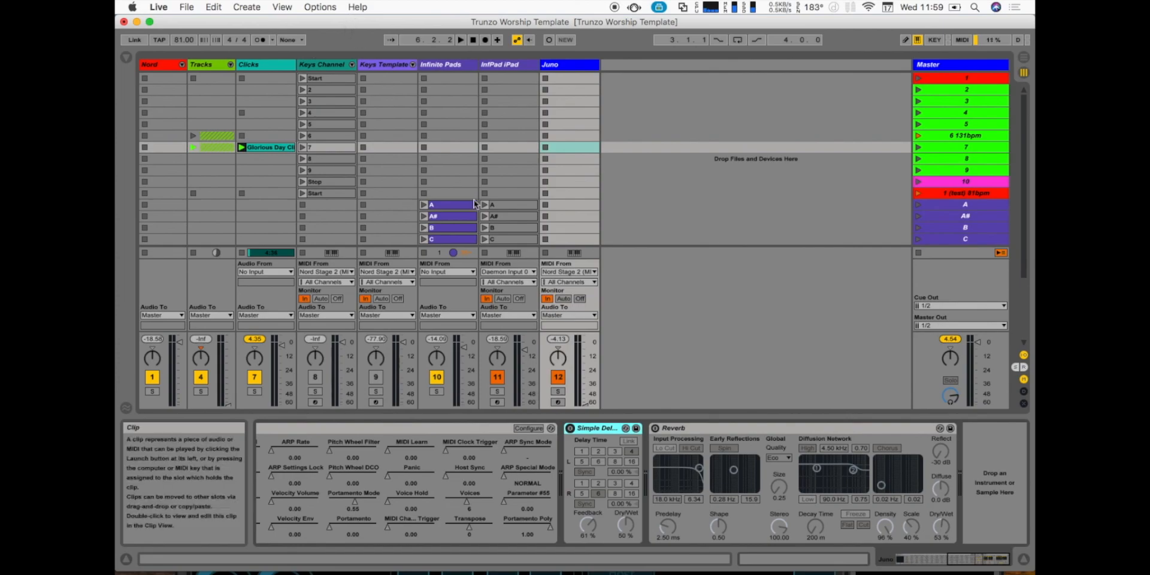
- Look over the scene grid and show the Keys Channel track's Instrument Rack
{"action": "left_click", "coordinate": [647, 155]}
{"action": "scroll", "coordinate": [647, 155], "scroll_direction": "down", "scroll_amount": 10}
{"action": "scroll", "coordinate": [647, 155], "scroll_direction": "up", "scroll_amount": 10}
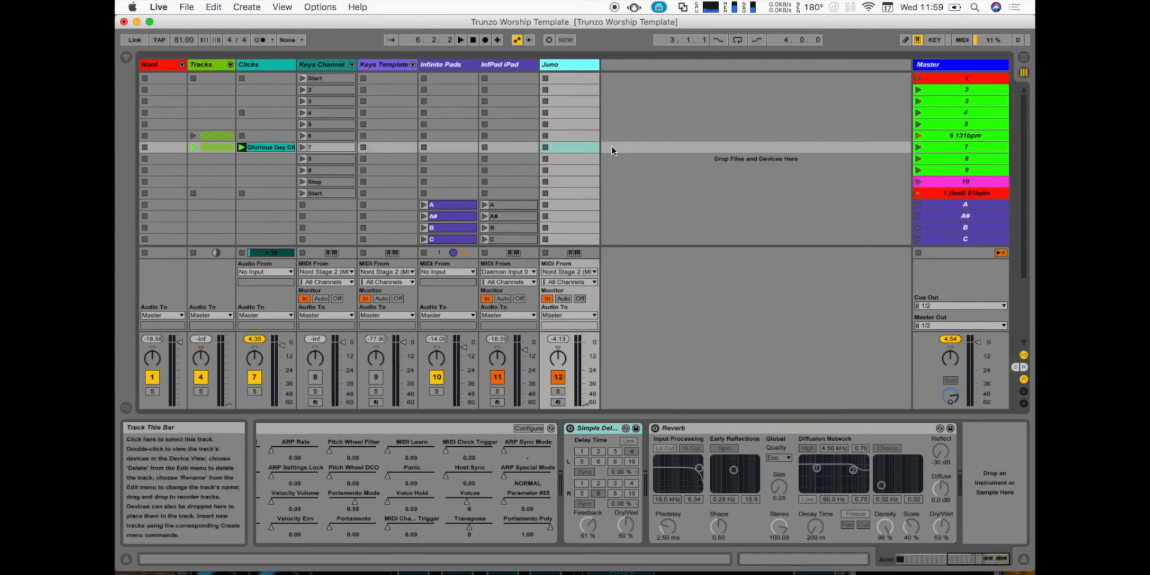
{"action": "left_click", "coordinate": [323, 64]}
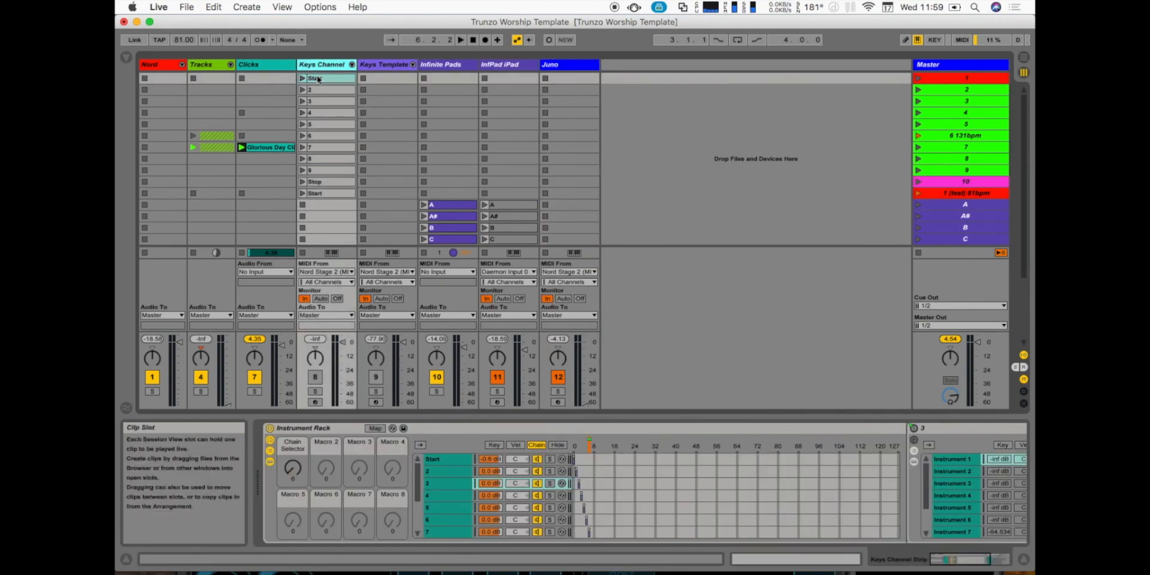